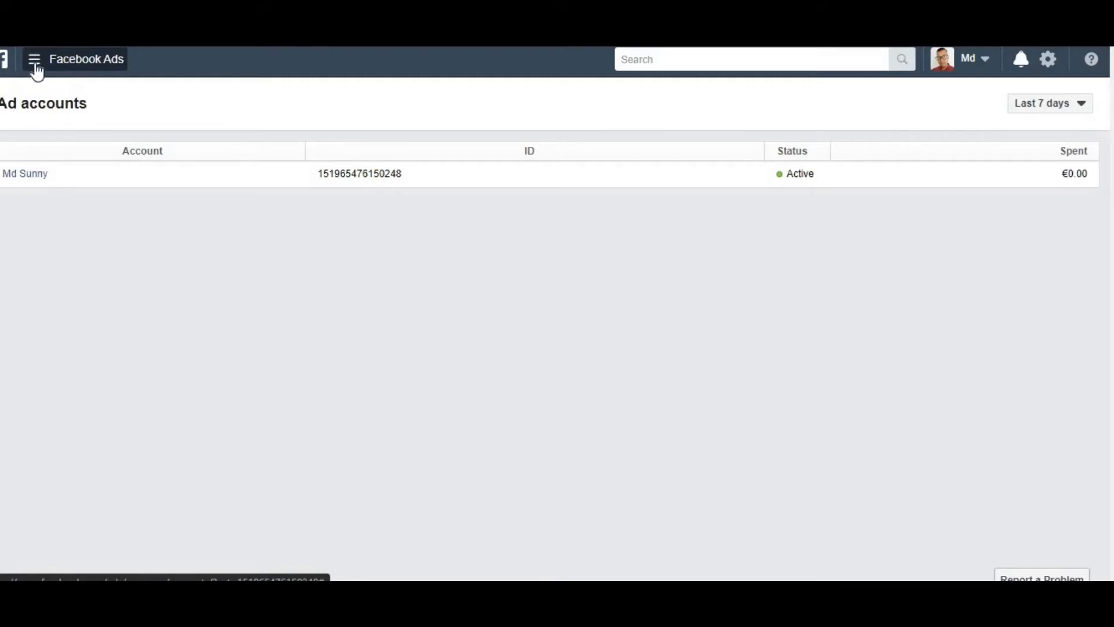
Open the Pixels page of Events Manager and go to the data sources list
left_click(35, 65)
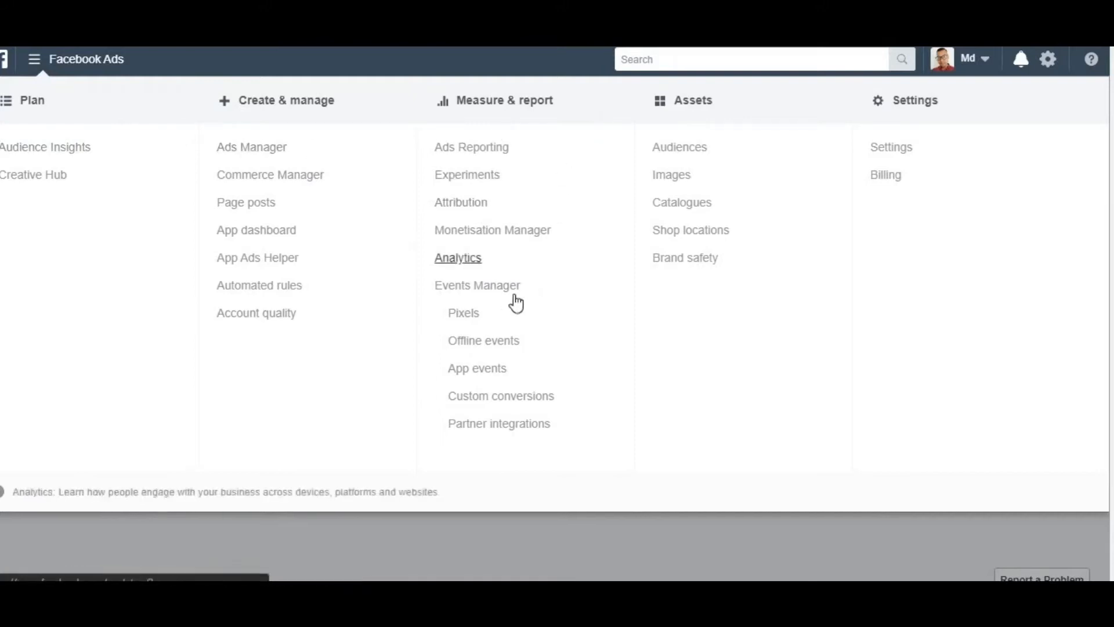
left_click(474, 314)
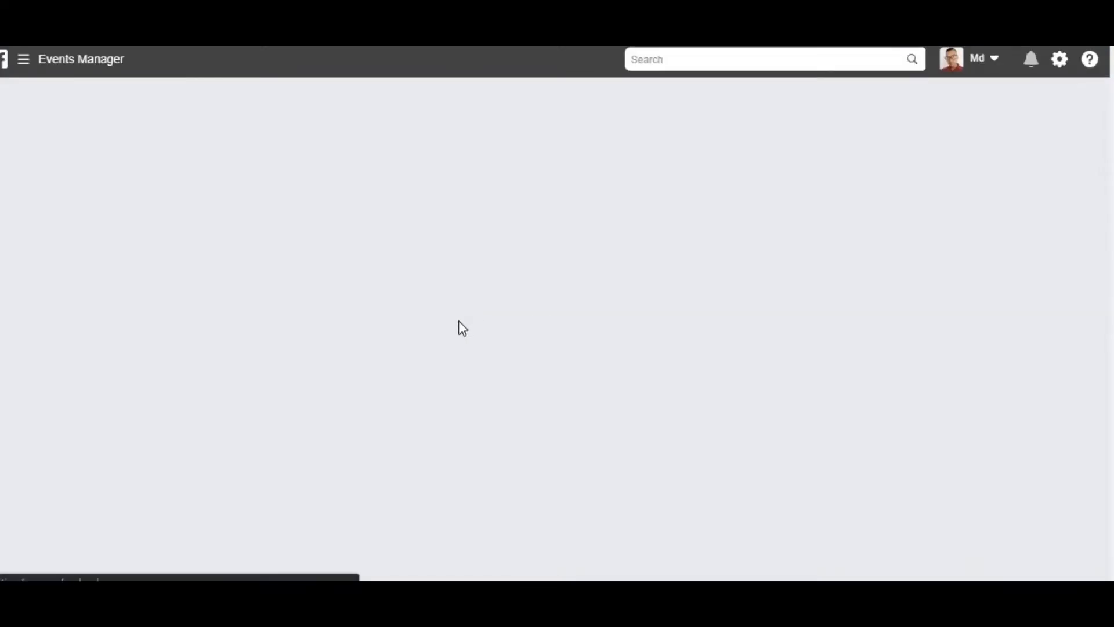
scroll(664, 380, "down", 1)
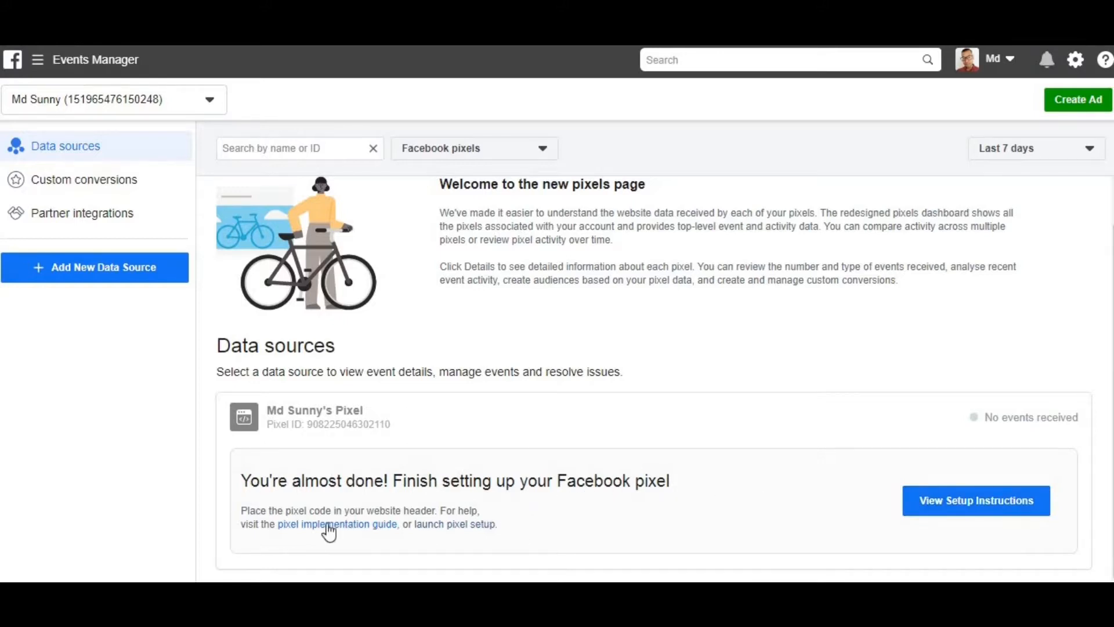
Examine the pixel's code placement note and its pixel ID in the data sources list
left_click_drag(241, 510, 480, 511)
left_click(533, 514)
left_click_drag(269, 428, 404, 438)
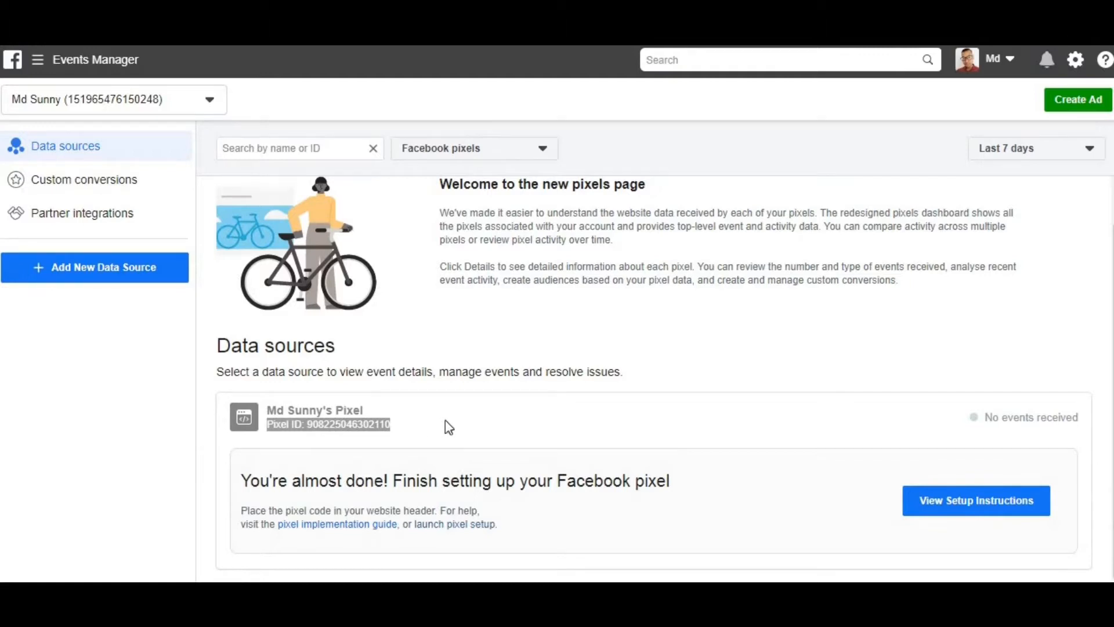
left_click(647, 435)
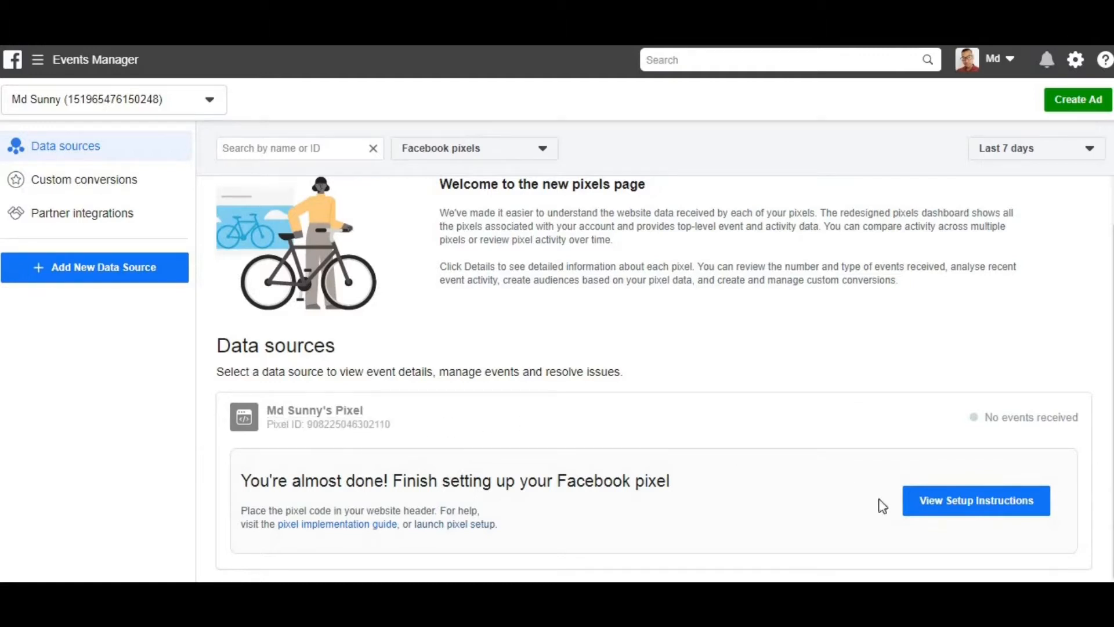
Start the pixel's setup with a partner integration and choose Shopify (online) as the partner
left_click(942, 511)
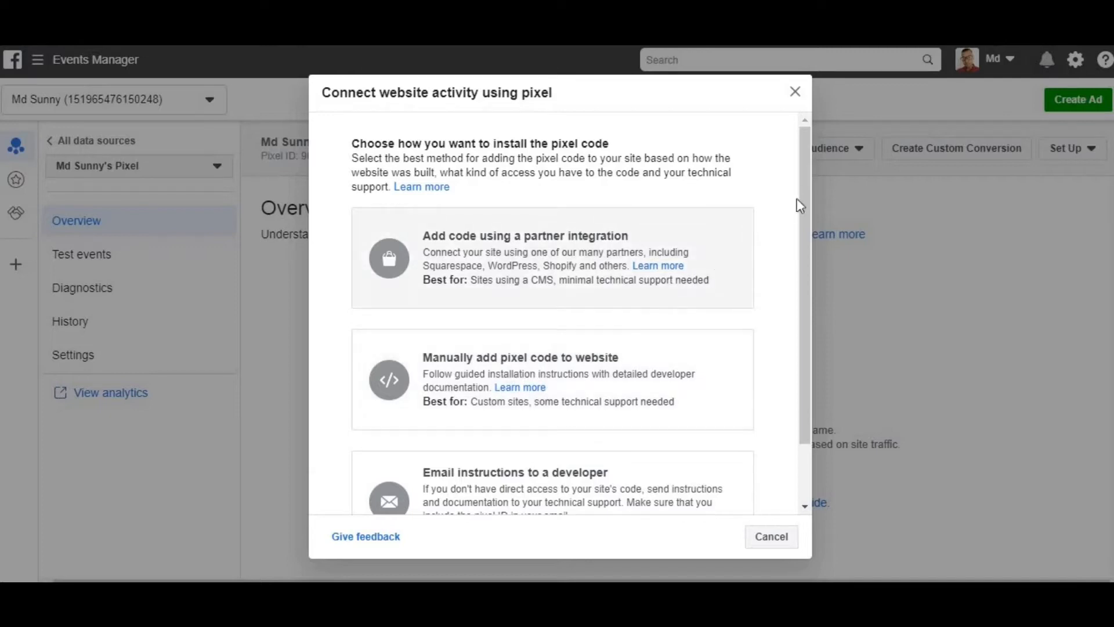
left_click_drag(800, 237, 790, 301)
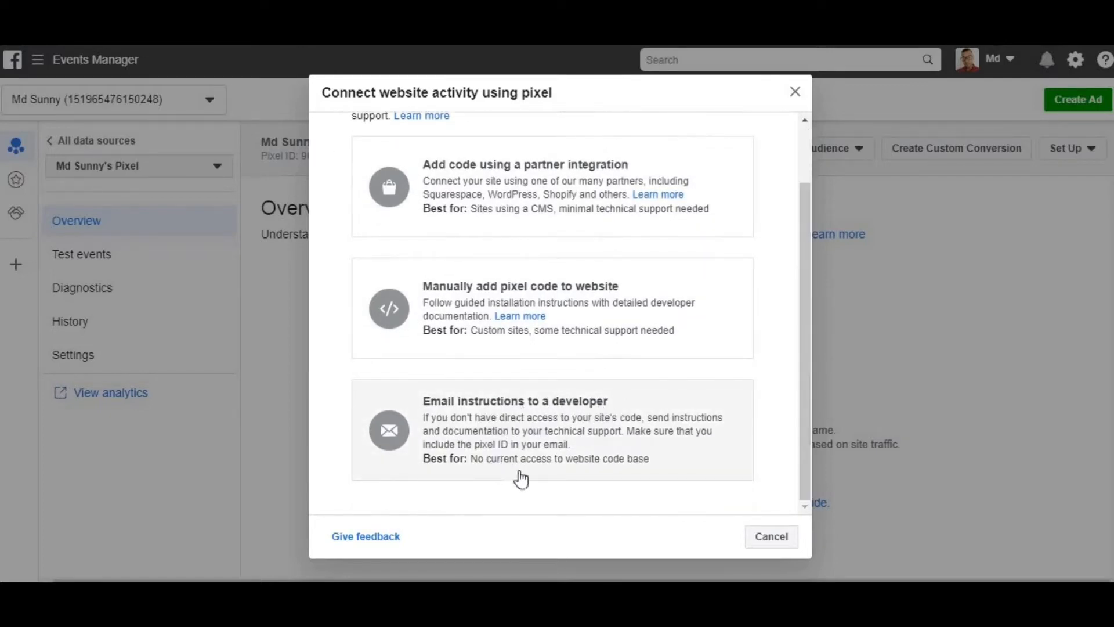
left_click_drag(800, 251, 800, 193)
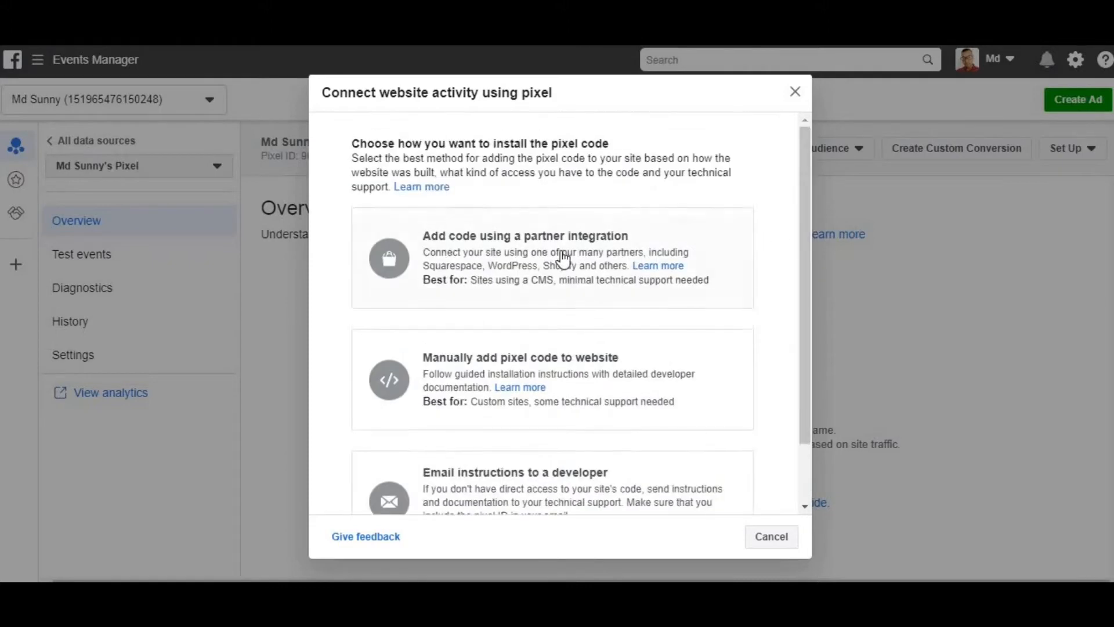
left_click(580, 261)
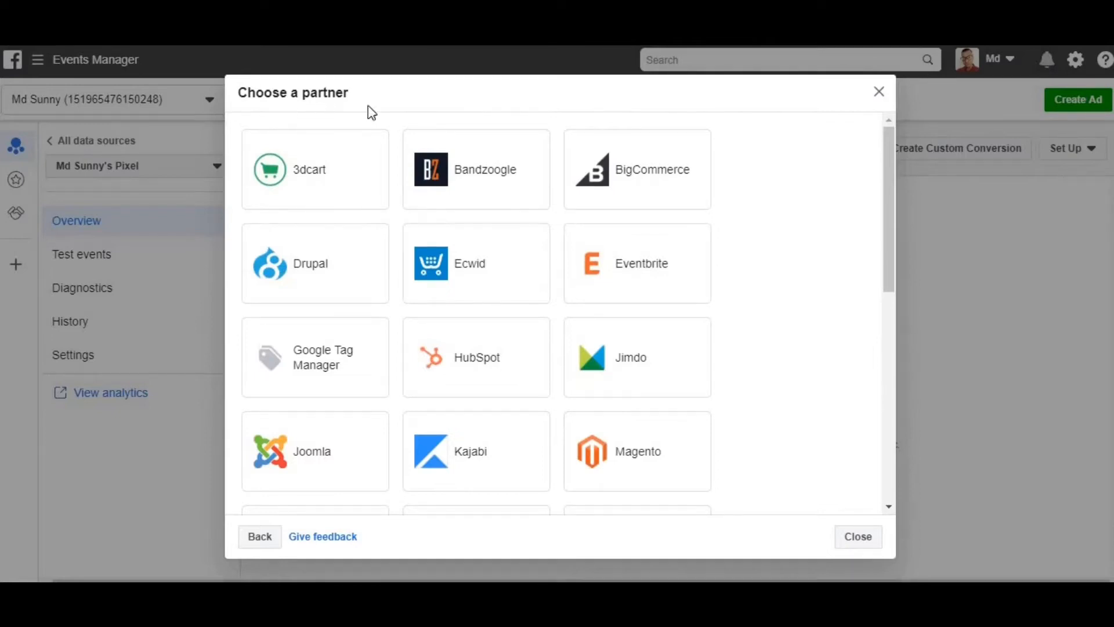
left_click_drag(893, 149, 888, 327)
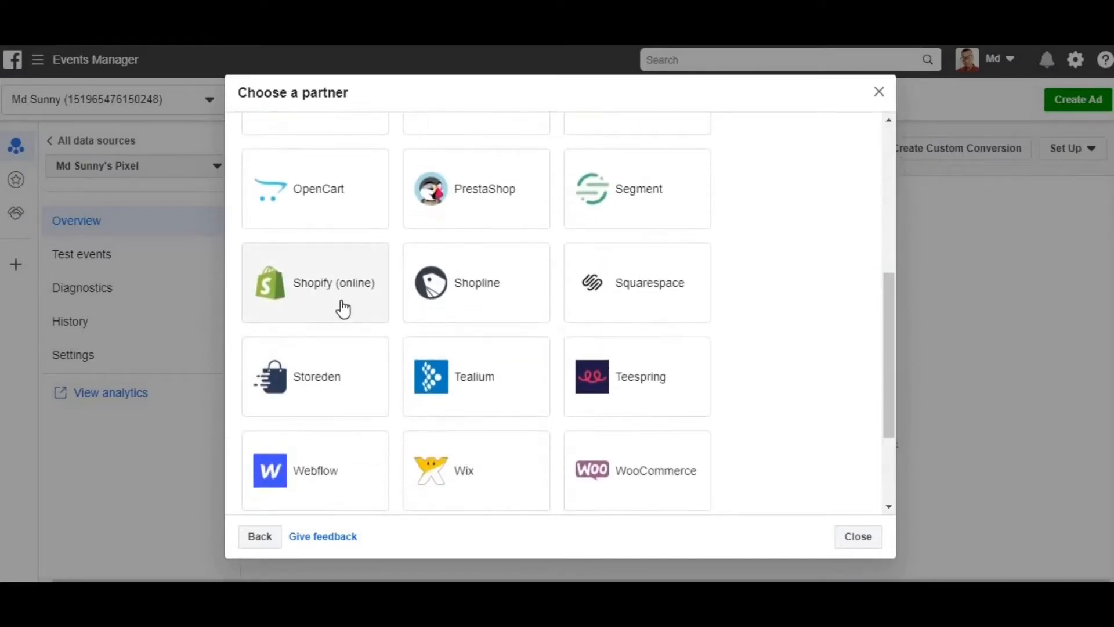
left_click(309, 303)
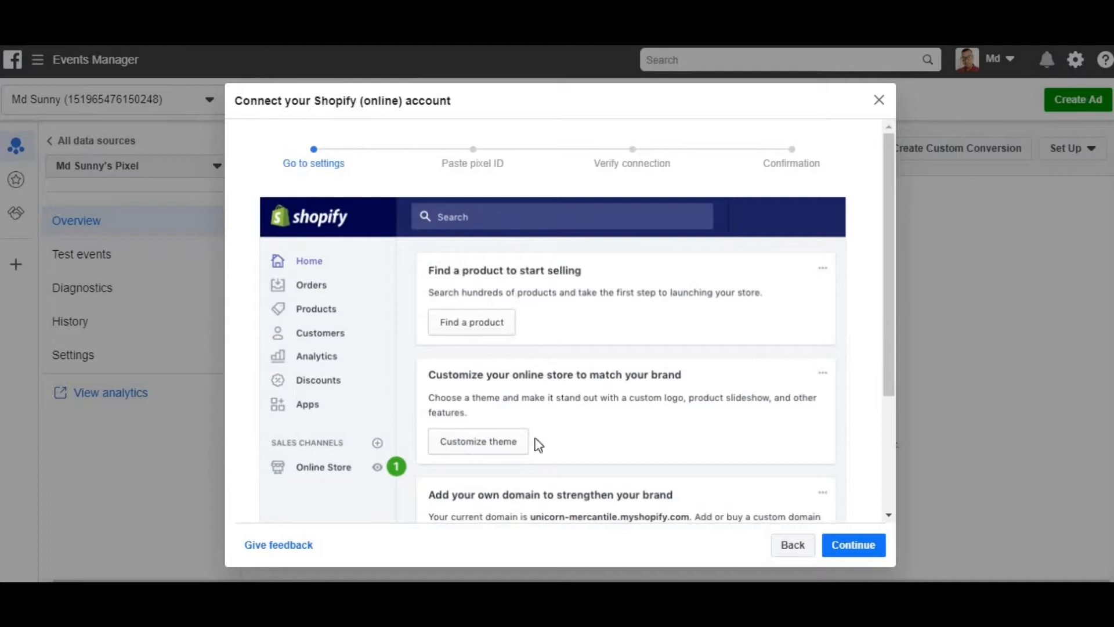
Compare the Go to settings instructions with the Shopify store's Online Store section and continue to Paste pixel ID
left_click_drag(889, 231, 298, 213)
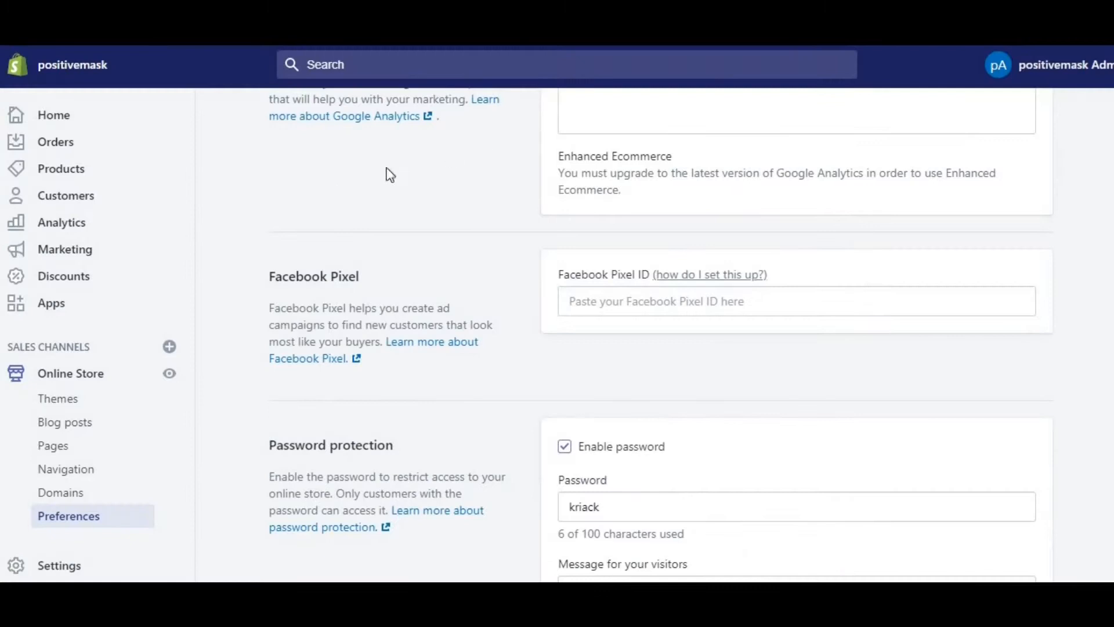
left_click(89, 381)
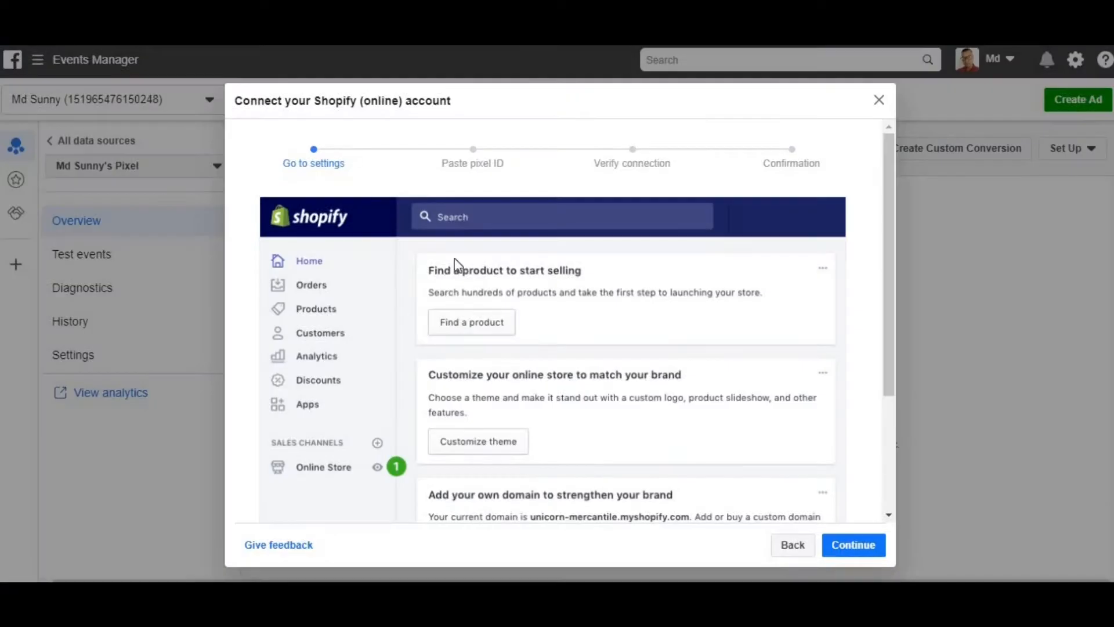
left_click(852, 548)
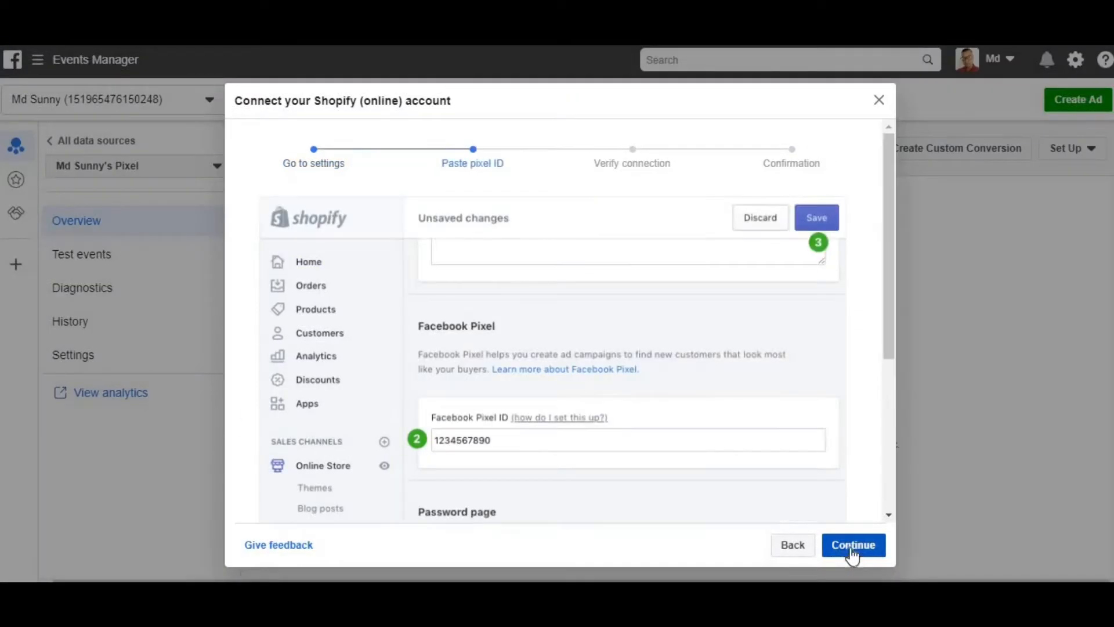
Read the instructions for pasting the pixel ID into Shopify's preferences and continue to Verify connection
left_click_drag(892, 211, 896, 368)
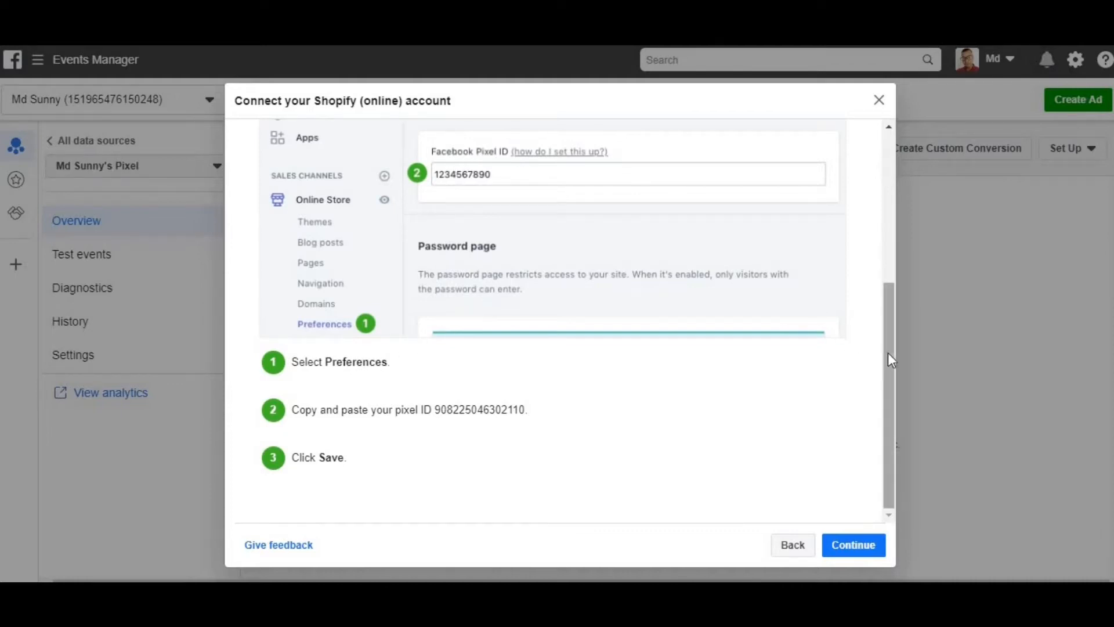
left_click_drag(892, 345, 889, 325)
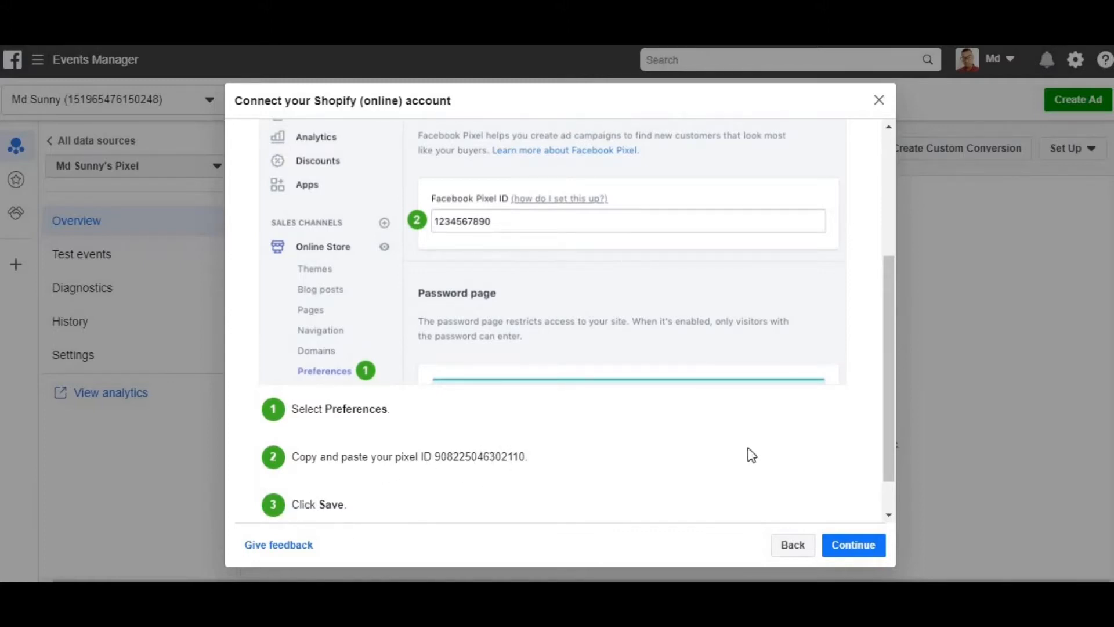
left_click_drag(894, 361, 904, 270)
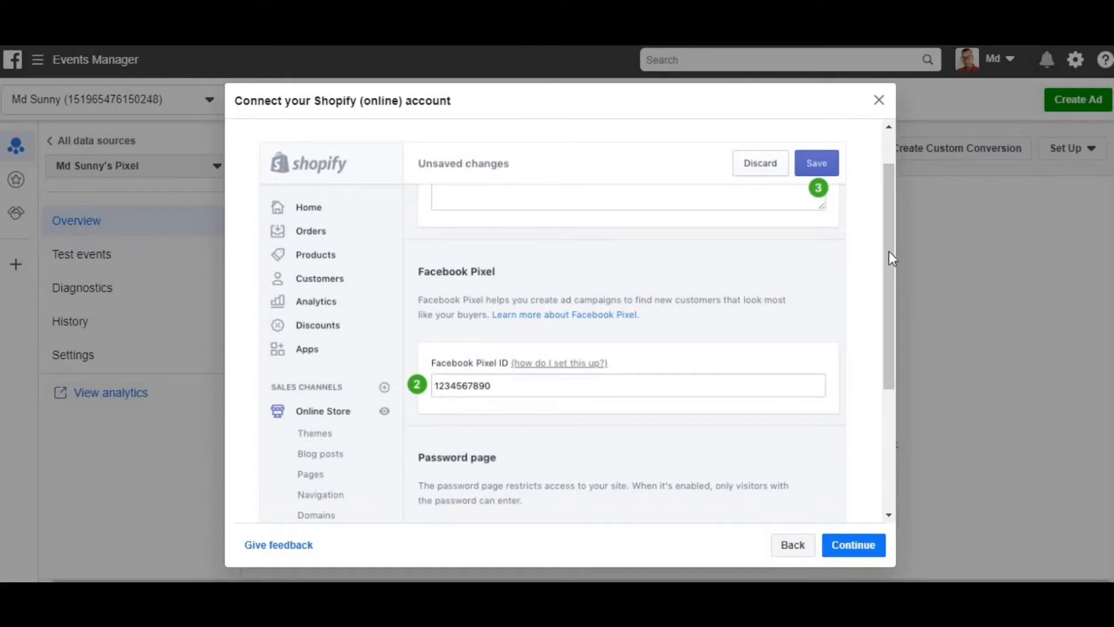
scroll(878, 372, "down", 4)
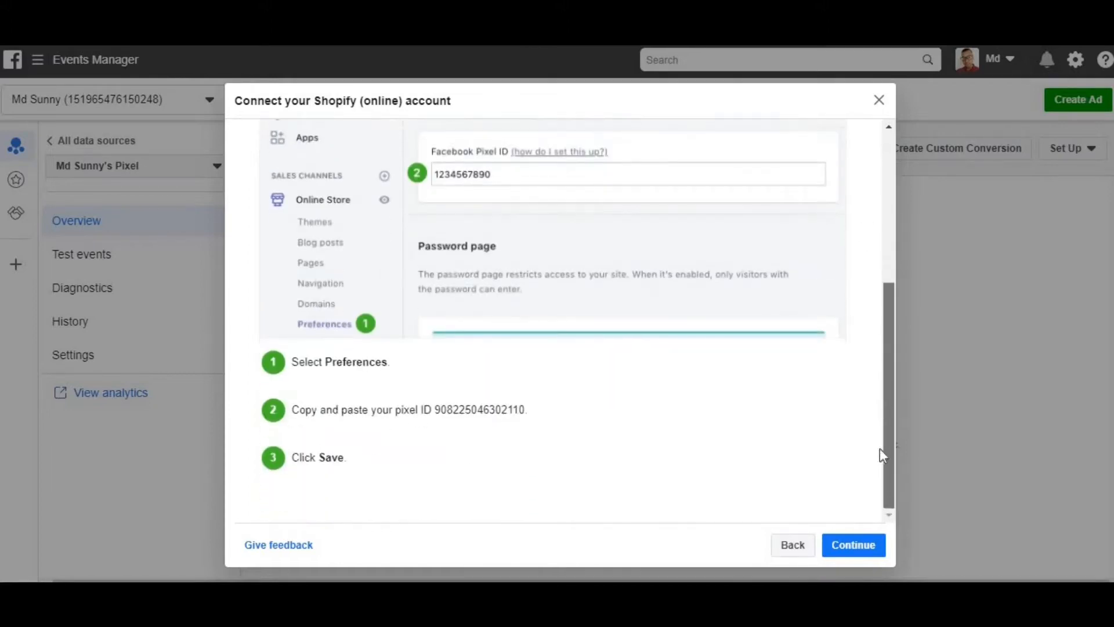
left_click(861, 549)
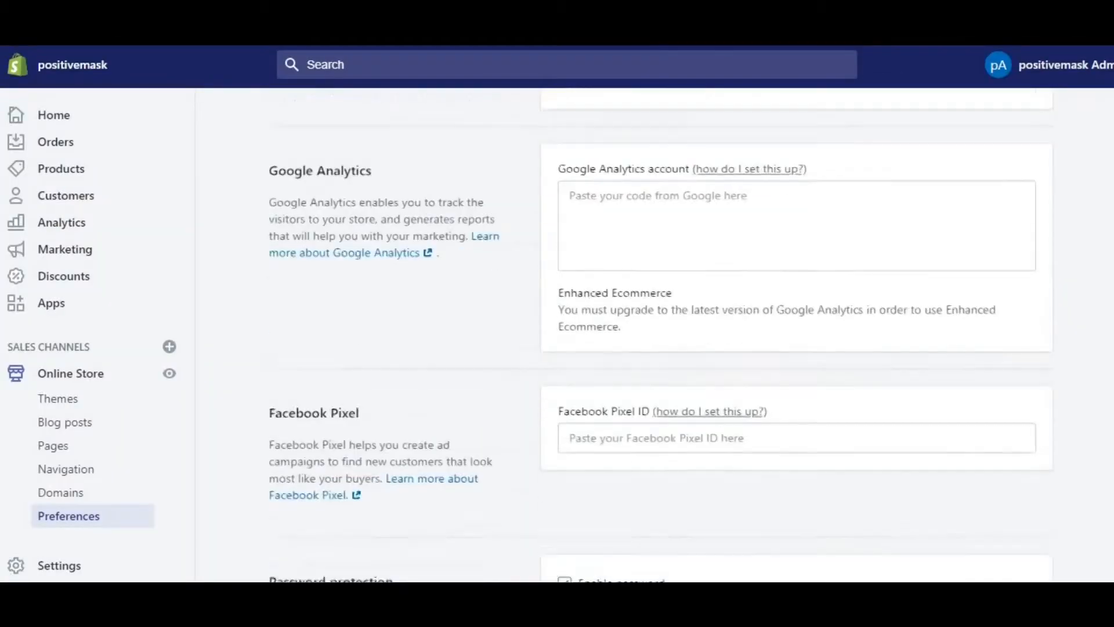
Paste the pixel ID into the Facebook Pixel ID field of the Shopify store preferences and save
scroll(240, 206, "down", 4)
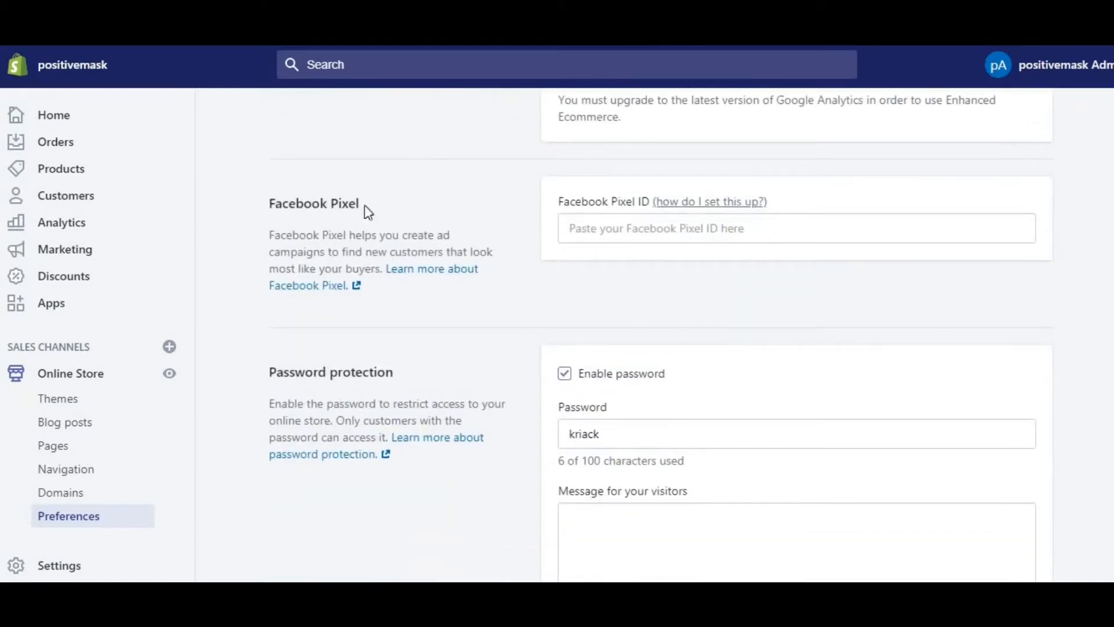
left_click(617, 233)
right_click(618, 234)
left_click(631, 327)
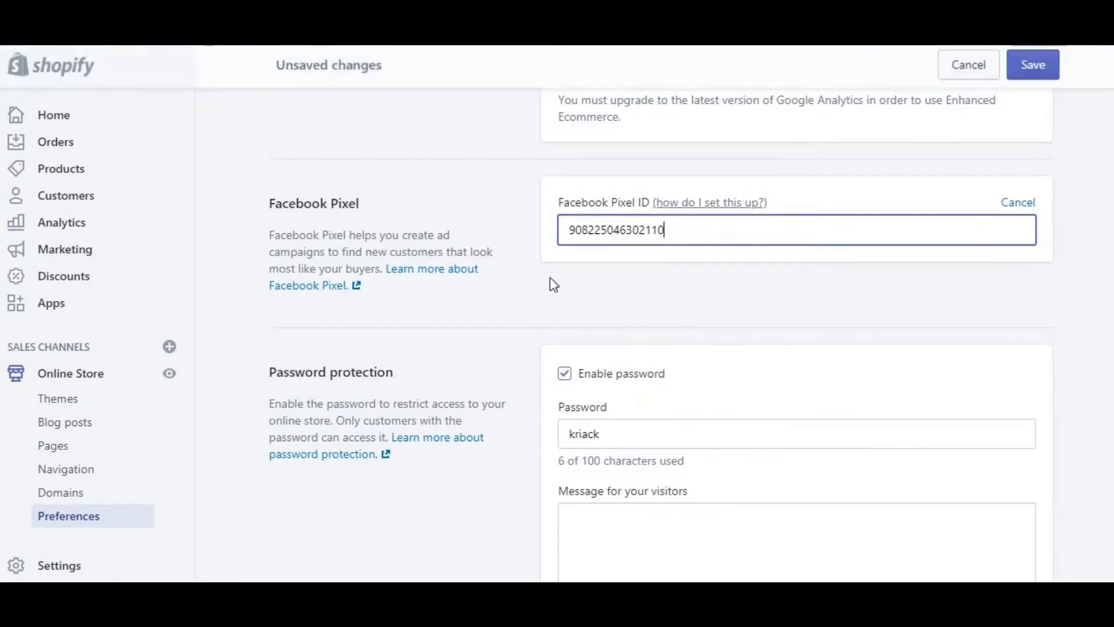
left_click(1021, 73)
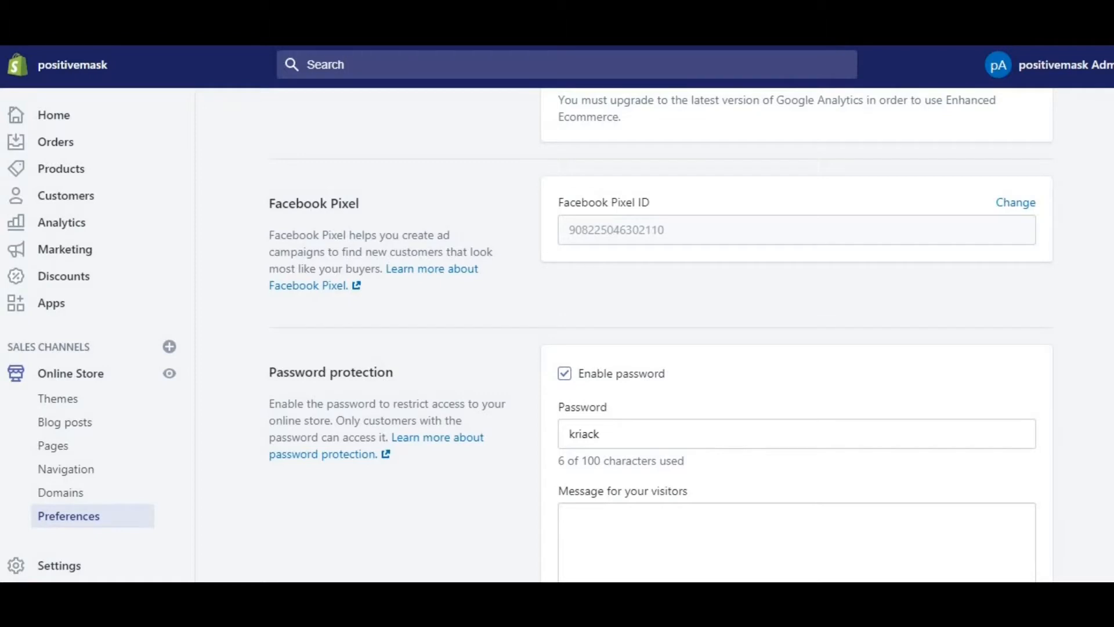
View the Shopify online store, copy its web address and return to the pixel setup in Events Manager
right_click(415, 29)
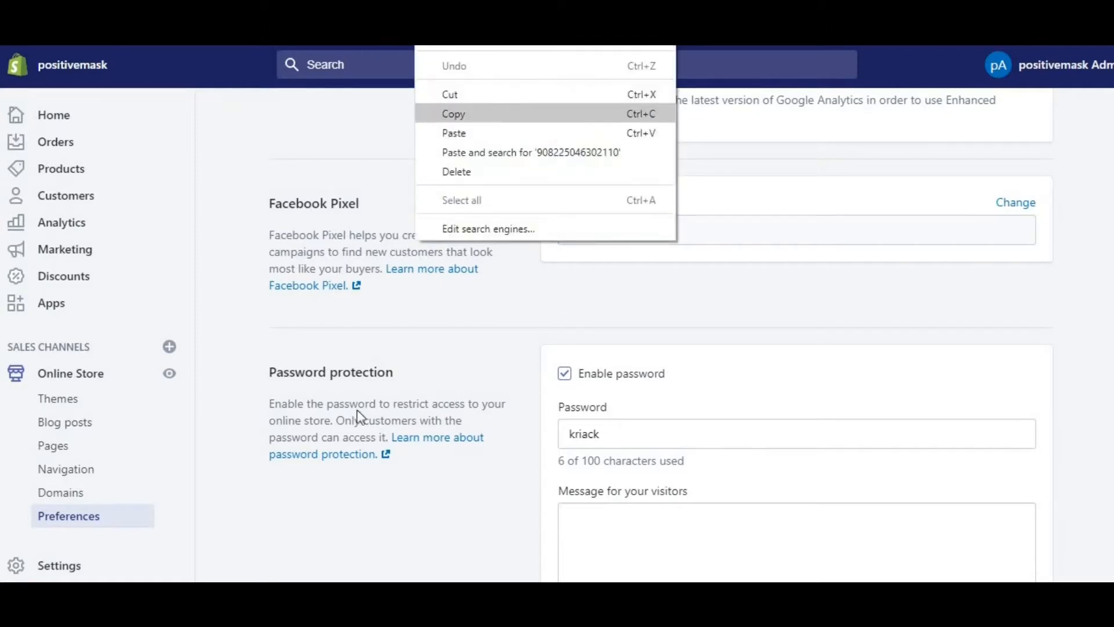
left_click(170, 376)
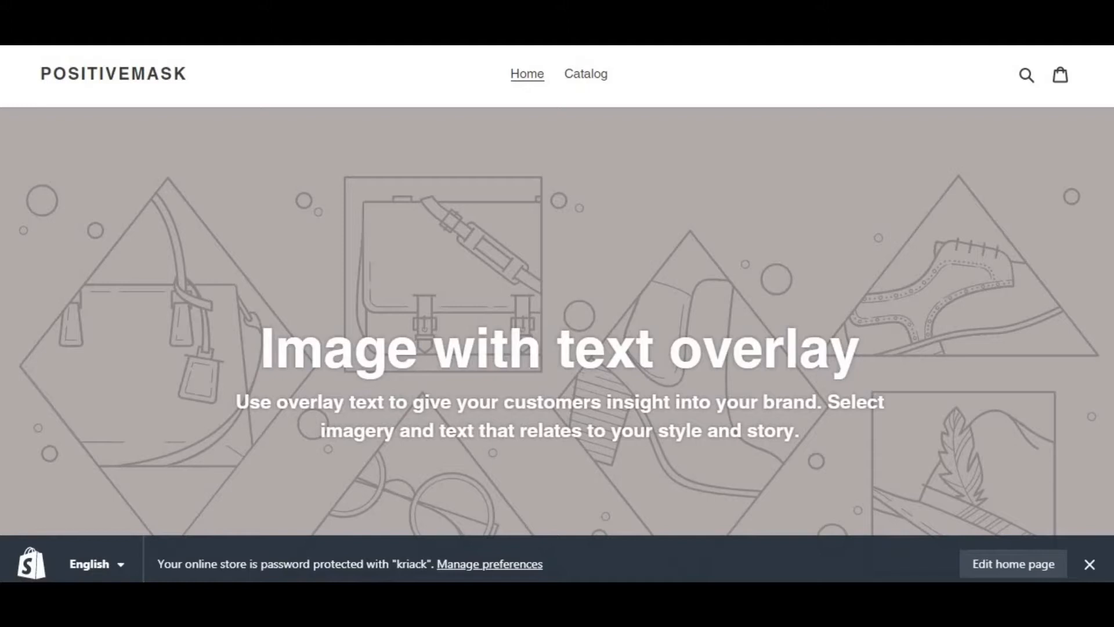
right_click(364, 28)
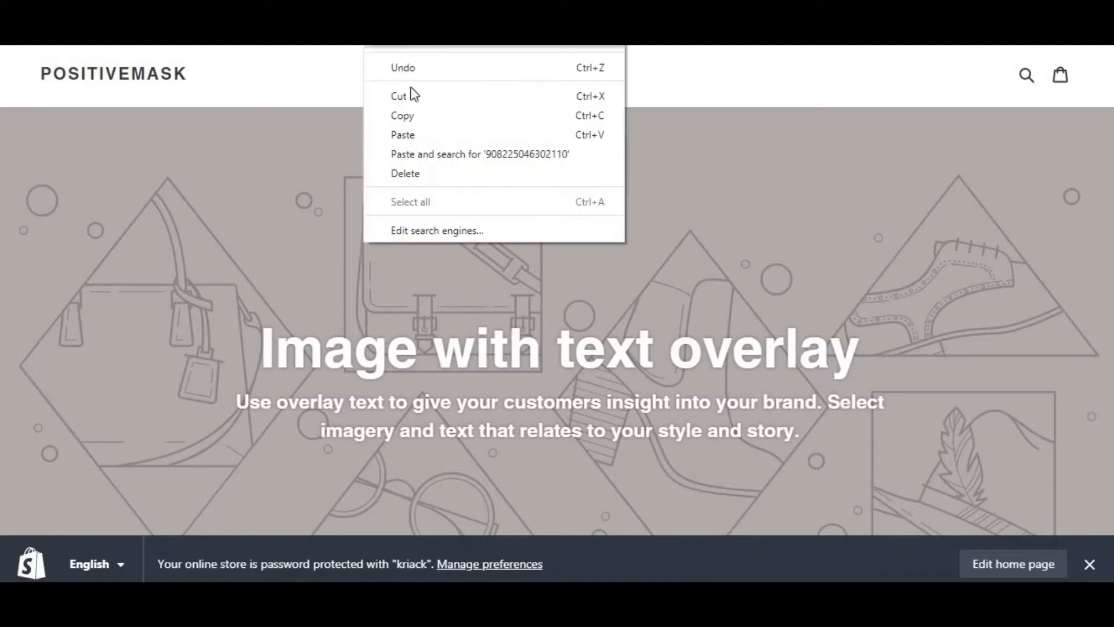
left_click(409, 121)
left_click(362, 9)
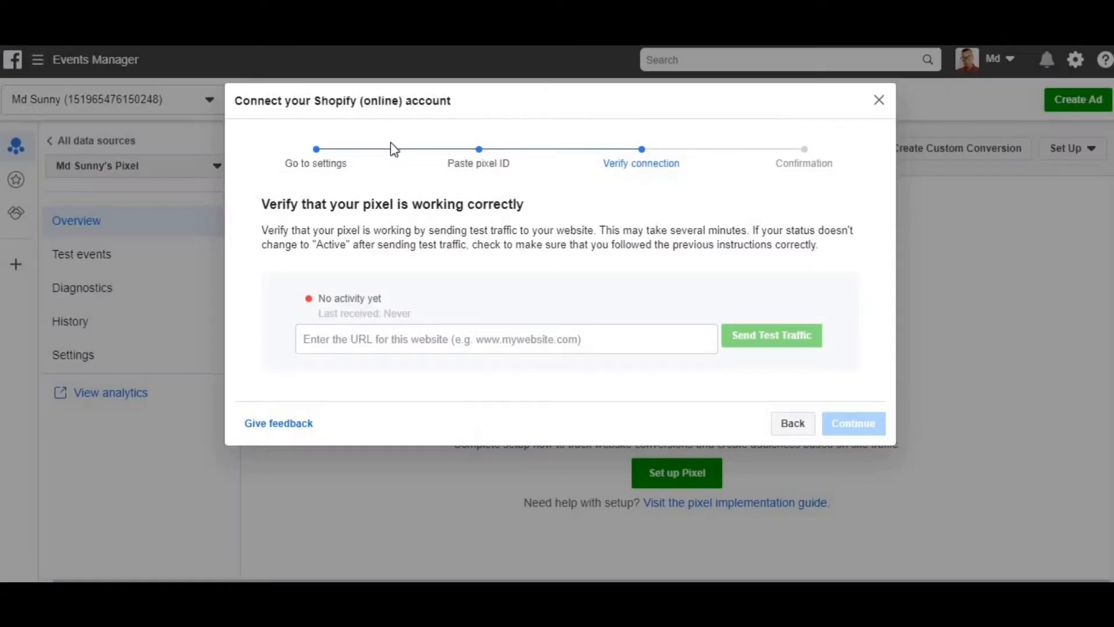
right_click(450, 341)
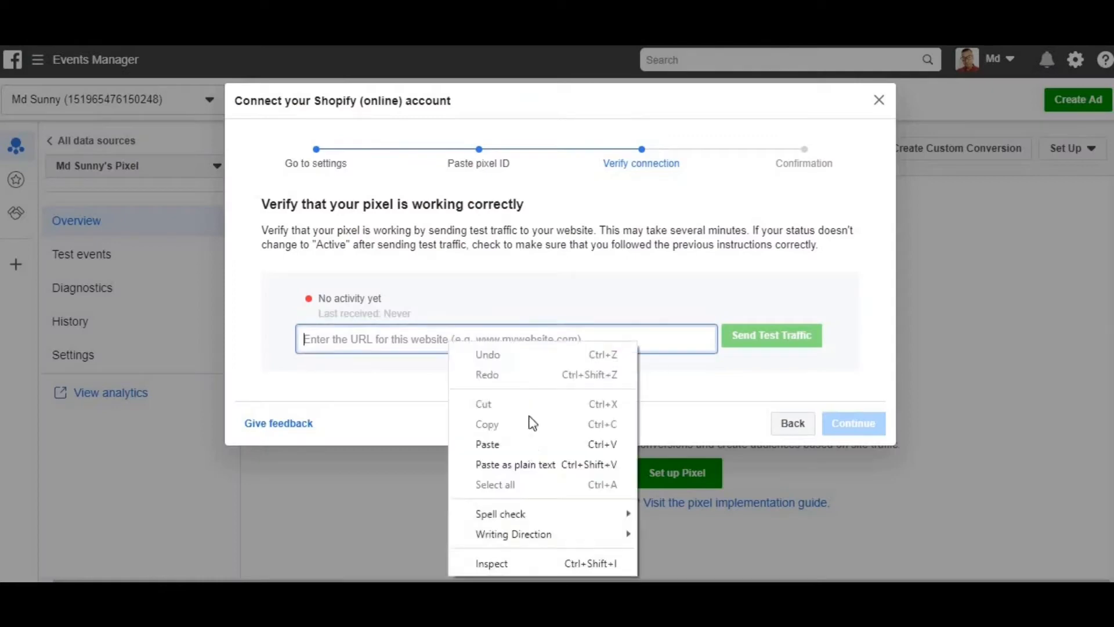
left_click(525, 446)
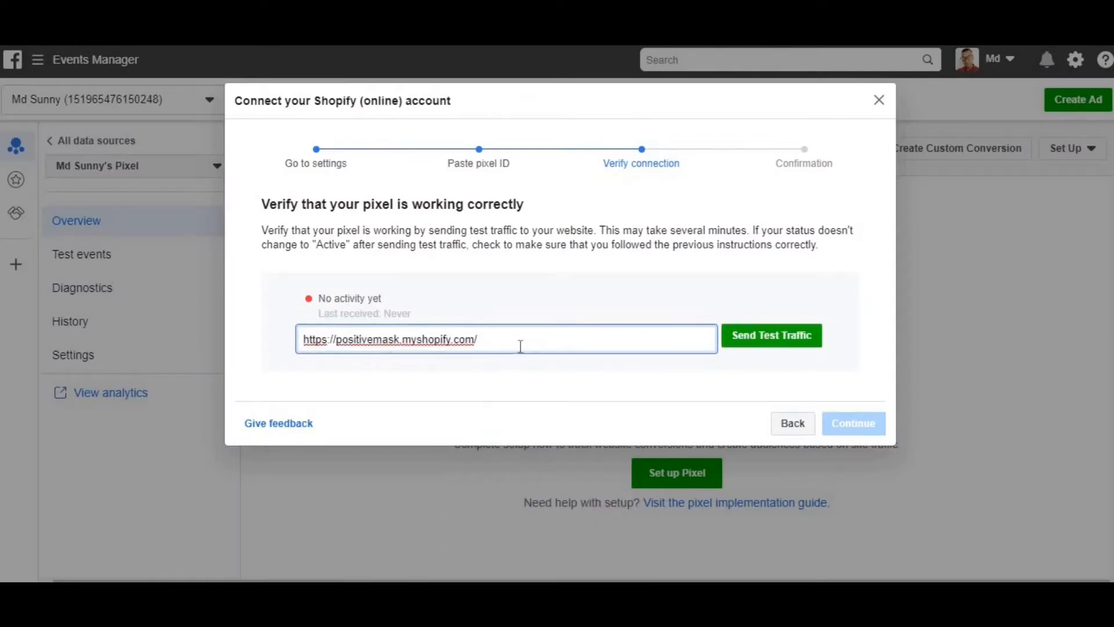
left_click(749, 342)
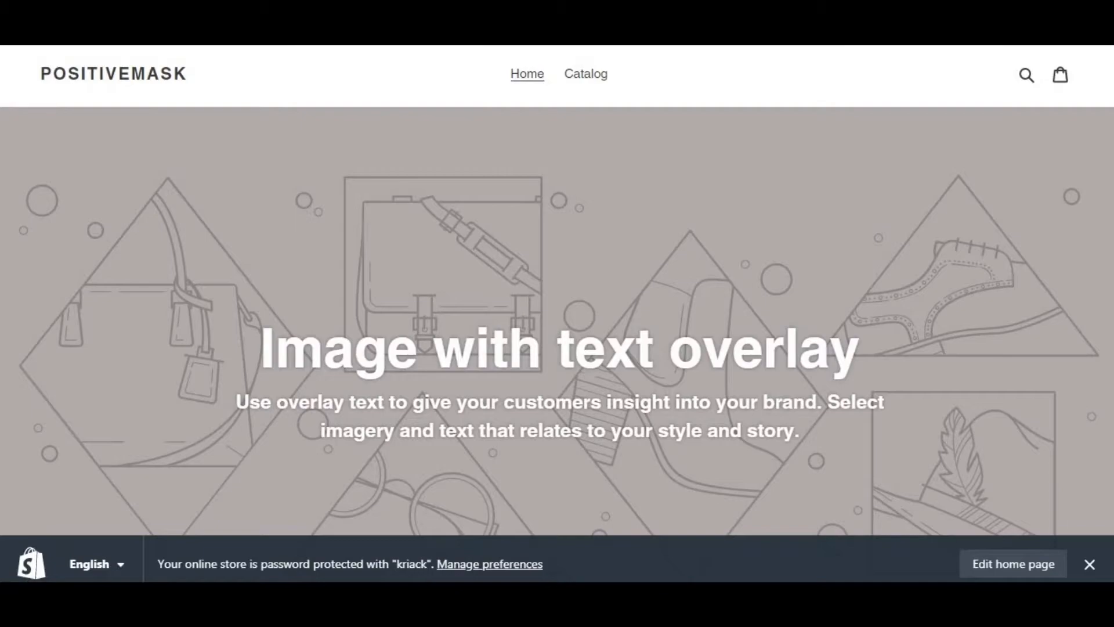
left_click(598, 24)
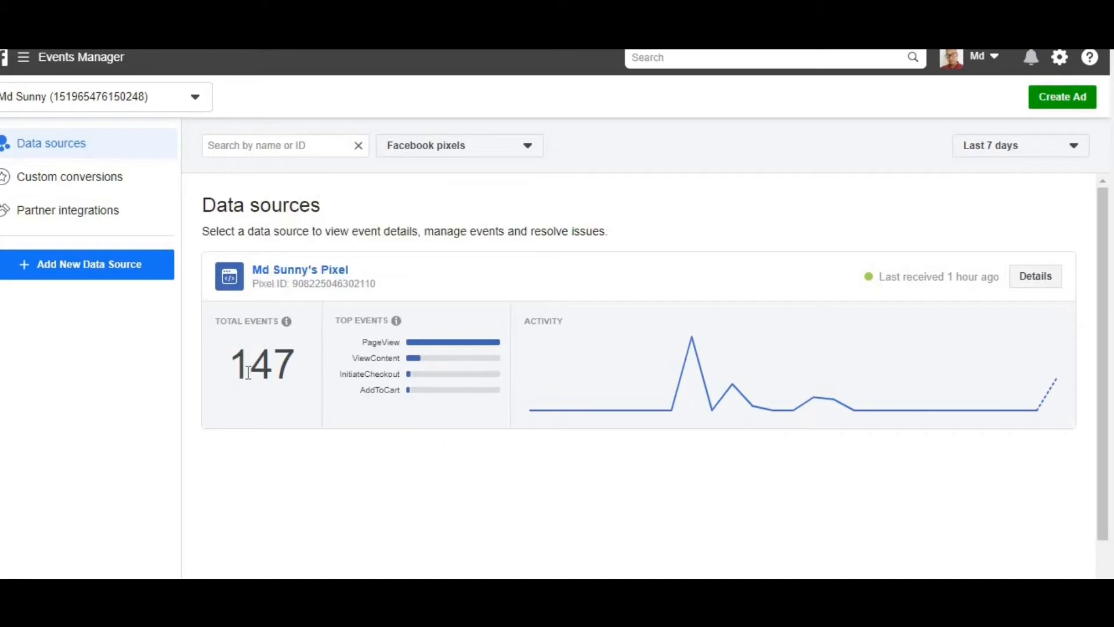
Check the pixel's ID in the data sources, open its details and examine the event overview
left_click_drag(324, 286, 395, 288)
left_click(397, 289)
left_click(1039, 279)
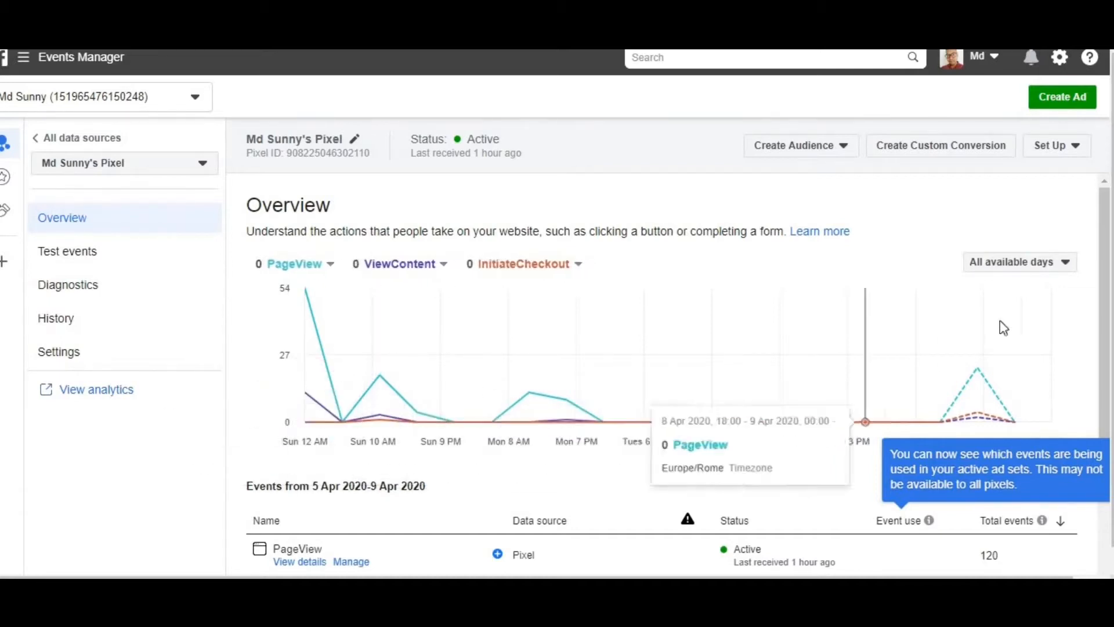
scroll(1104, 276, "down", 2)
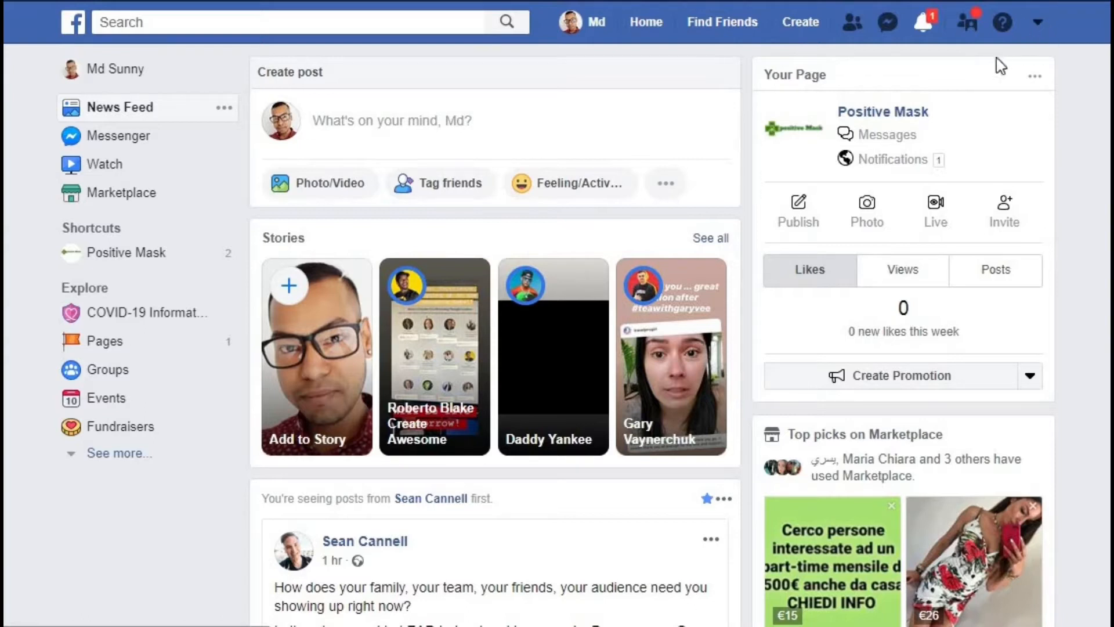
Go to the managed Pages on Facebook and start creating a new Page
left_click(1040, 27)
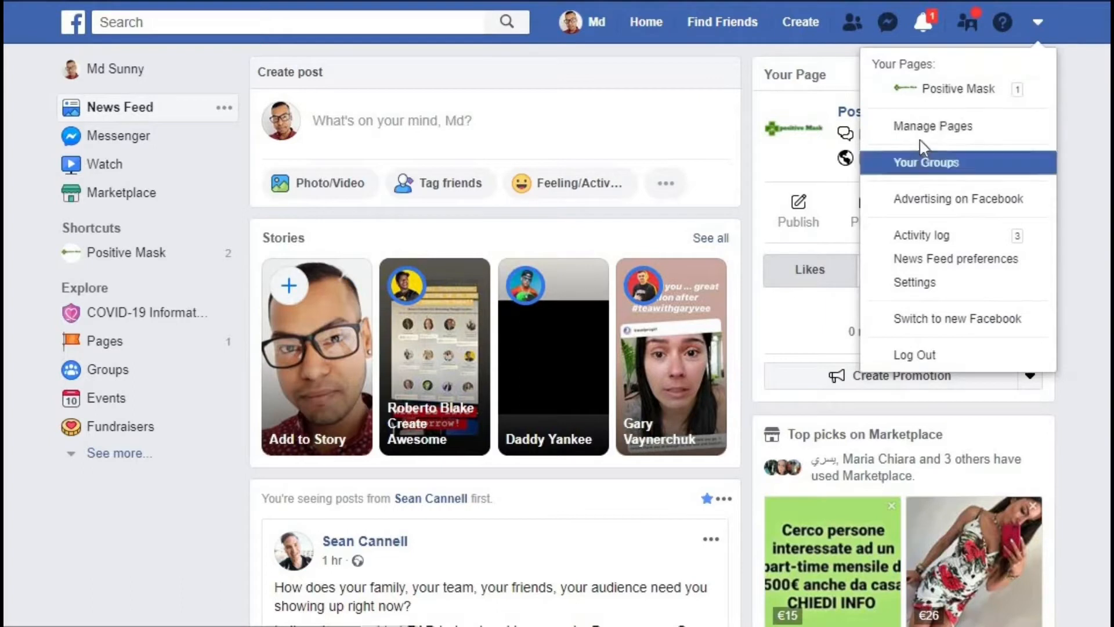
left_click(934, 128)
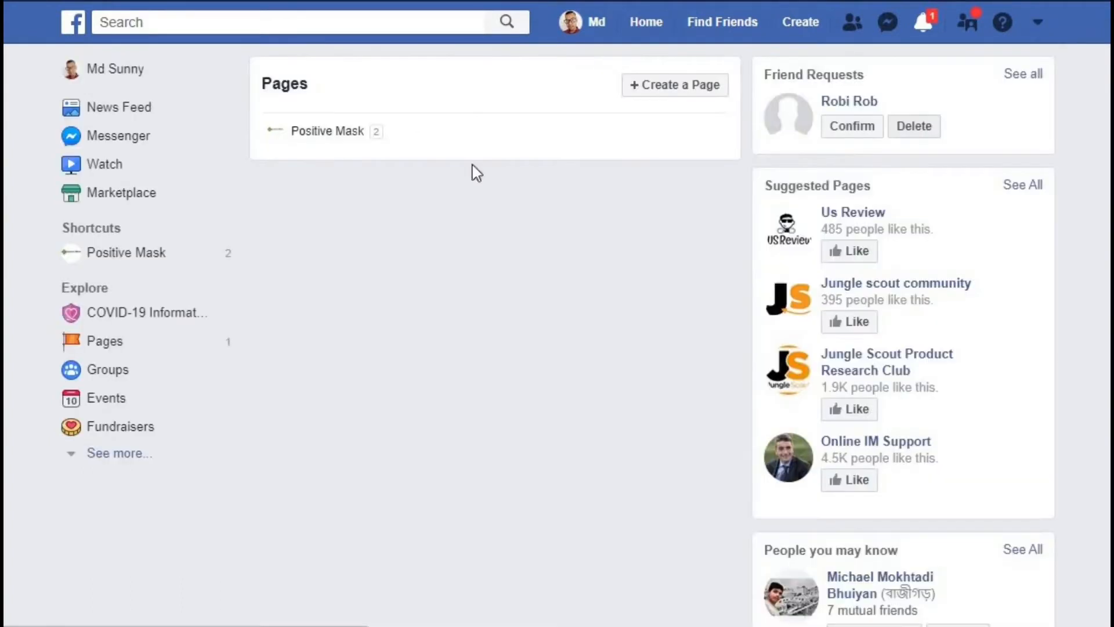
left_click(650, 102)
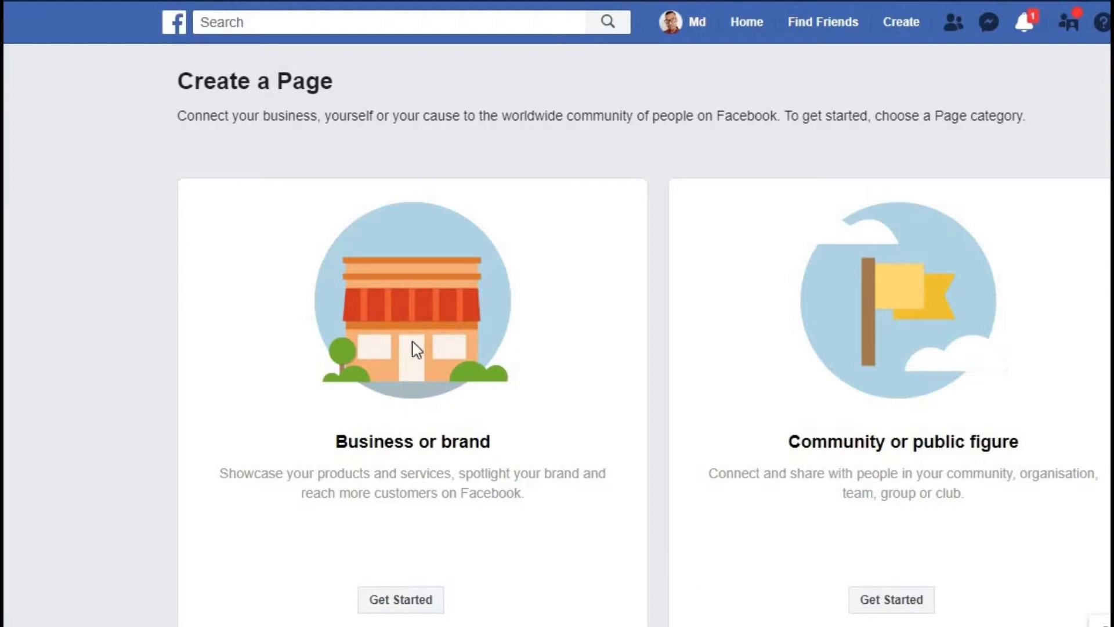
Start setting up the new Page in the Business or brand category
left_click(413, 604)
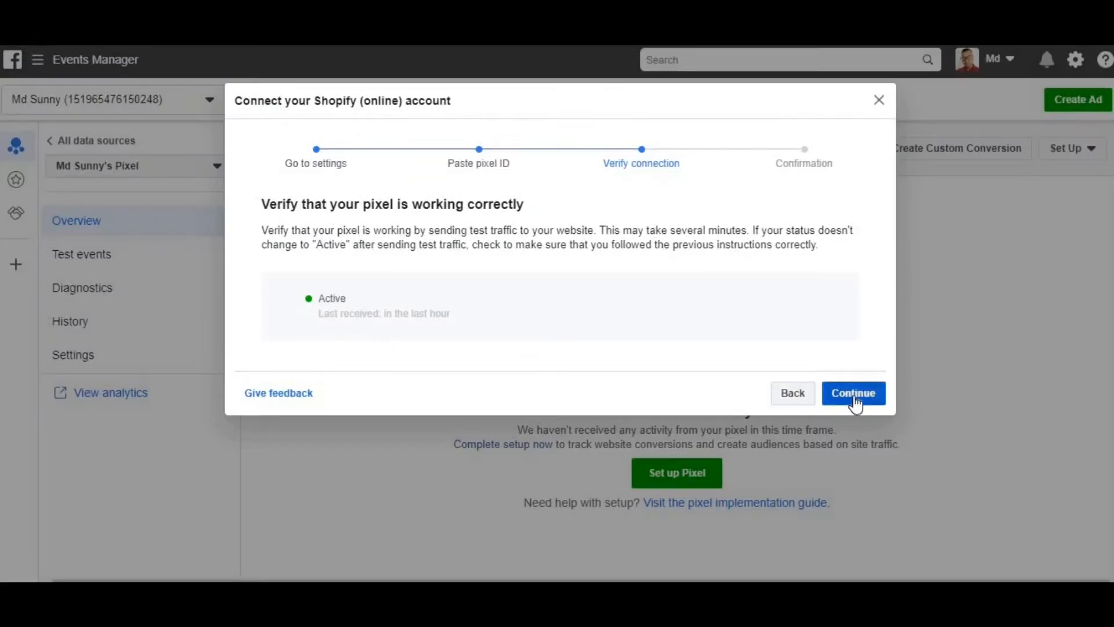
Complete the Shopify pixel connection and start a new ad campaign with the Conversions objective
left_click(854, 397)
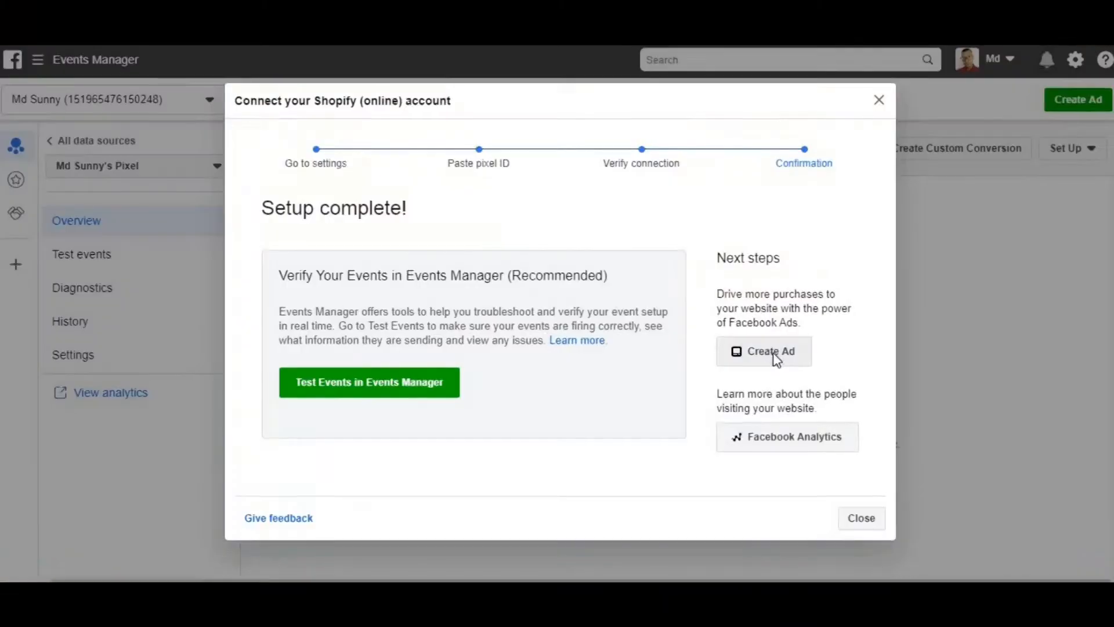
left_click(773, 353)
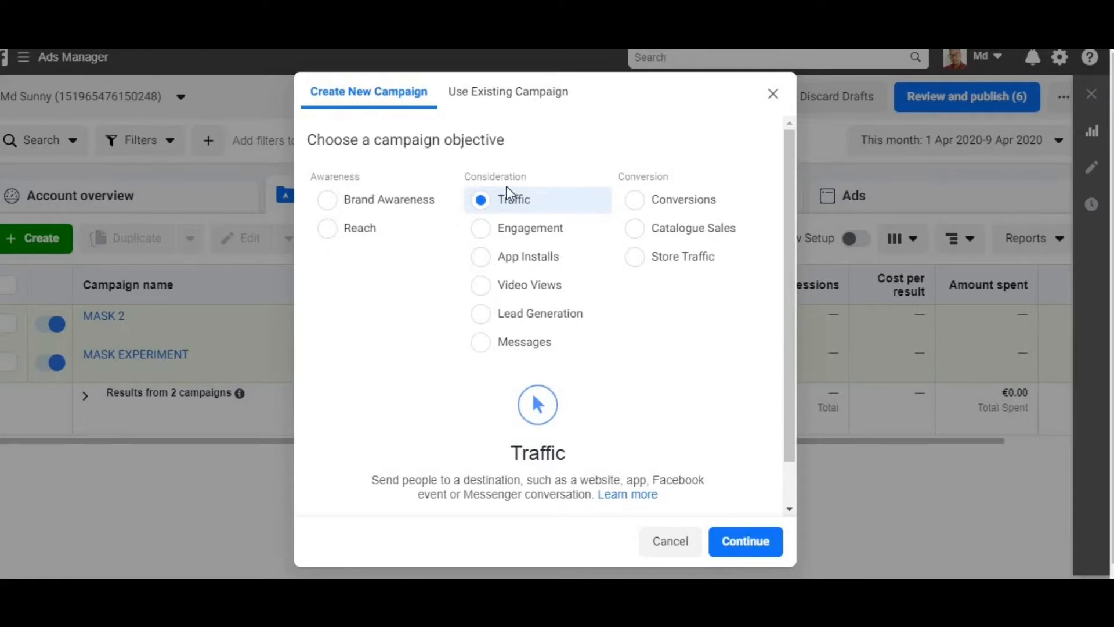
left_click(639, 205)
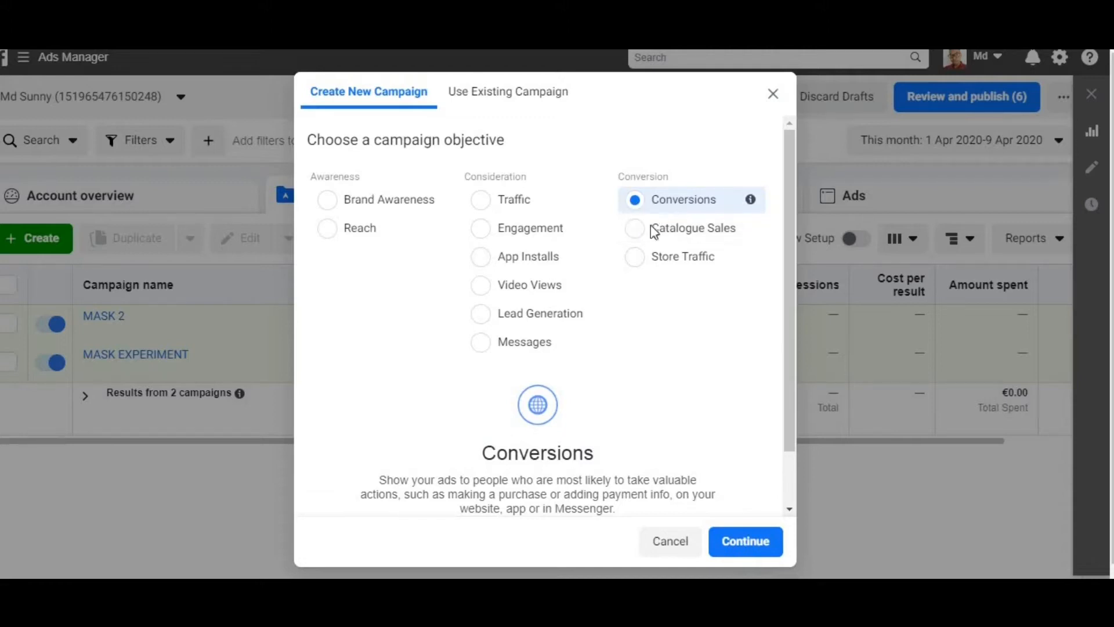
left_click(745, 545)
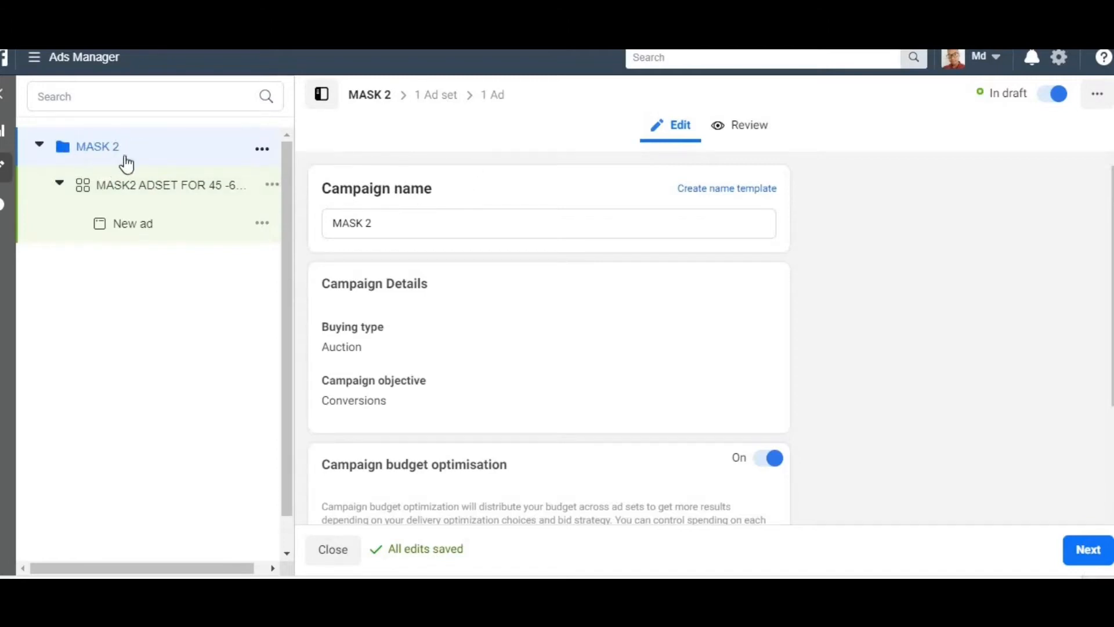
Rename the campaign as MASK 1
left_click(401, 224)
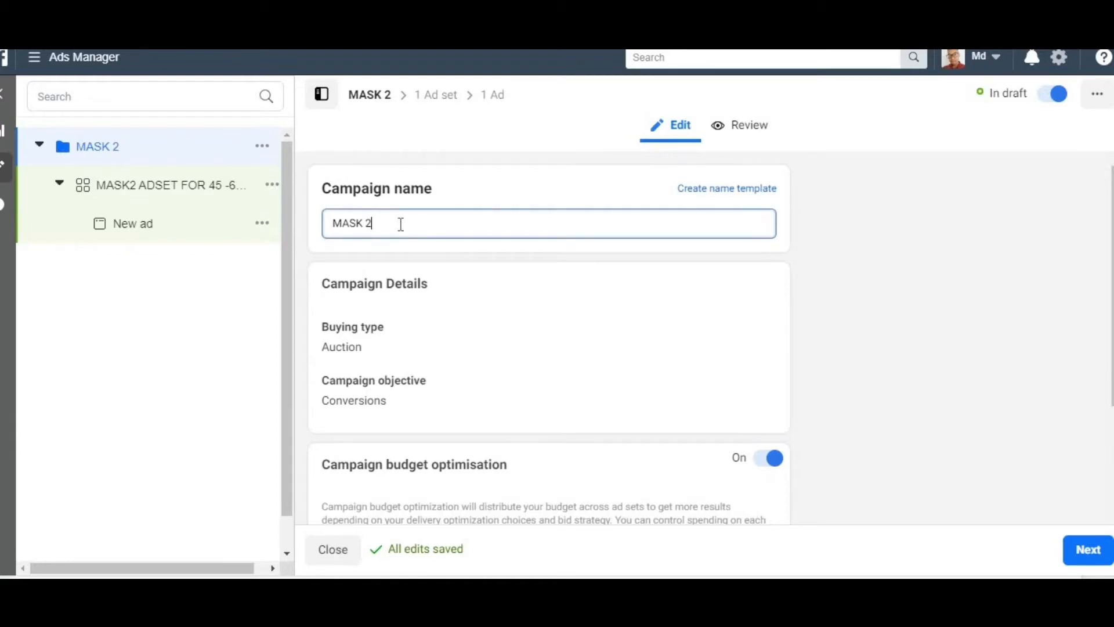
type("1")
Set the campaign's daily budget to €100 under campaign budget optimisation
scroll(860, 225, "down", 1)
scroll(1102, 294, "down", 2)
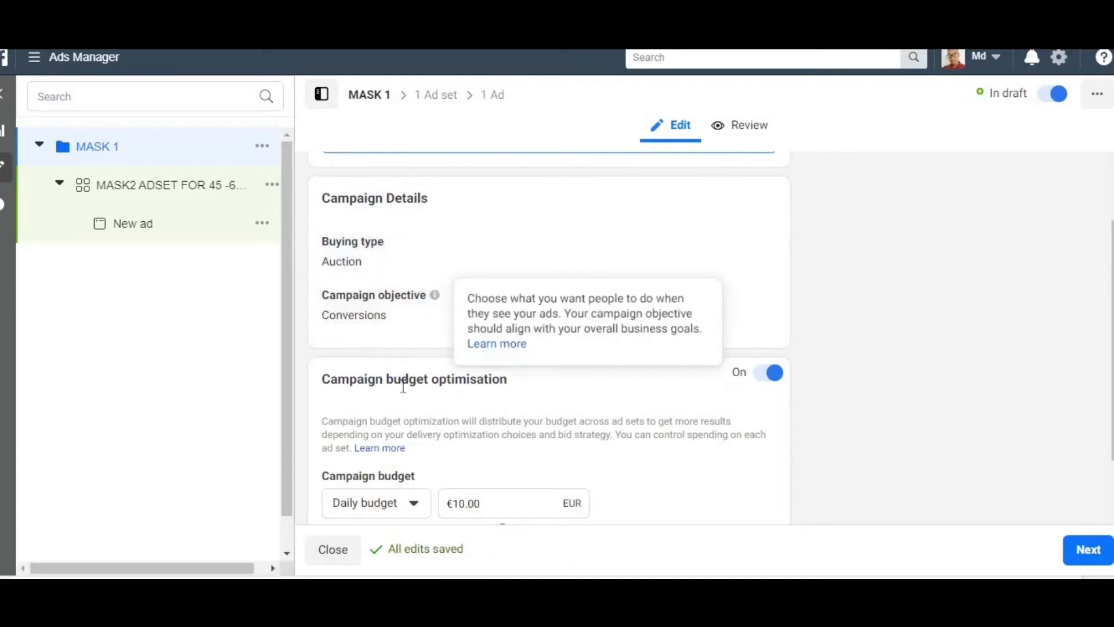
scroll(1104, 378, "down", 2)
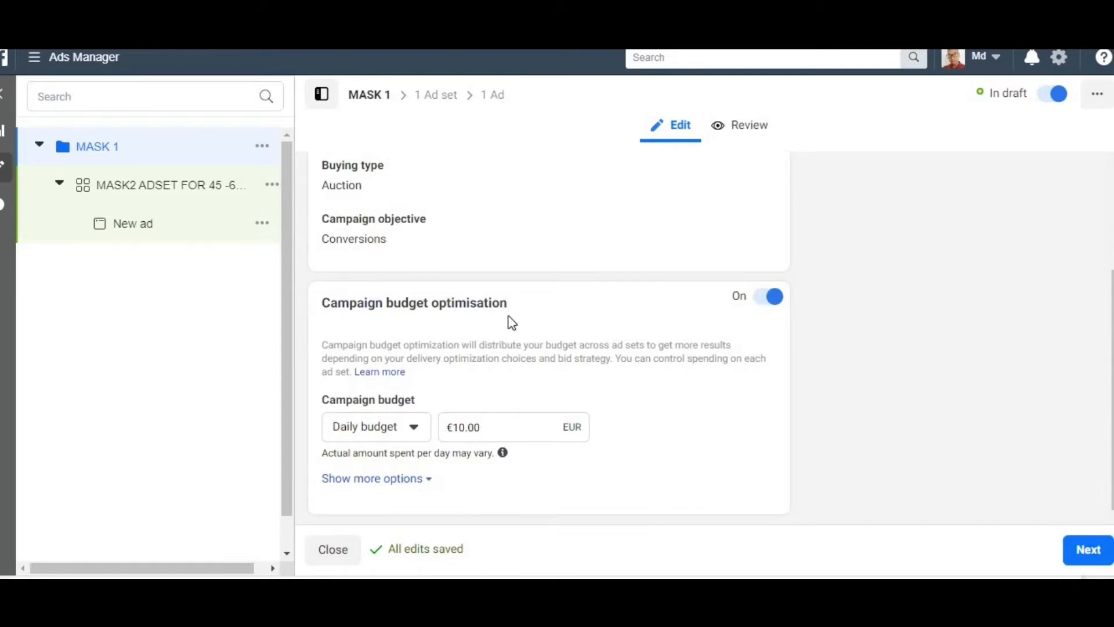
left_click(468, 428)
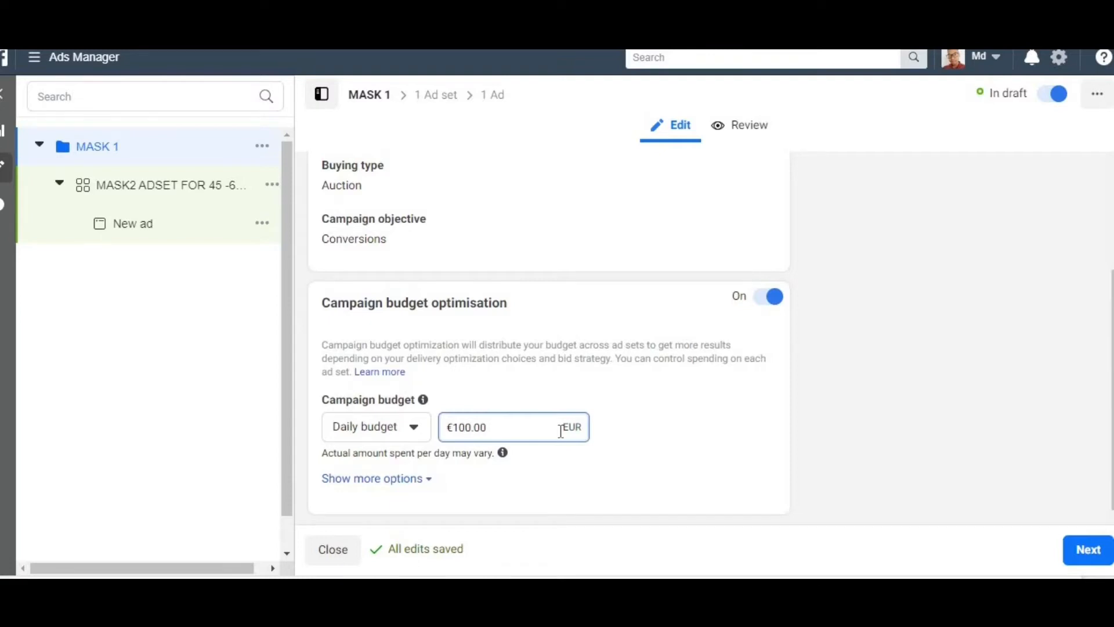
left_click(776, 379)
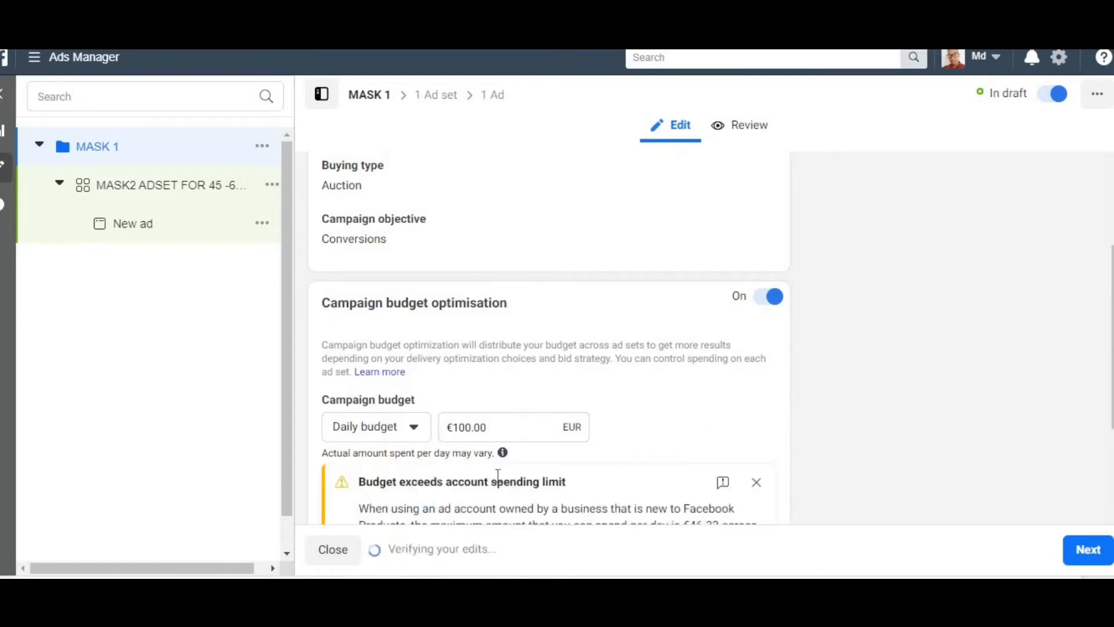
Read the notice about the account spending limit and set the campaign's daily budget to €10
scroll(899, 420, "down", 3)
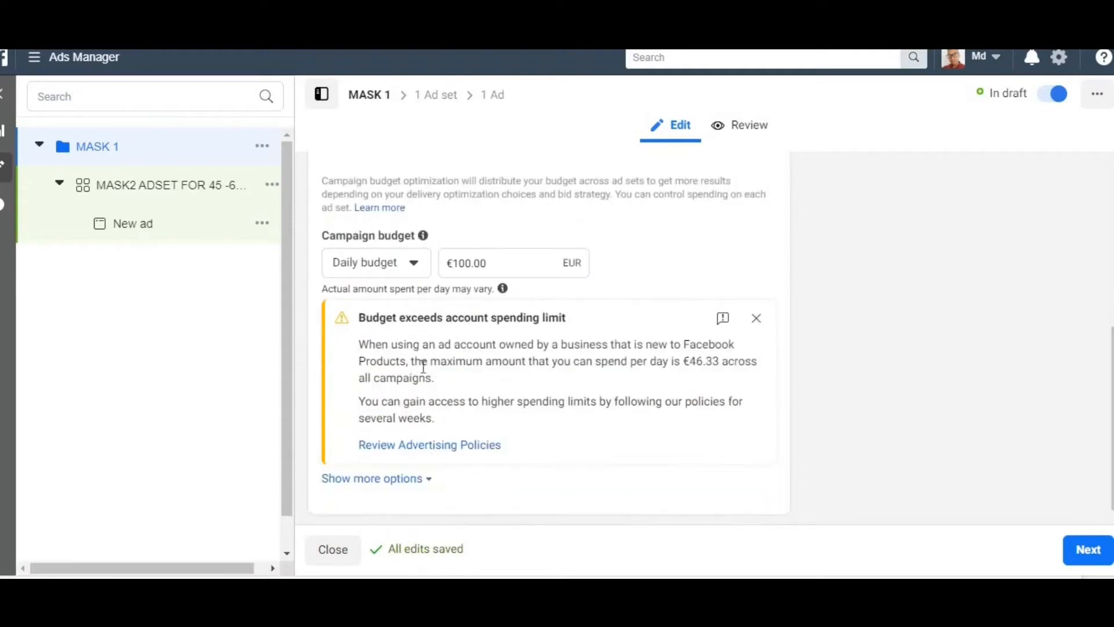
left_click_drag(412, 363, 663, 377)
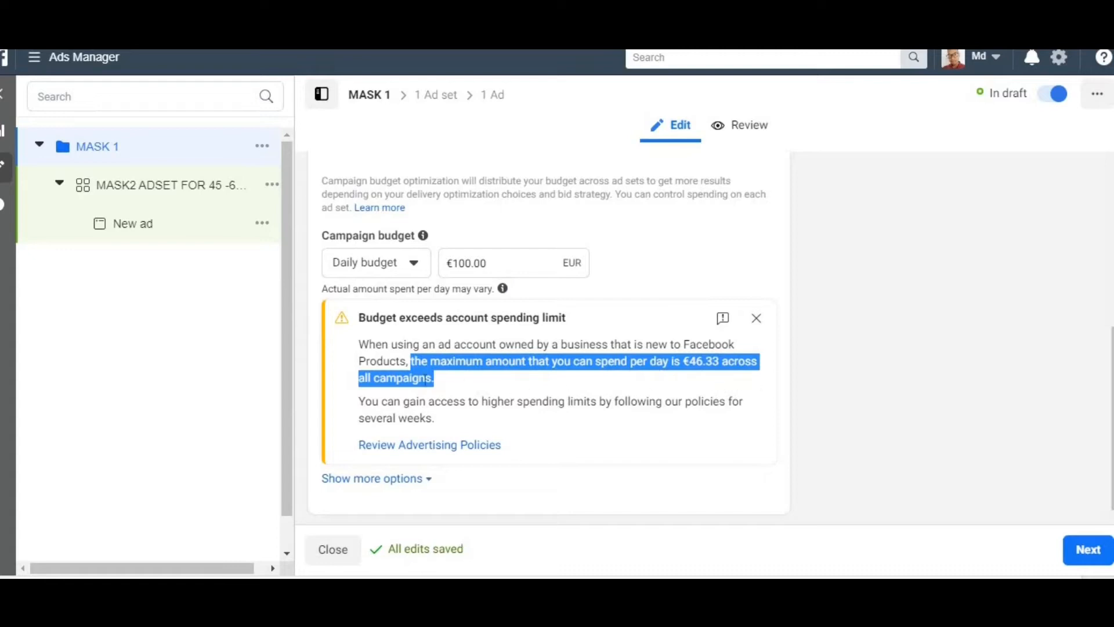
left_click_drag(503, 264, 425, 280)
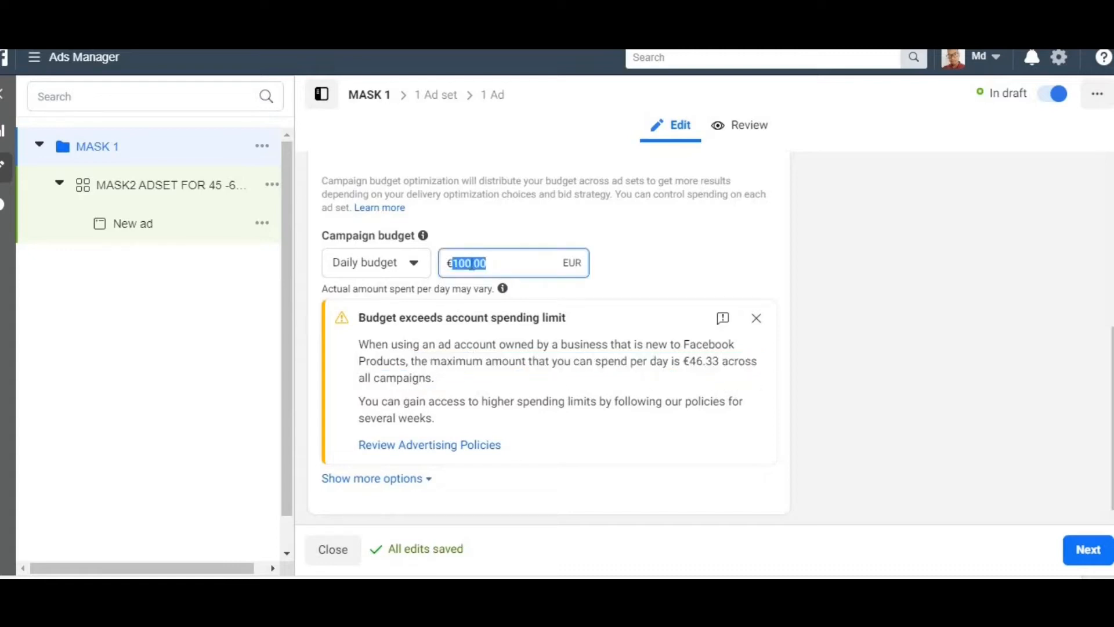
left_click(471, 265)
left_click(579, 227)
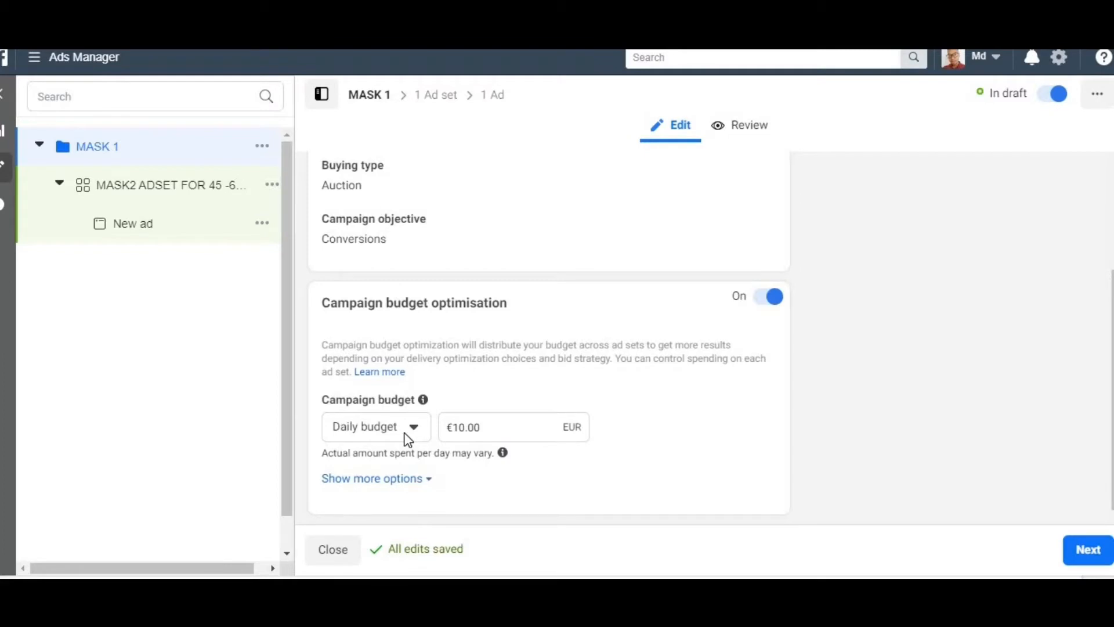
left_click(464, 429)
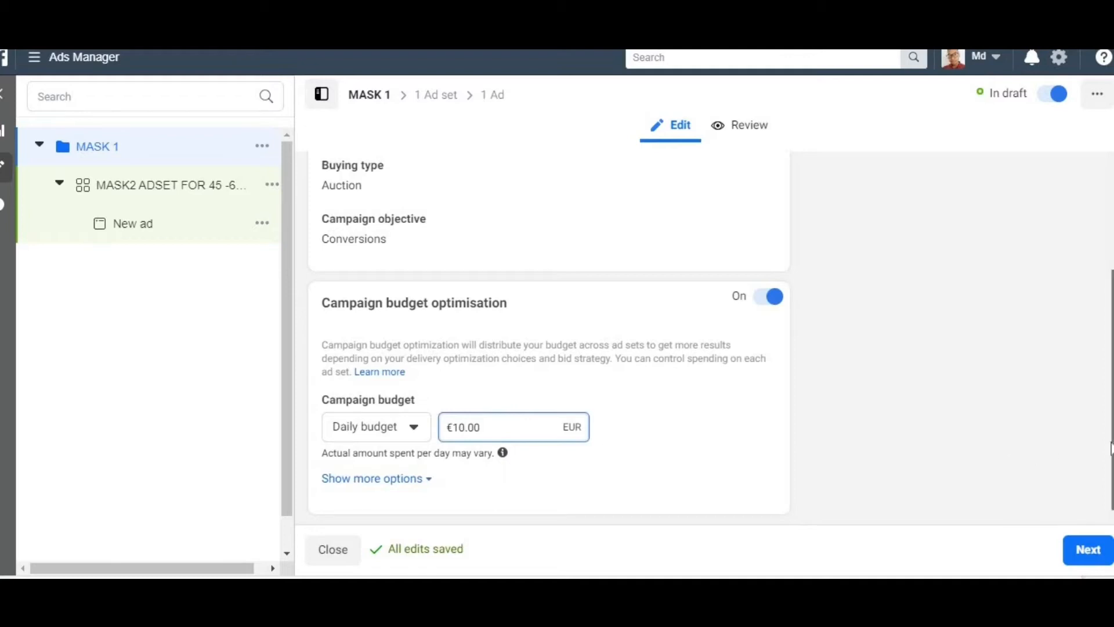
Show the additional budget options and add a campaign spending limit of €100
left_click(386, 482)
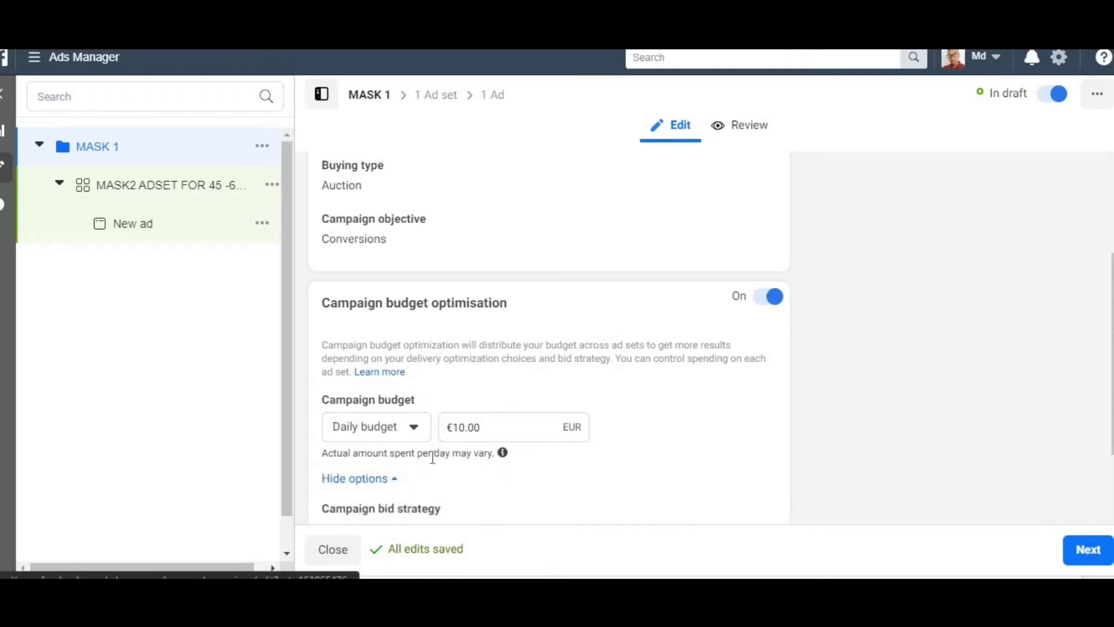
scroll(1105, 471, "down", 2)
left_click_drag(1105, 467, 1079, 493)
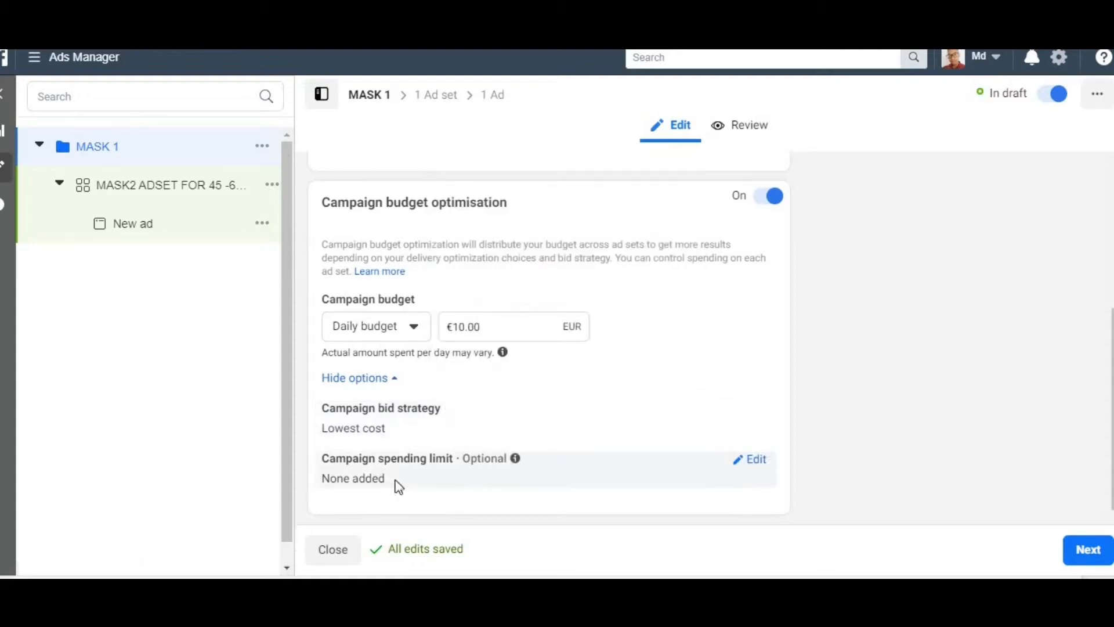
left_click(751, 459)
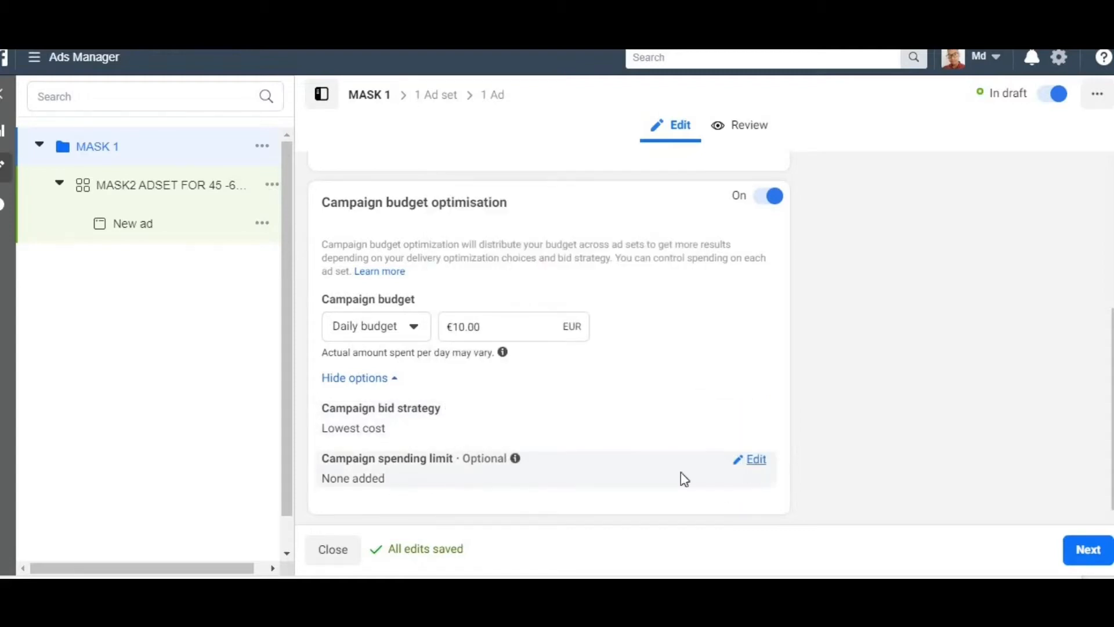
left_click(334, 488)
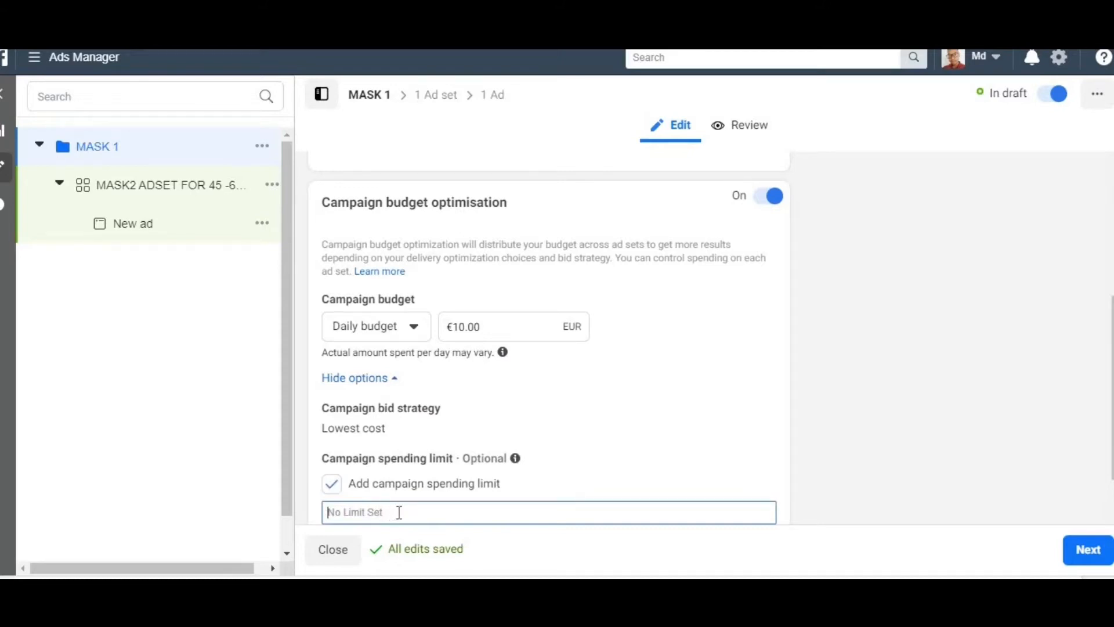
type("1000")
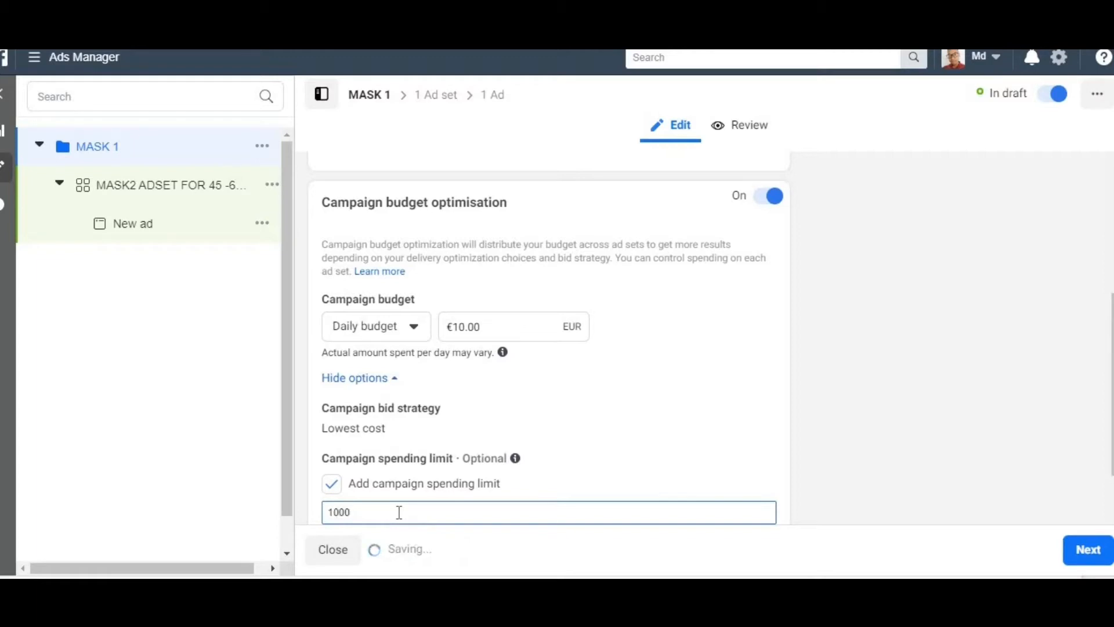
key("BackSpace")
key("BackSpace")
key("BackSpace")
type("100")
left_click(923, 447)
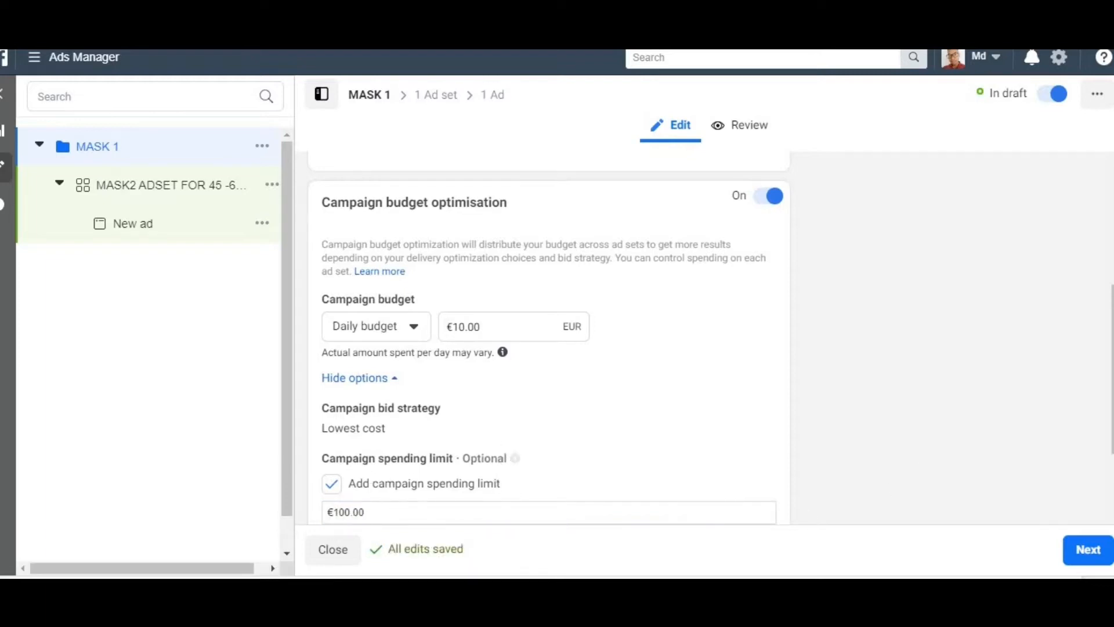
Go to the campaign's ad set and rename it MASK1 ADSET FOR 45 -65YO USA WHO CNBC CNN VID NO.1
left_click_drag(1112, 371, 1112, 428)
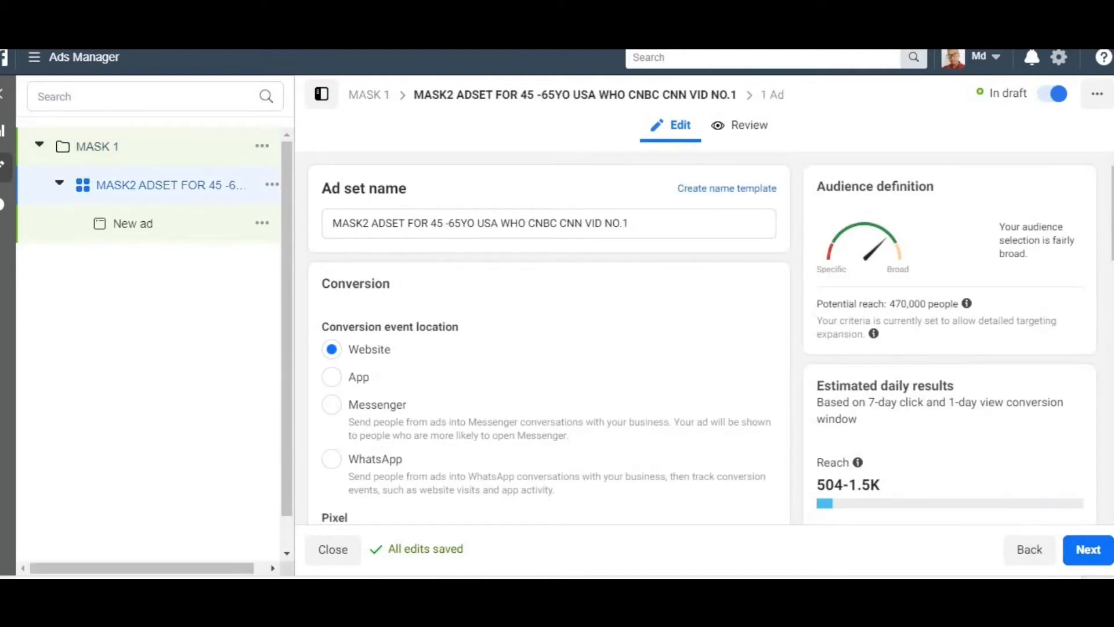
scroll(548, 337, "down", 15)
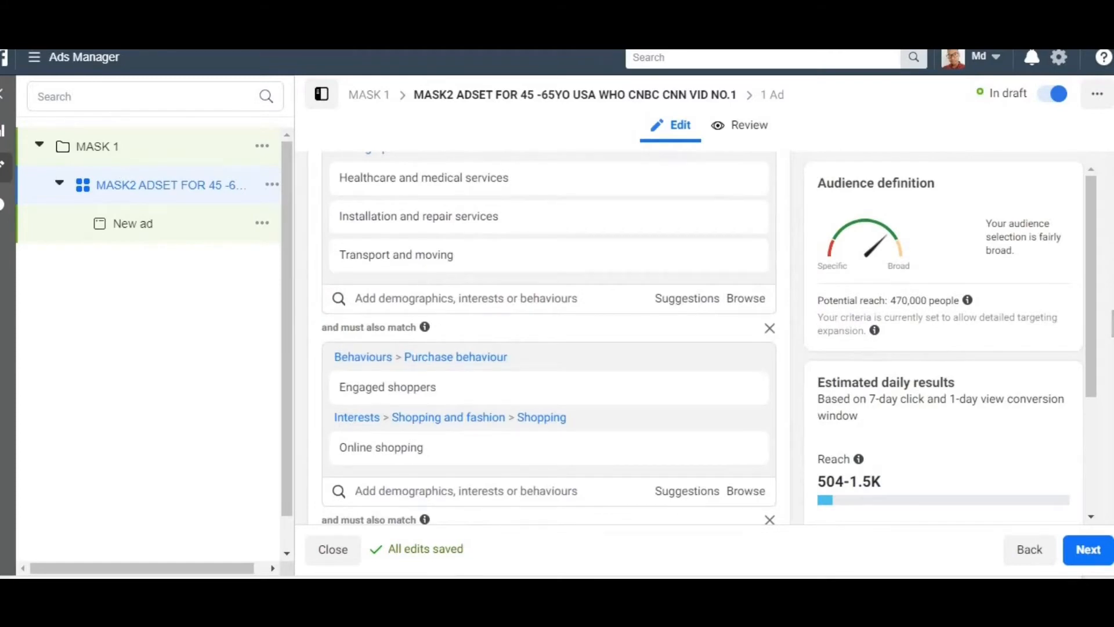
scroll(489, 214, "up", 15)
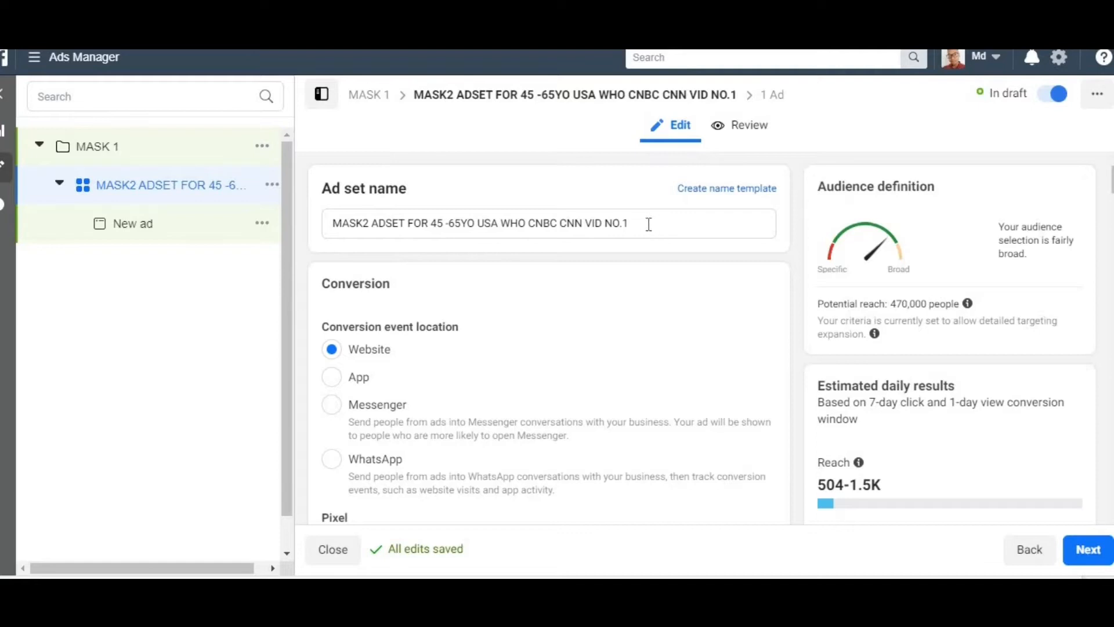
left_click_drag(646, 223, 382, 215)
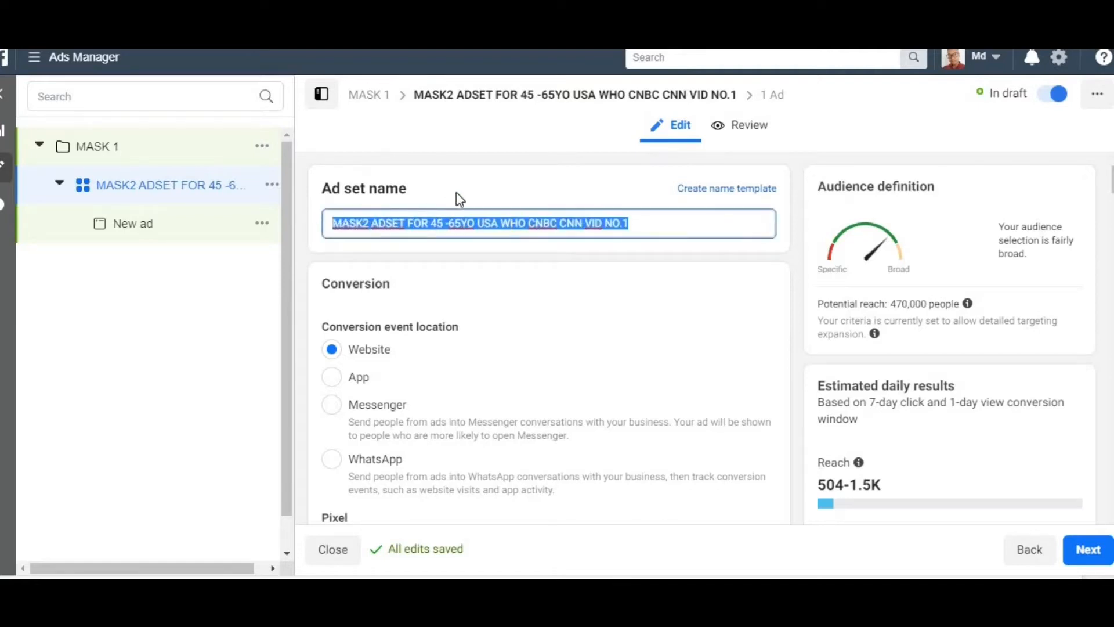
left_click(433, 230)
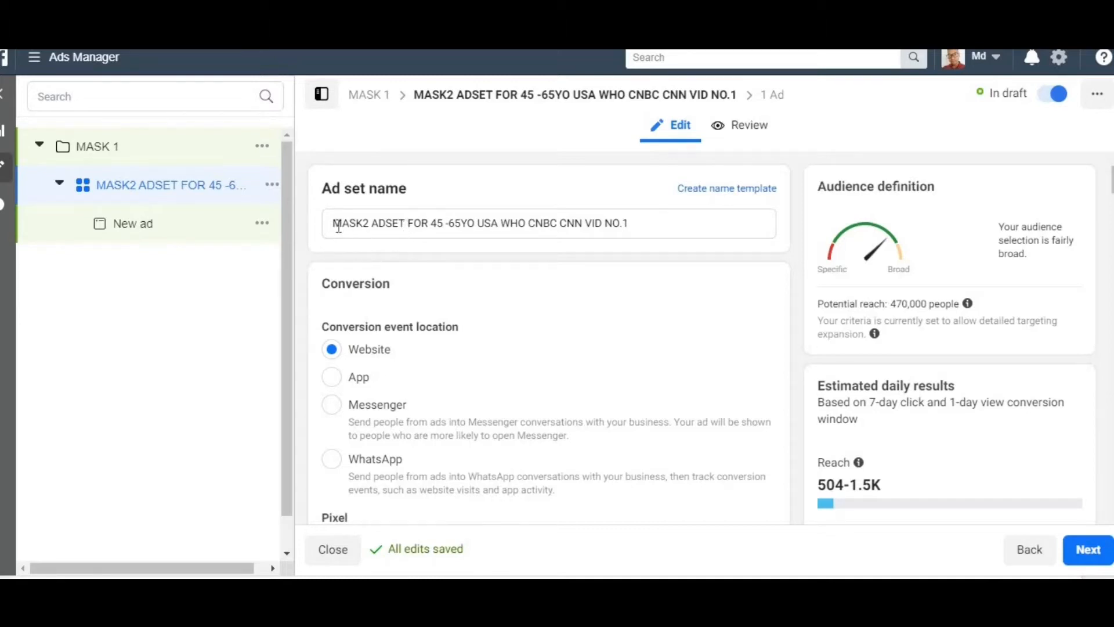
left_click_drag(333, 225, 369, 225)
left_click(369, 225)
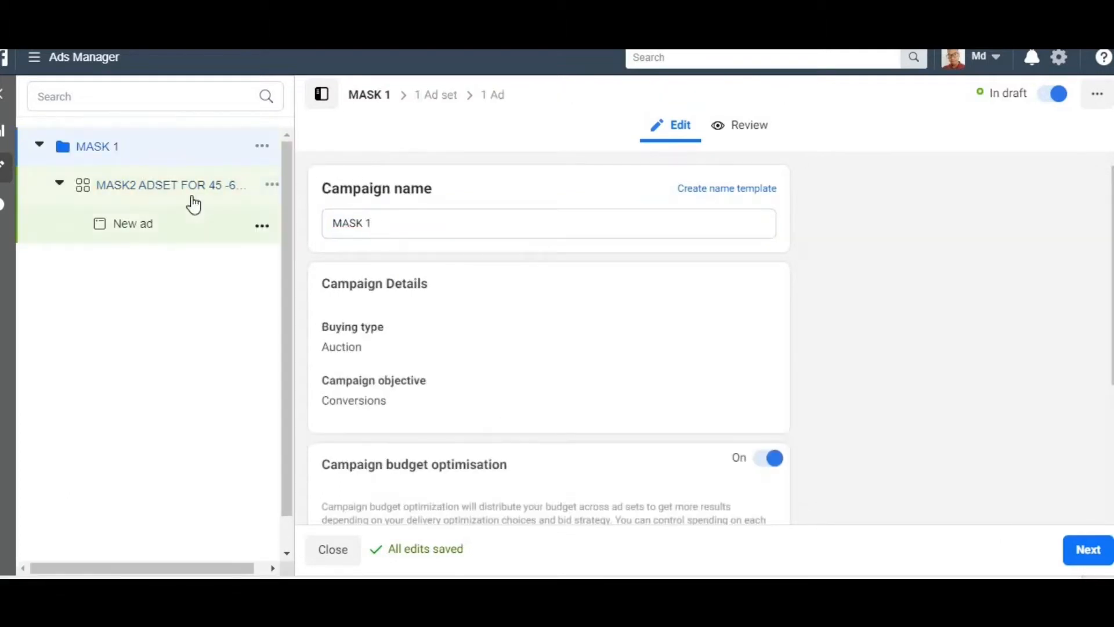
left_click(194, 194)
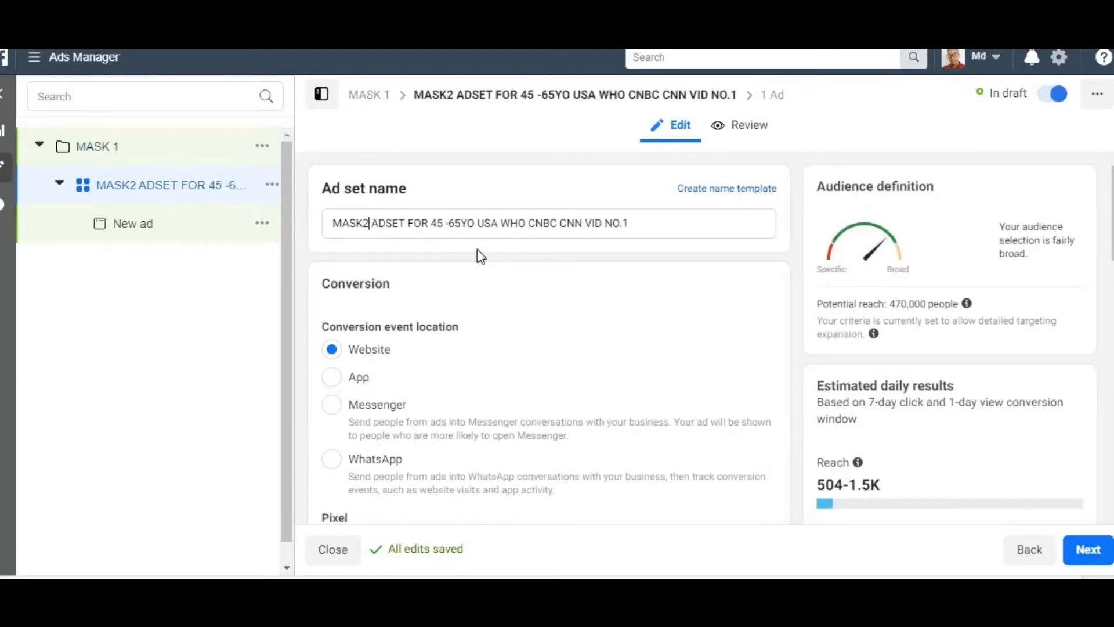
key("BackSpace")
type("1")
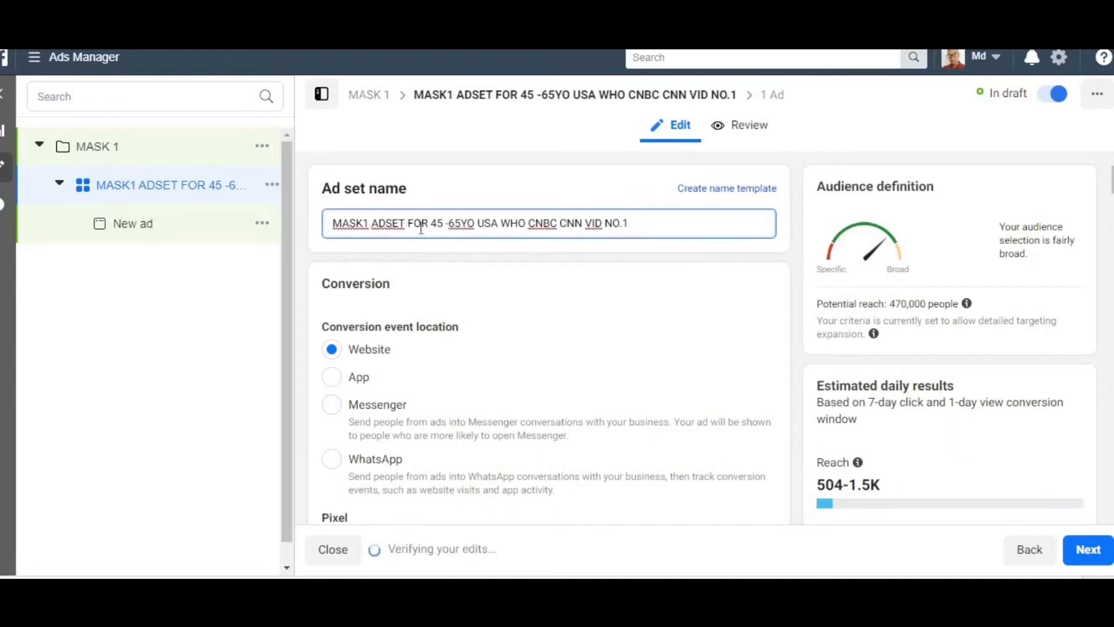
left_click_drag(430, 223, 567, 225)
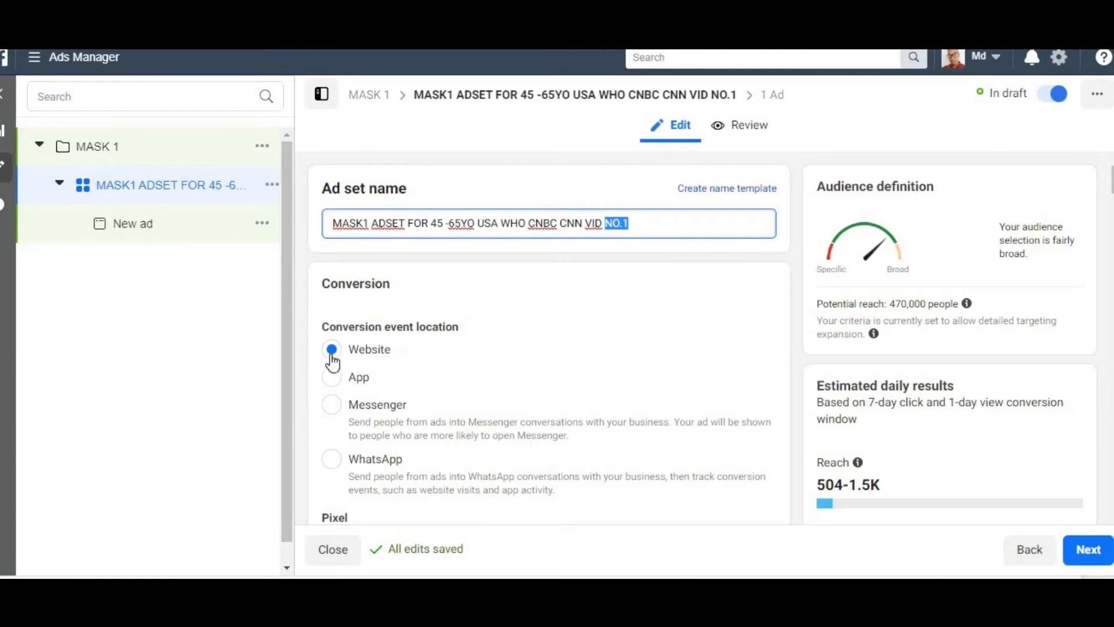
Search the pixel's conversion events for "vie" and choose View content as the ad set's conversion event
scroll(549, 348, "down", 3)
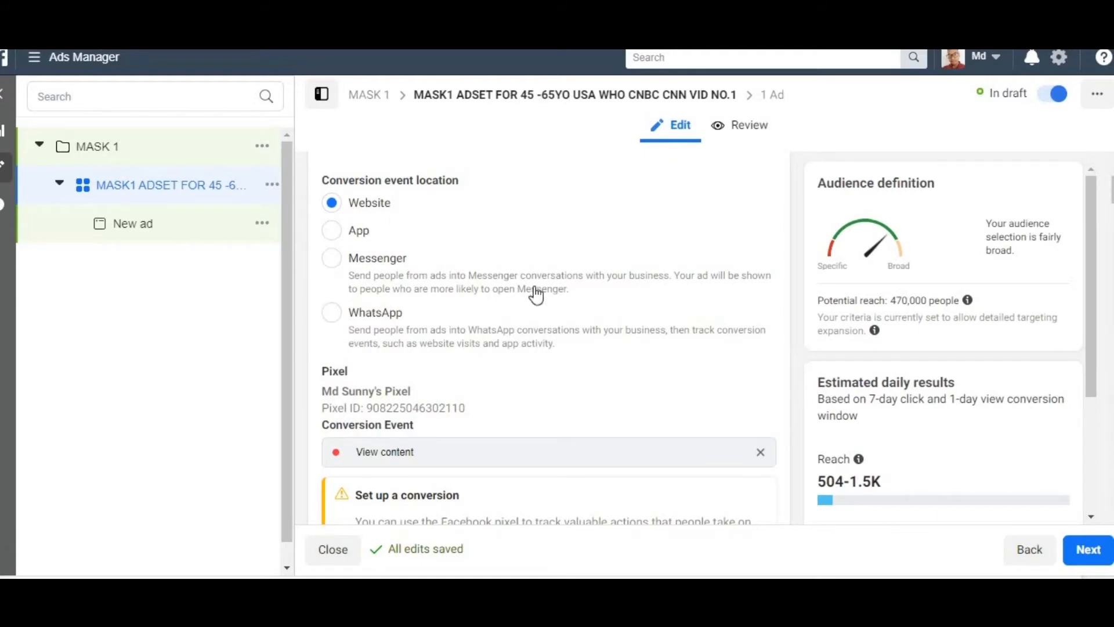
scroll(549, 337, "down", 5)
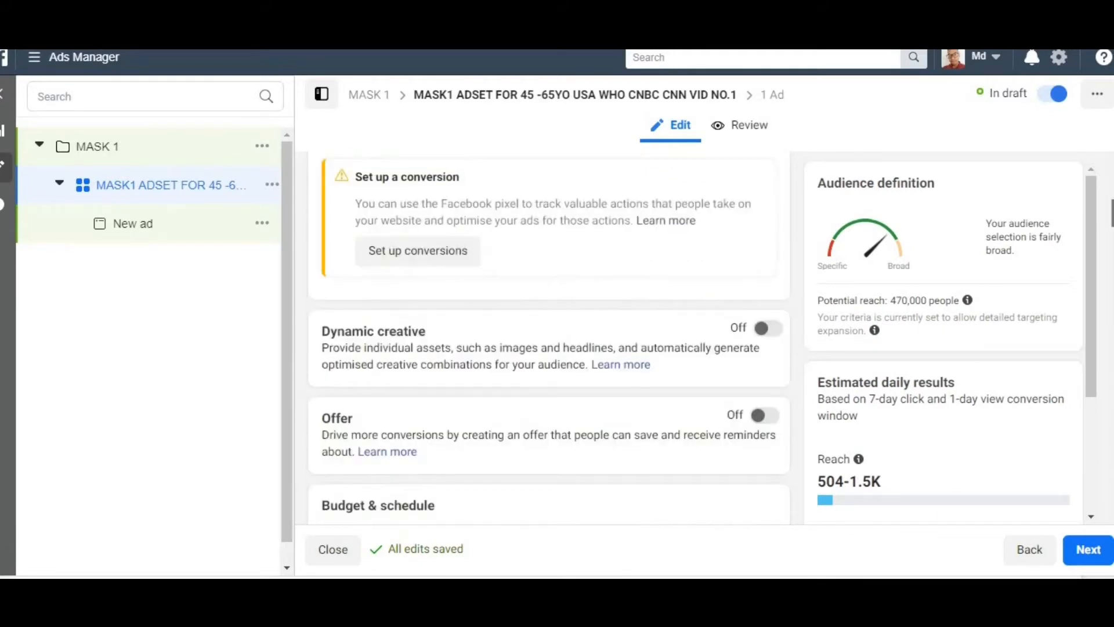
scroll(549, 336, "up", 3)
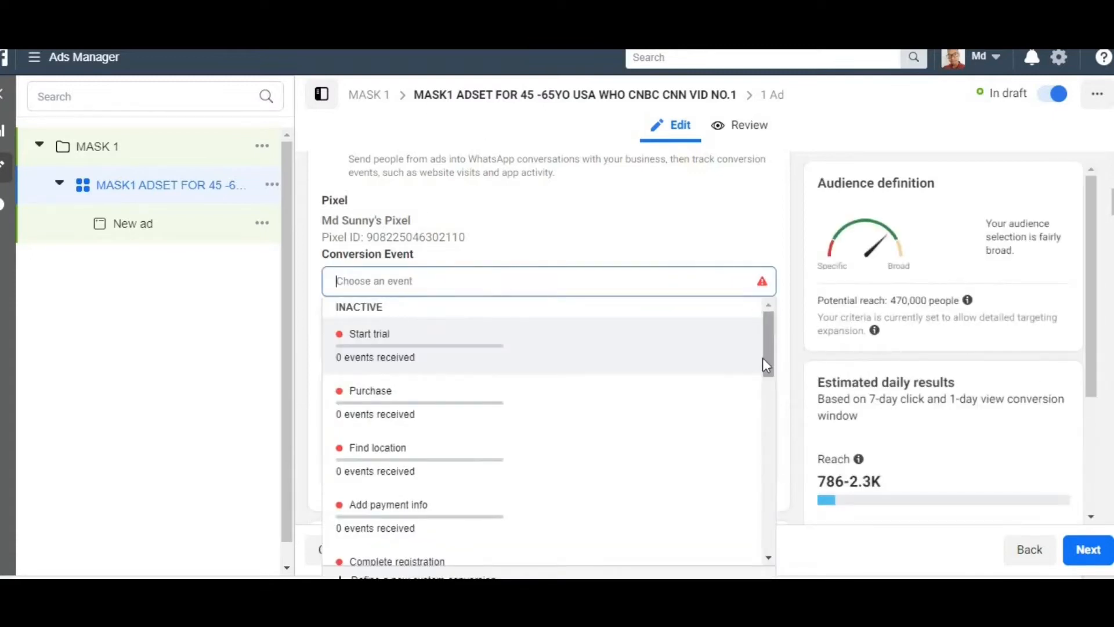
scroll(764, 364, "down", 2)
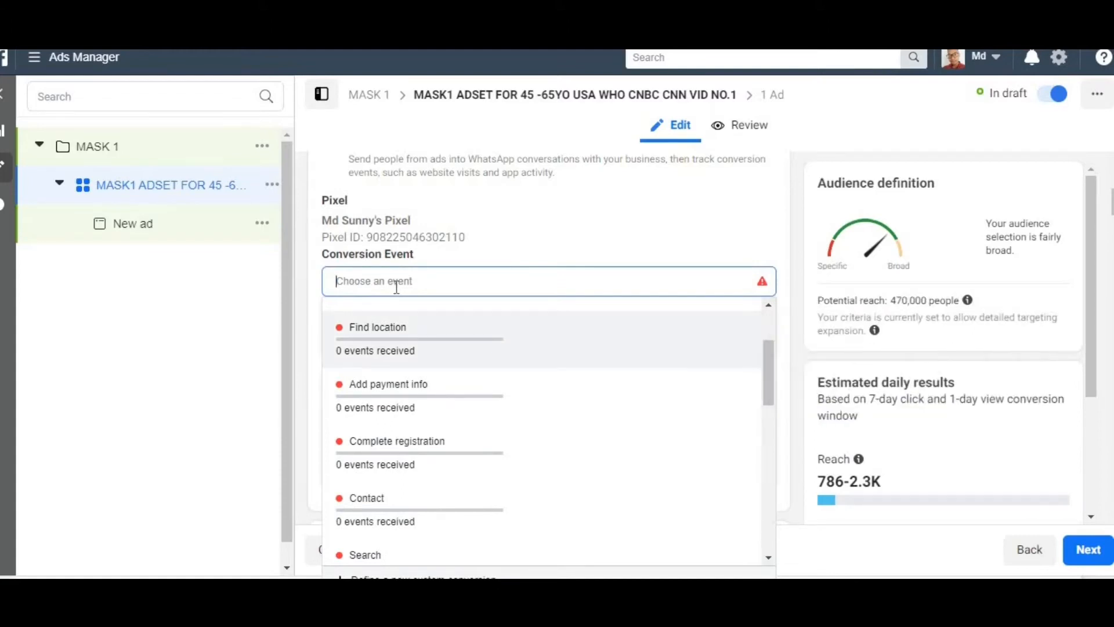
type("vie")
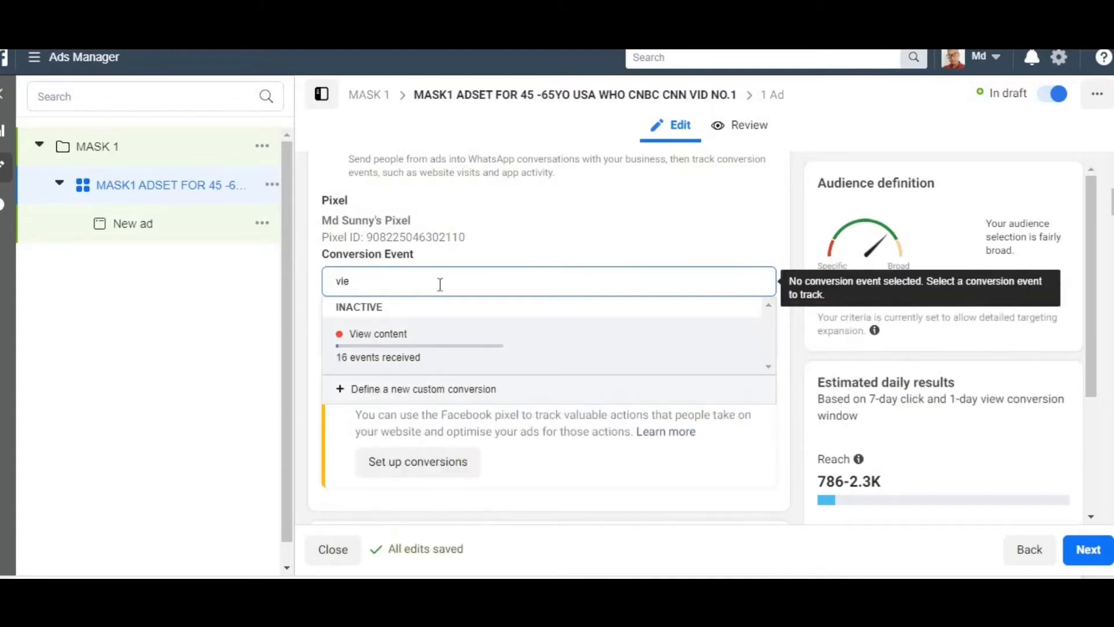
left_click(355, 334)
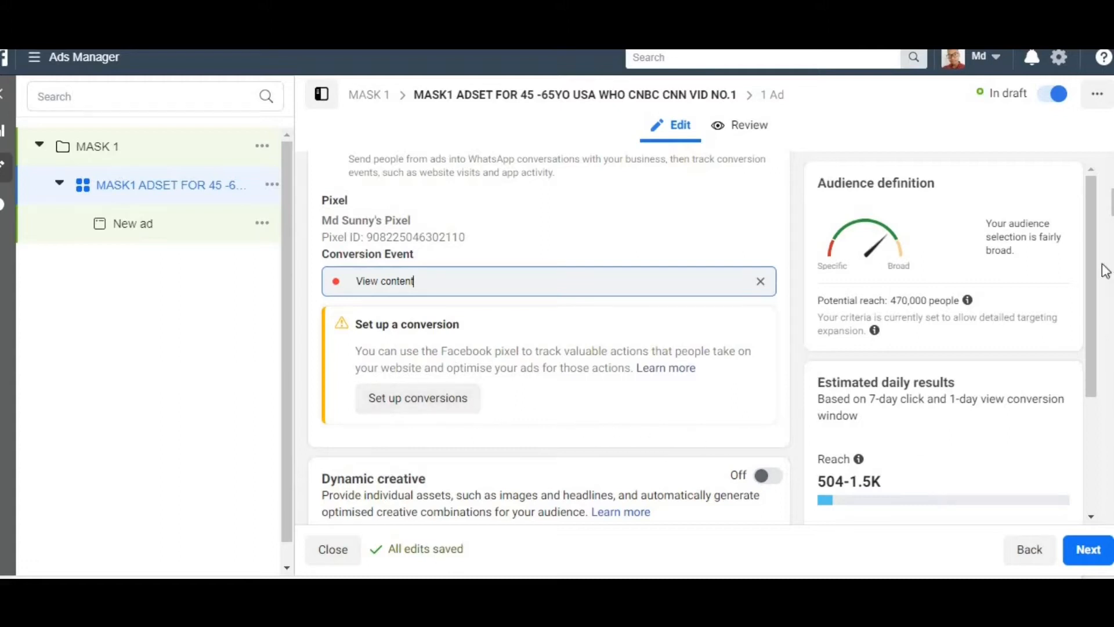
Remove the current audience location, search for USA and include the country United States
scroll(463, 283, "down", 4)
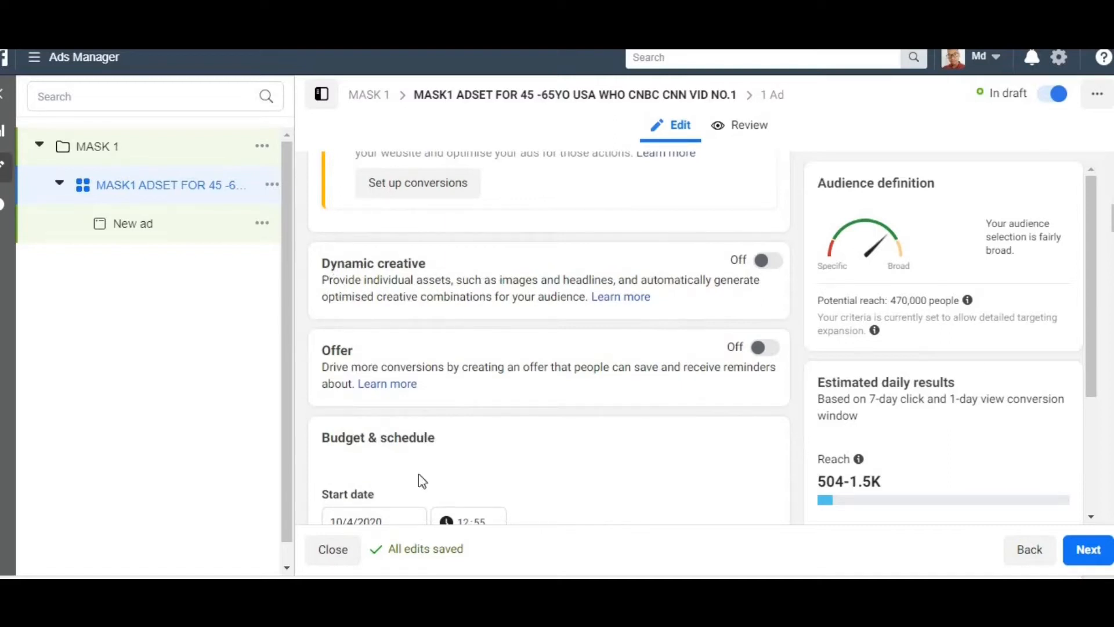
scroll(674, 222, "down", 5)
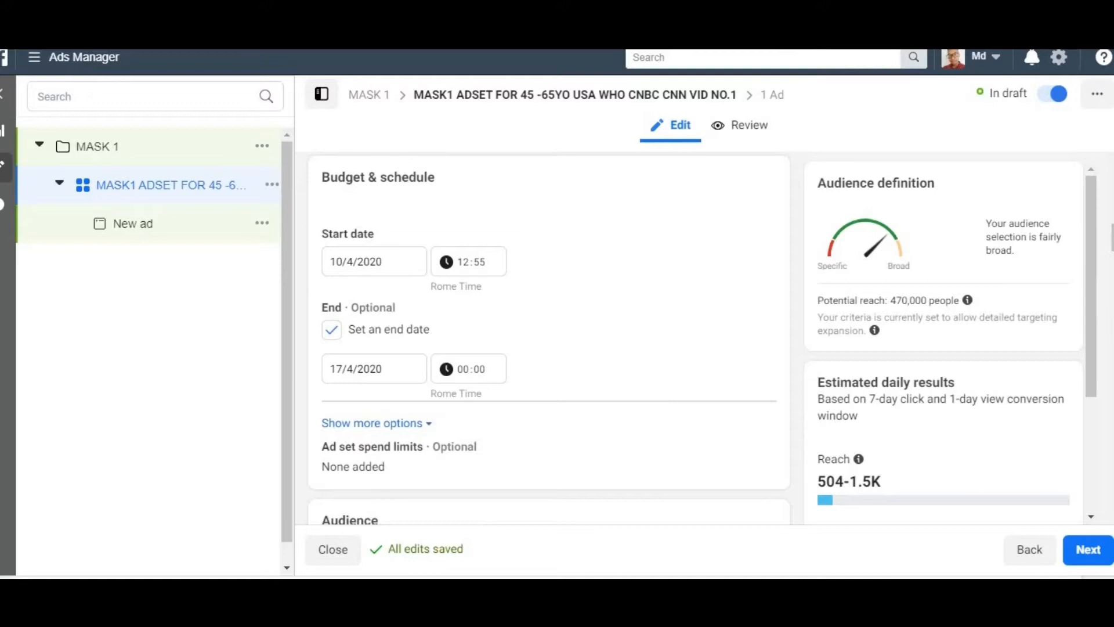
scroll(632, 333, "down", 5)
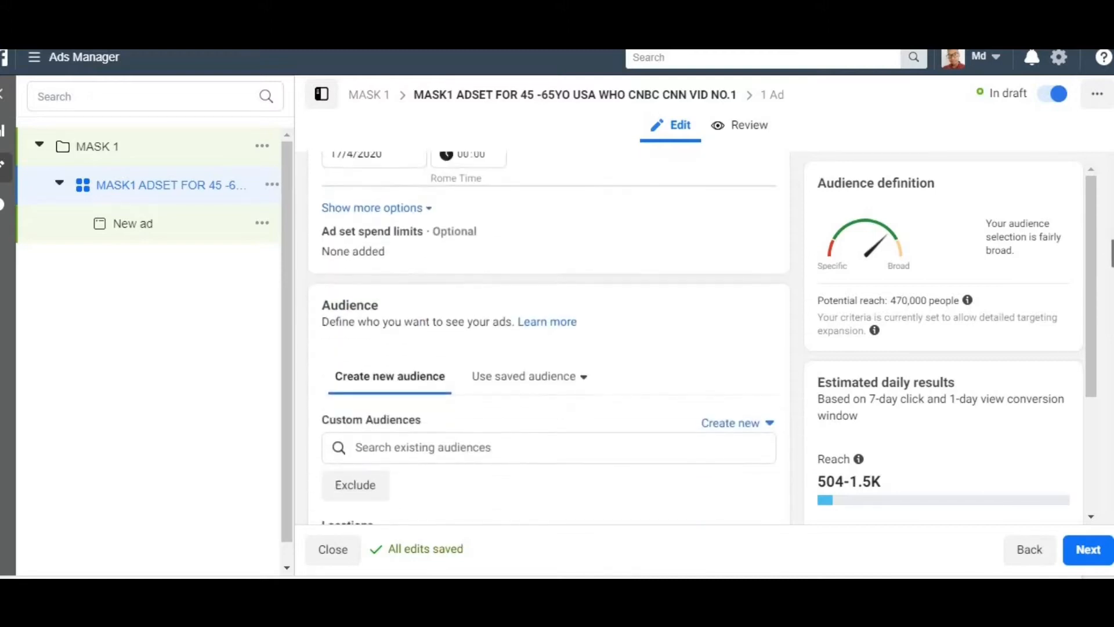
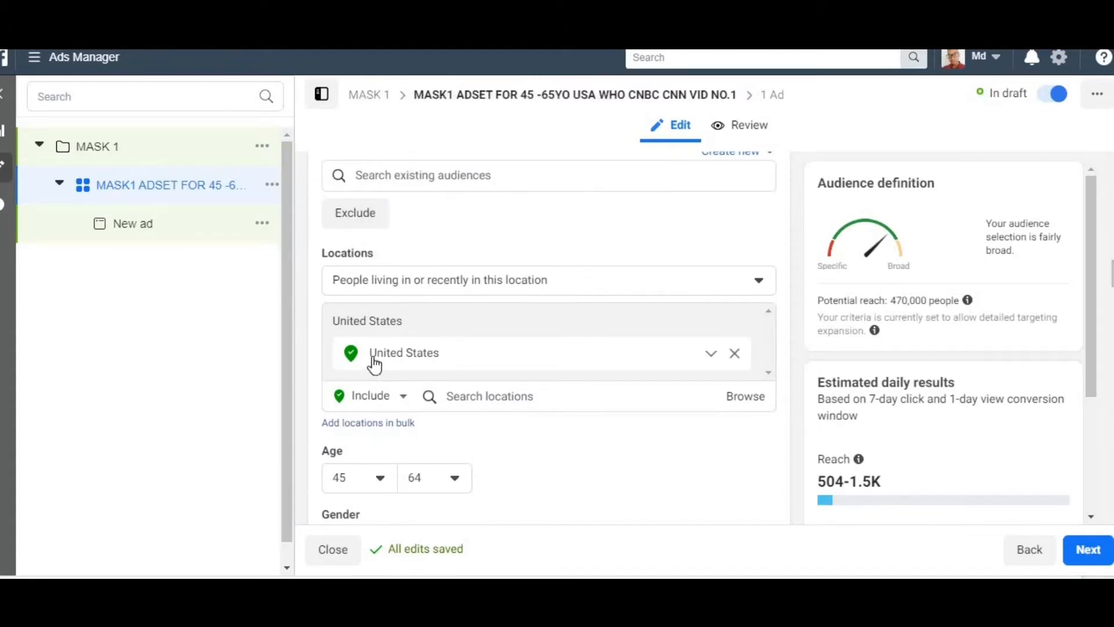
left_click(445, 358)
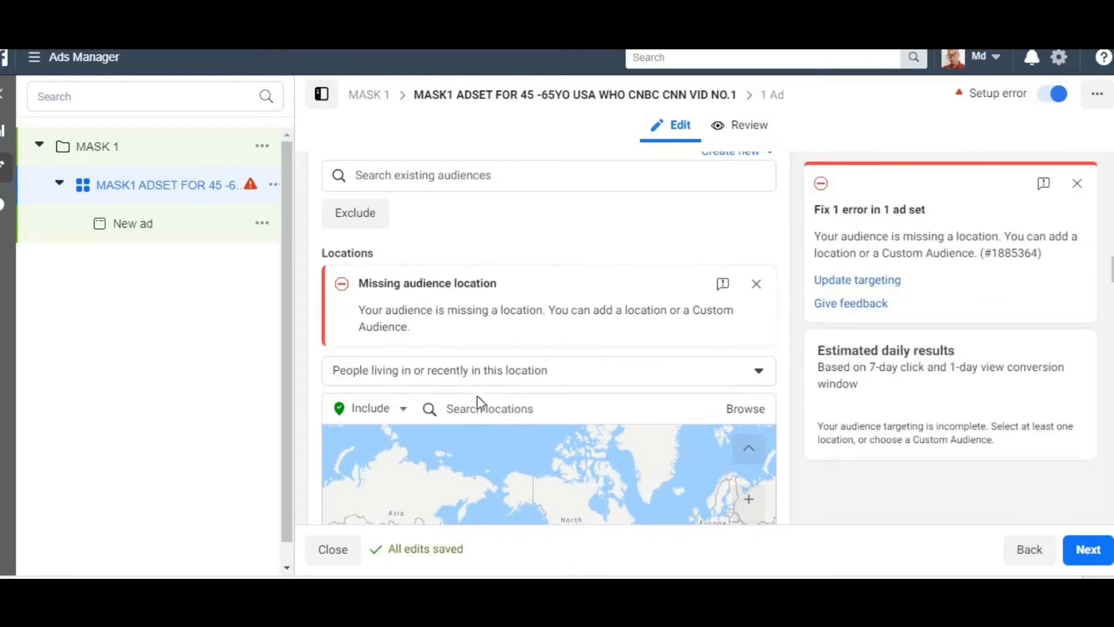
left_click(487, 409)
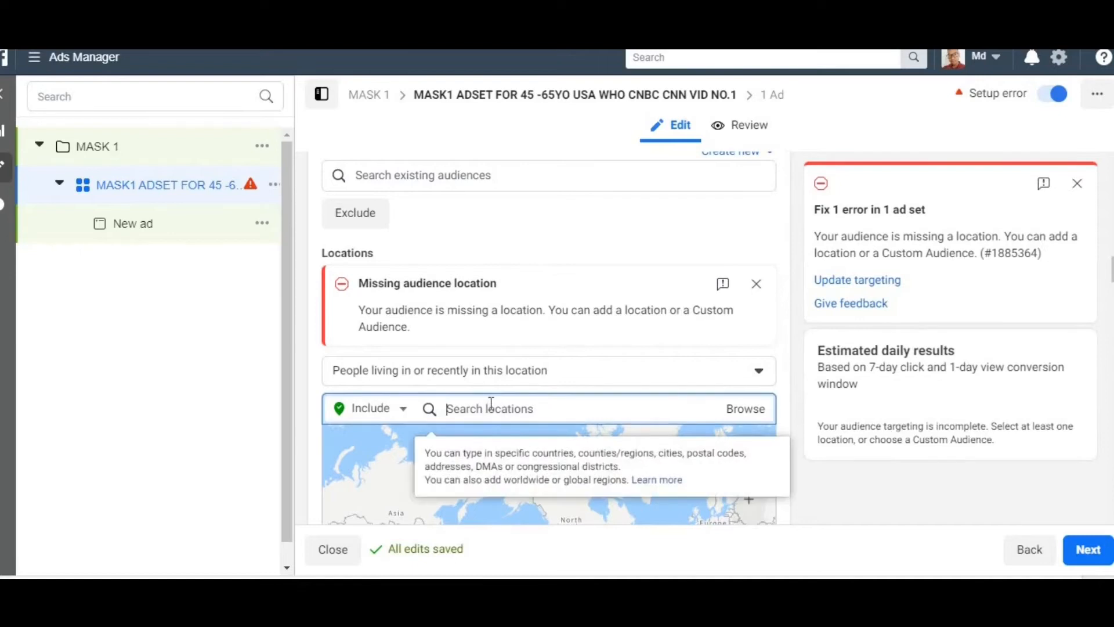
type("us")
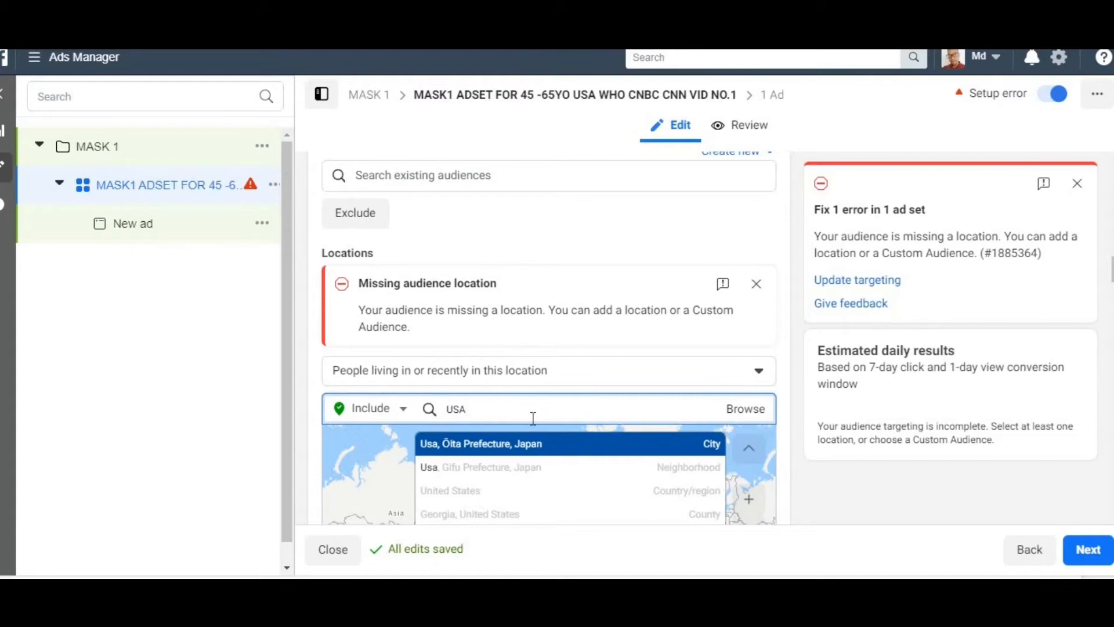
left_click(481, 492)
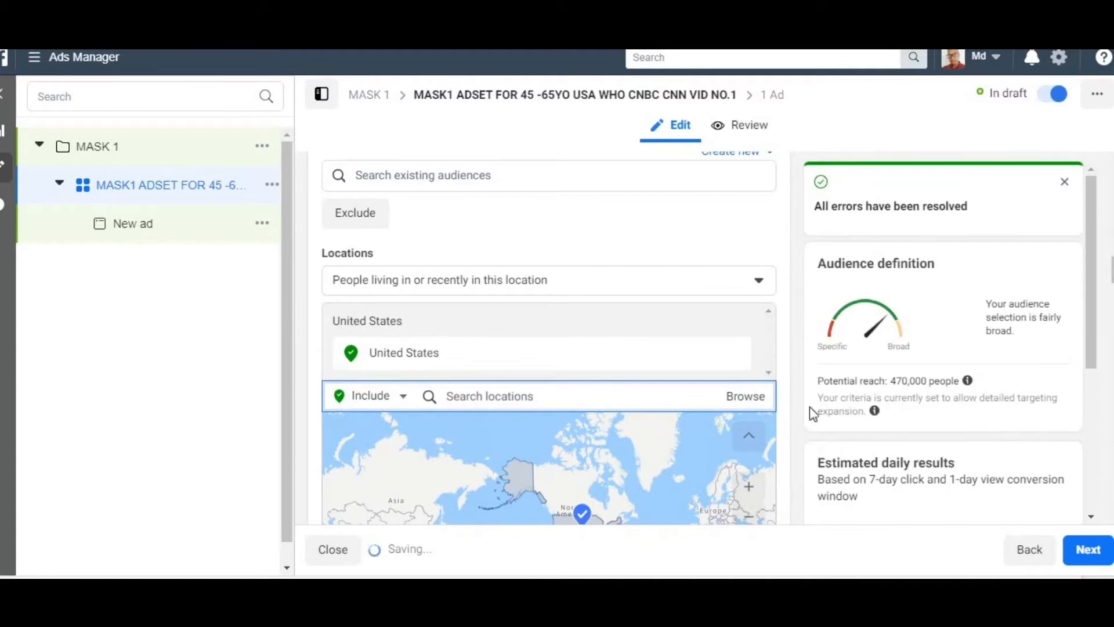
Look through the minimum age options for the audience and keep 45
scroll(548, 336, "down", 4)
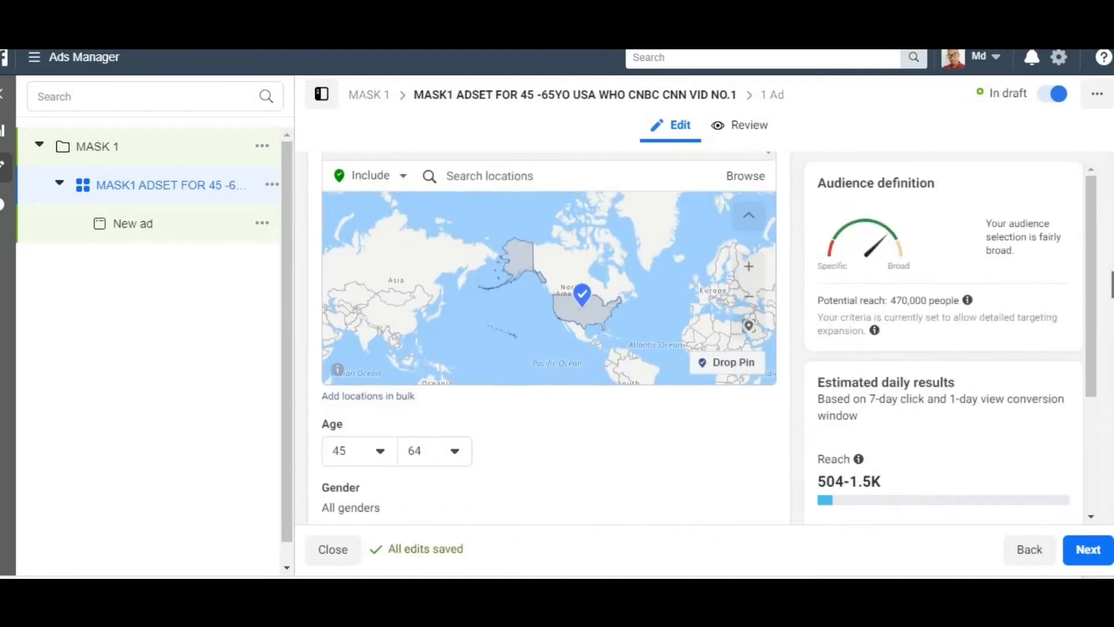
scroll(473, 429, "down", 1)
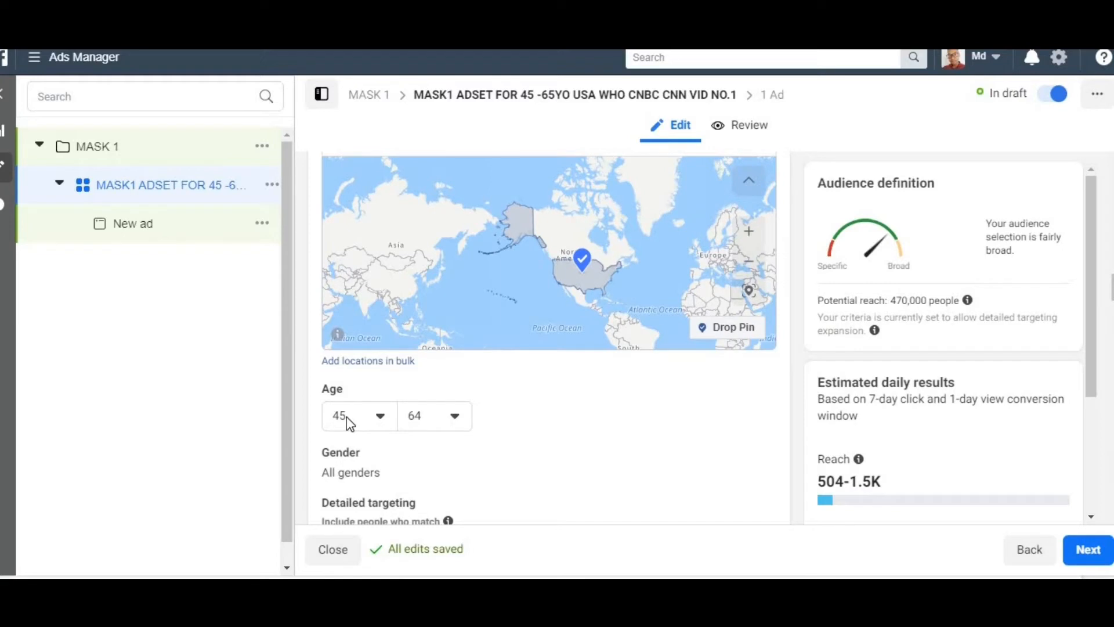
left_click(382, 417)
left_click(382, 416)
left_click(382, 417)
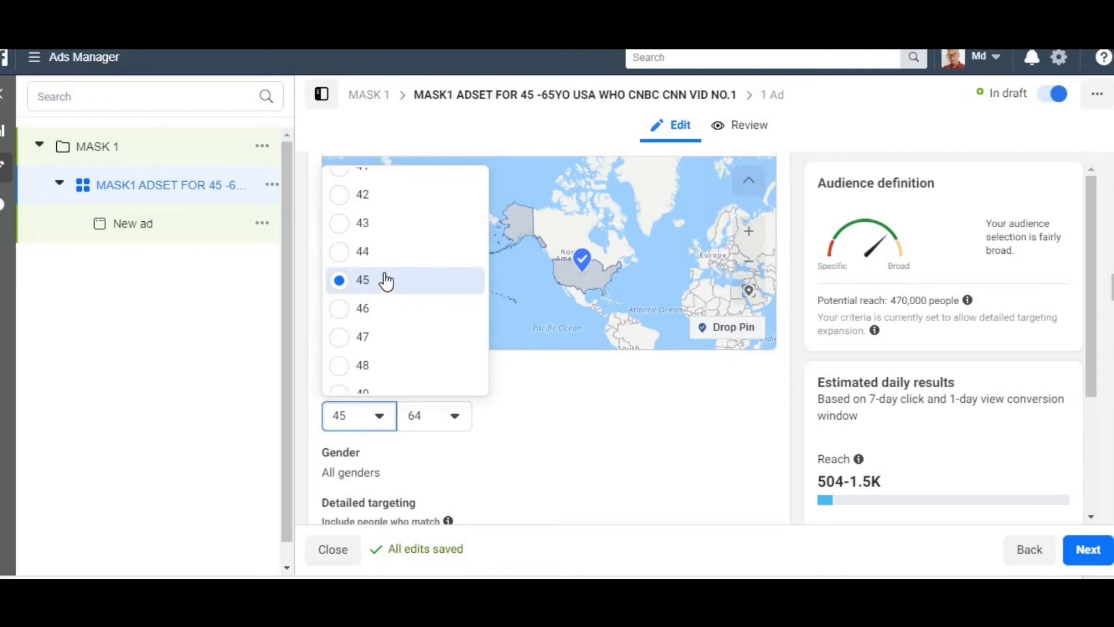
scroll(387, 281, "up", 5)
scroll(386, 281, "up", 5)
scroll(386, 281, "down", 7)
left_click(568, 418)
Look through the maximum age options for the audience and keep 64
left_click(458, 413)
key("Up")
key("Up")
key("Up")
key("Up")
key("Up")
key("Up")
key("Up")
key("Up")
key("Up")
key("Up")
key("Up")
key("Up")
key("Up")
key("Up")
key("Up")
key("Down")
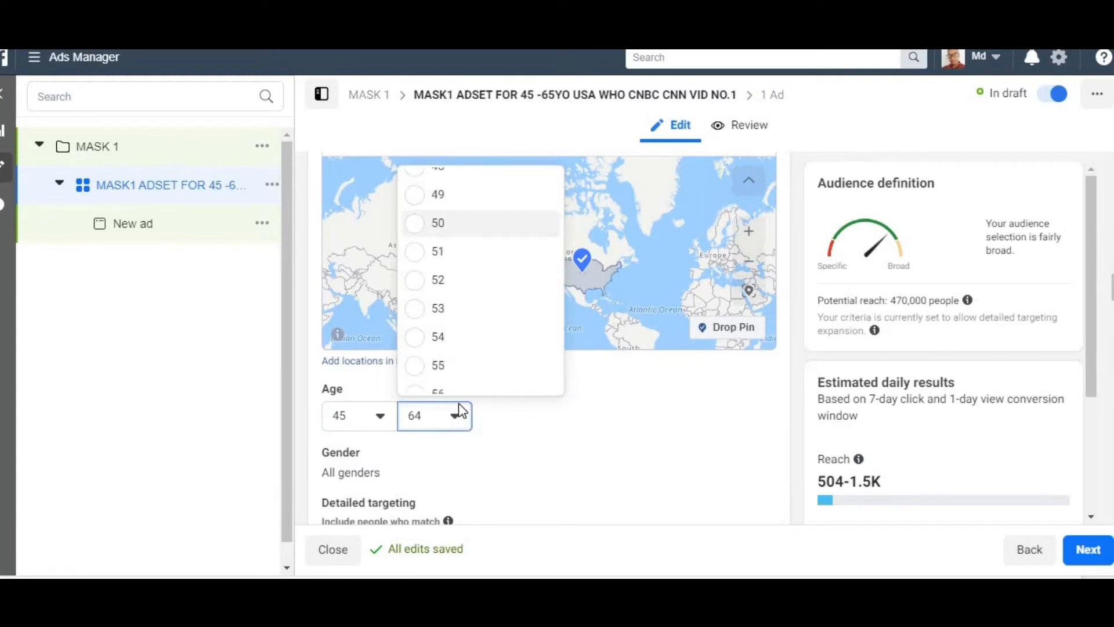
key("Down")
key("Down")
key("Down")
key("Down")
key("Down")
key("Down")
key("Down")
key("Down")
key("Down")
key("Down")
key("Down")
key("Down")
key("Down")
key("Down")
key("Down")
key("Down")
key("Down")
key("Down")
key("Down")
key("Down")
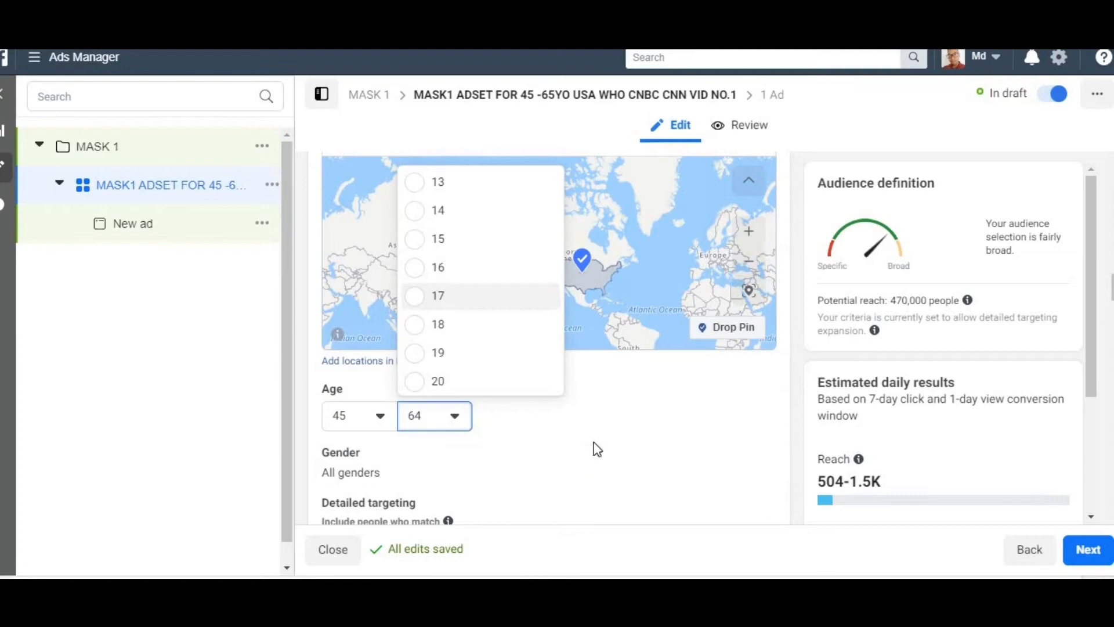
left_click(597, 450)
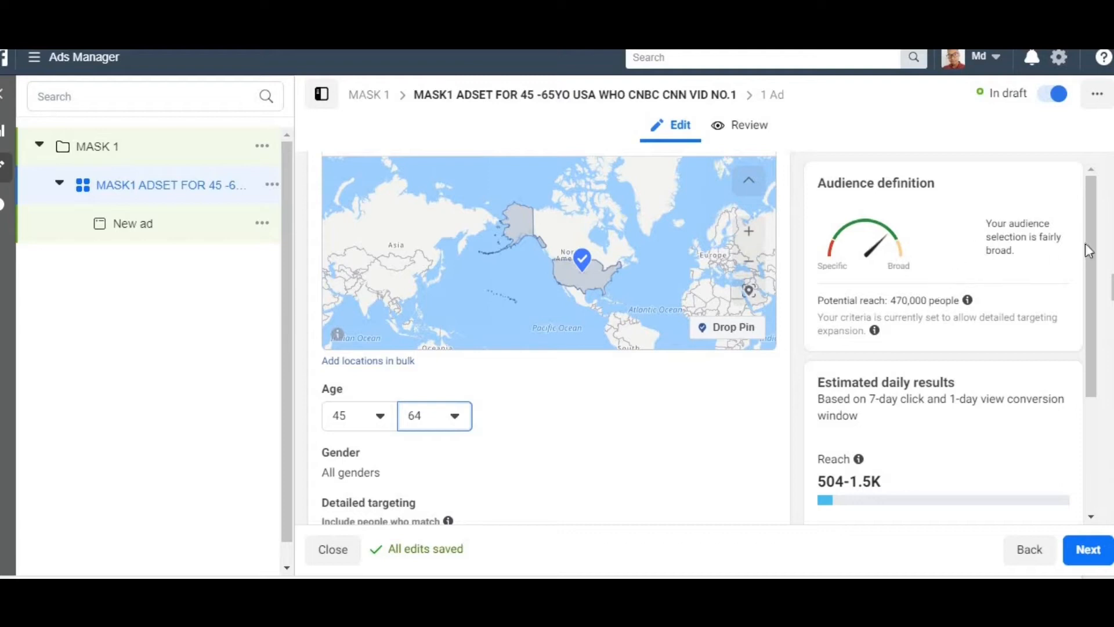
Open the audience's gender setting for editing and select All
scroll(1087, 246, "down", 1)
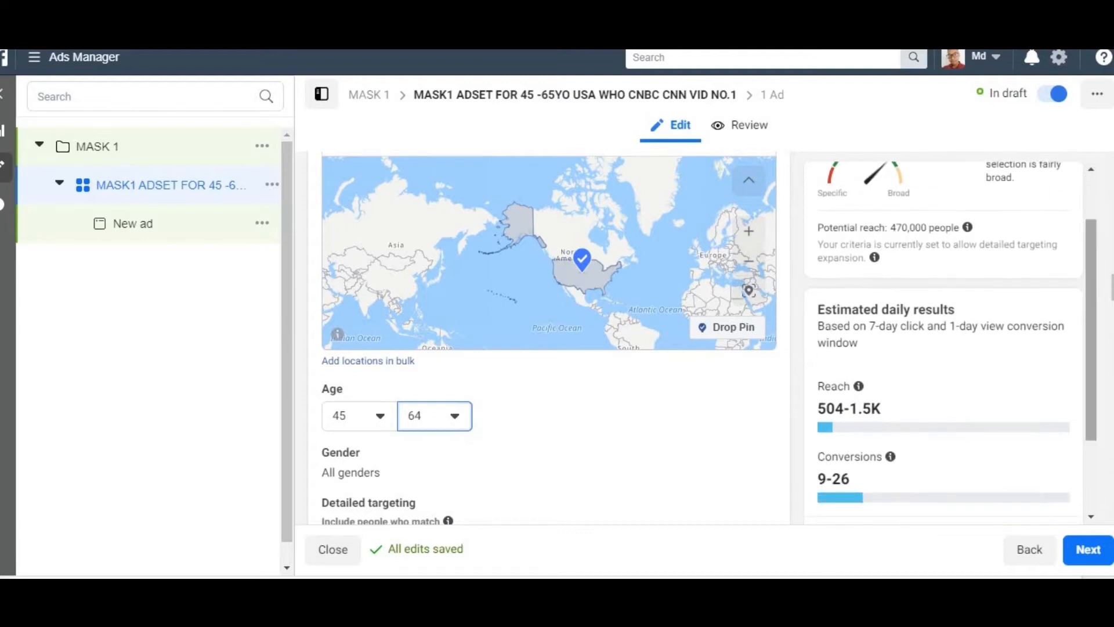
scroll(549, 336, "down", 5)
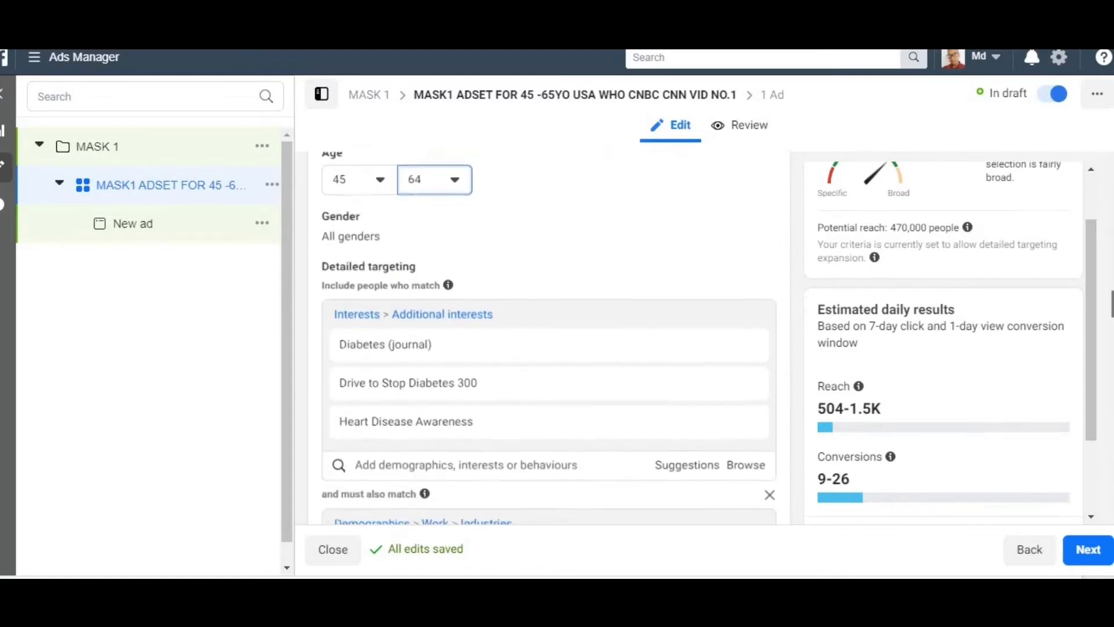
scroll(549, 337, "up", 1)
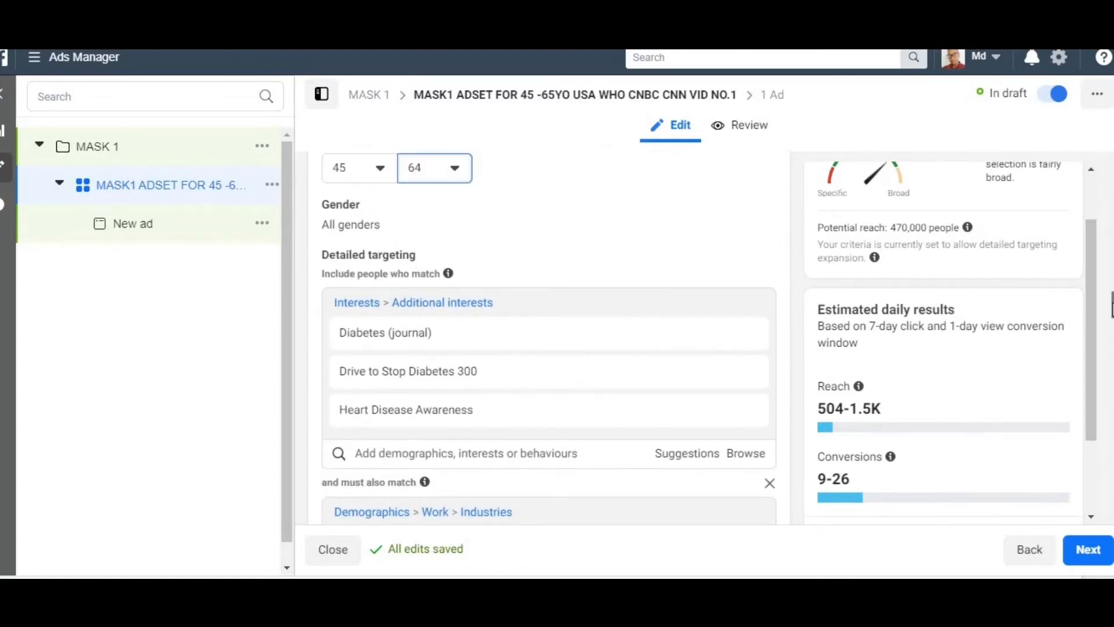
left_click(752, 208)
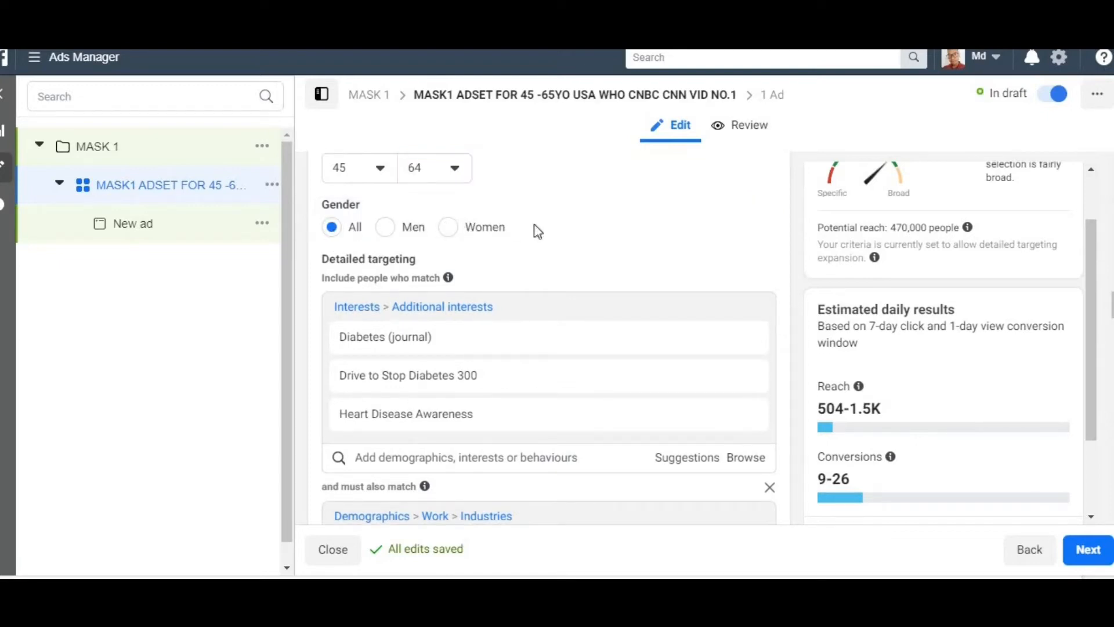
left_click(332, 227)
Examine the interests included in detailed targeting, with the details of Drive to Stop Diabetes 300 and Heart Disease Awareness
scroll(433, 181, "down", 2)
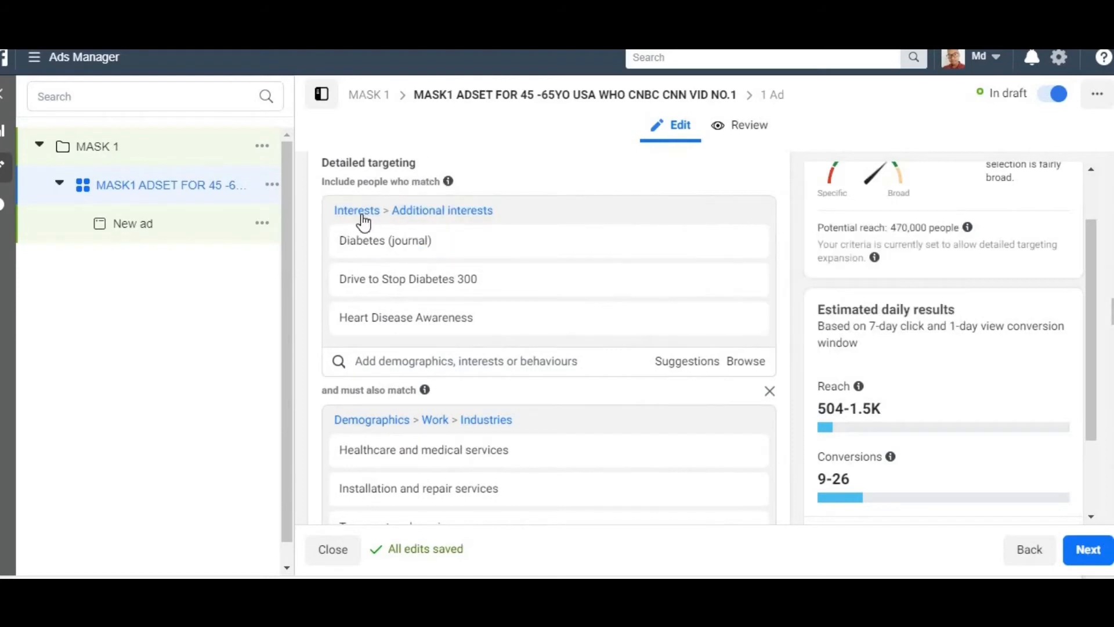
mouse_move(368, 254)
scroll(549, 337, "up", 10)
scroll(549, 337, "down", 3)
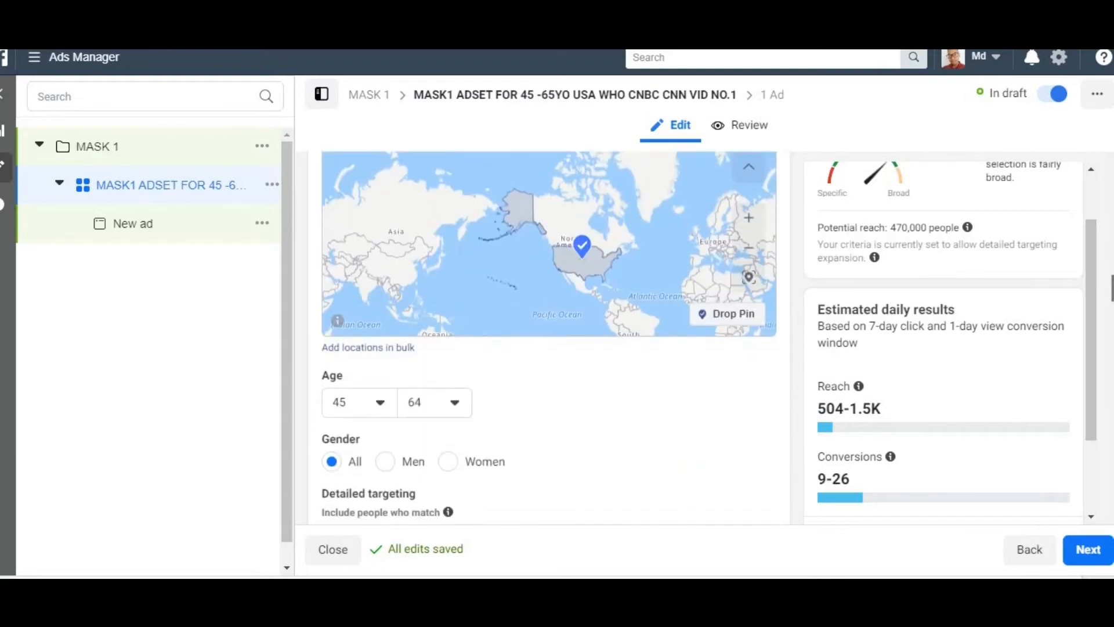
scroll(548, 338, "down", 1)
scroll(549, 337, "down", 2)
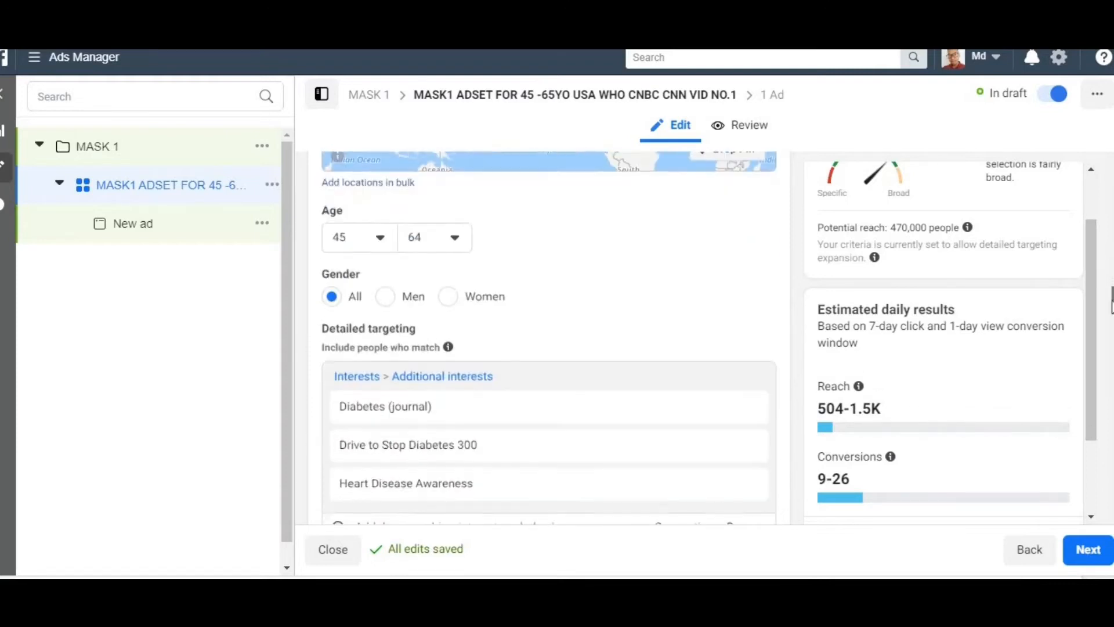
scroll(548, 337, "down", 2)
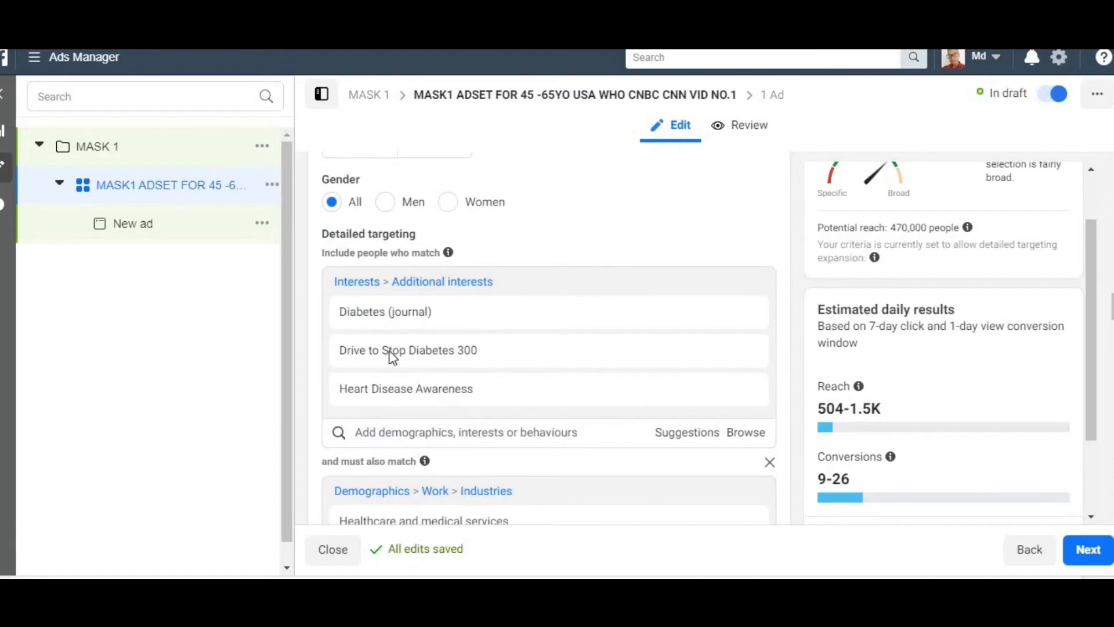
mouse_move(354, 359)
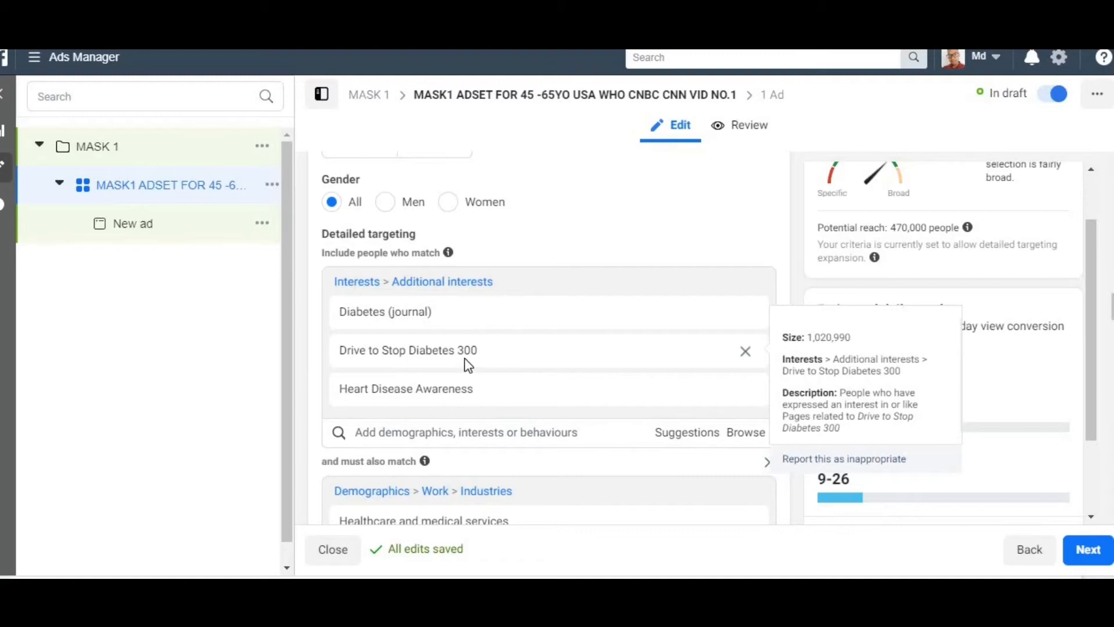
mouse_move(361, 405)
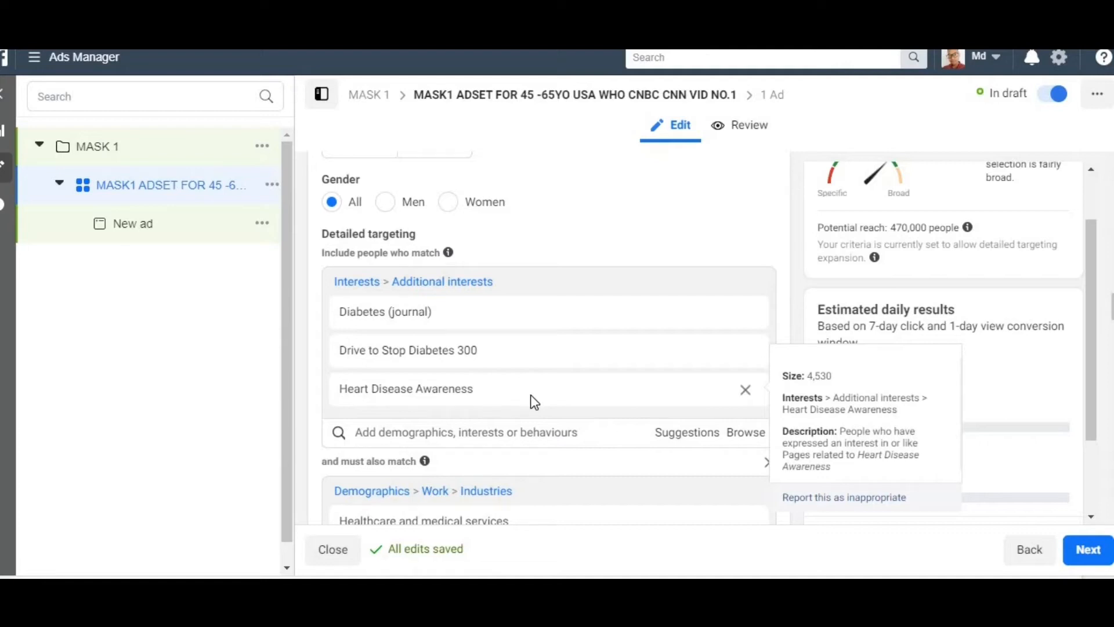
Remove every "and must also match" group from the detailed targeting and check the potential reach
scroll(530, 394, "down", 4)
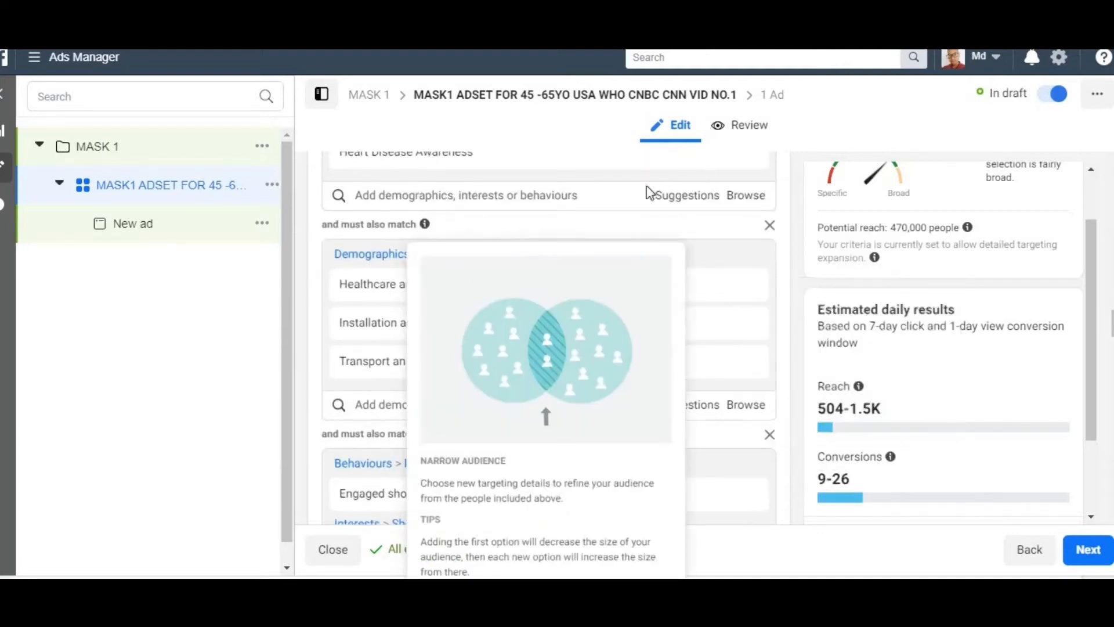
scroll(549, 336, "up", 2)
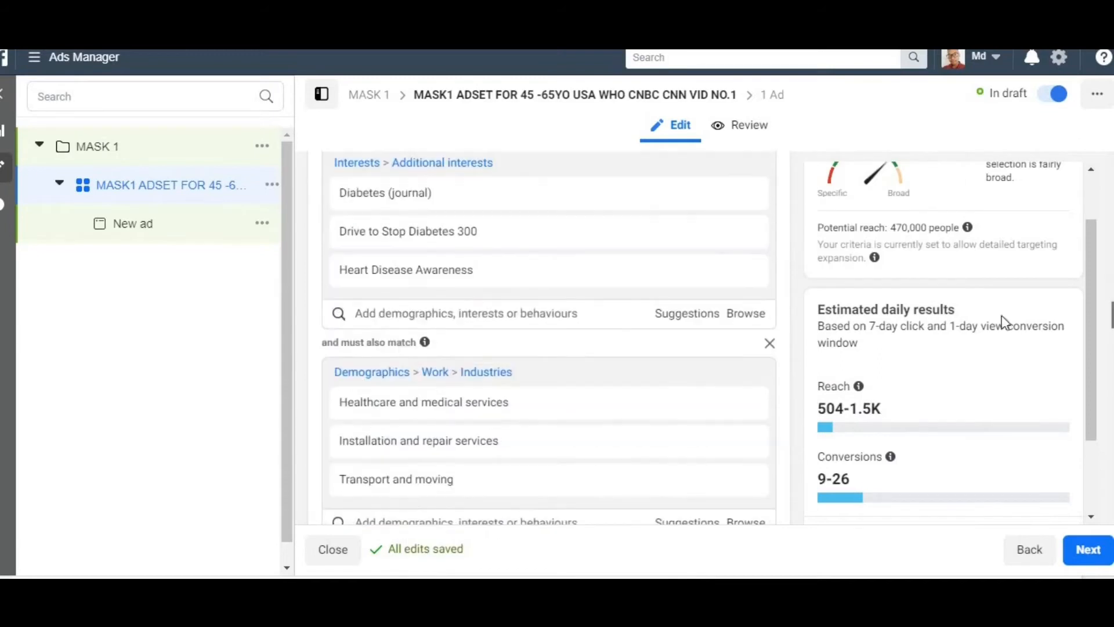
left_click(769, 344)
left_click(769, 345)
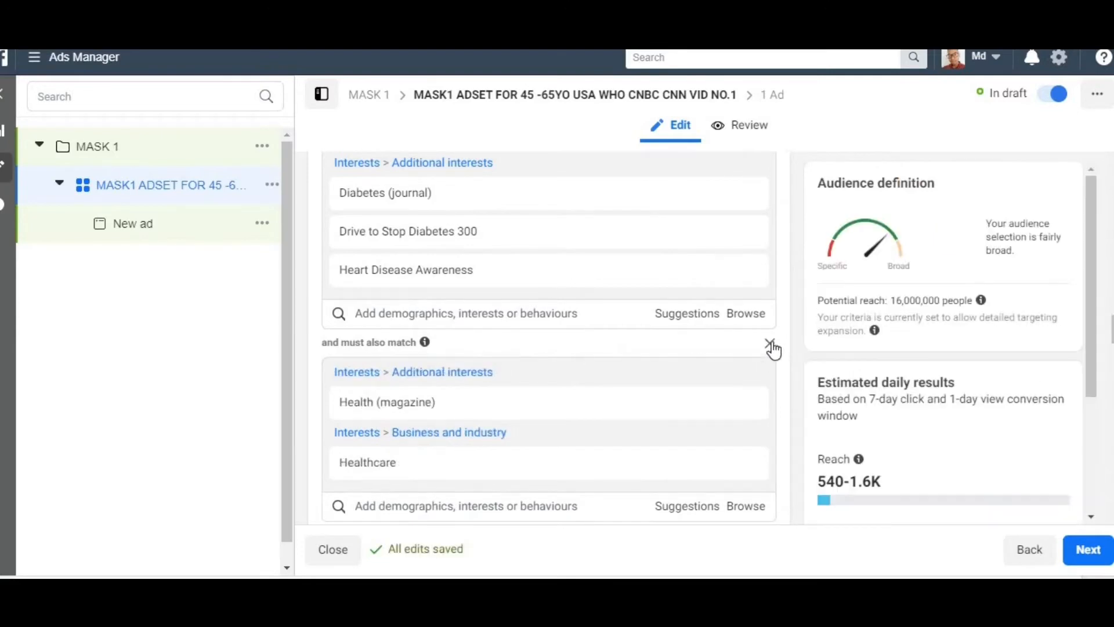
left_click(769, 345)
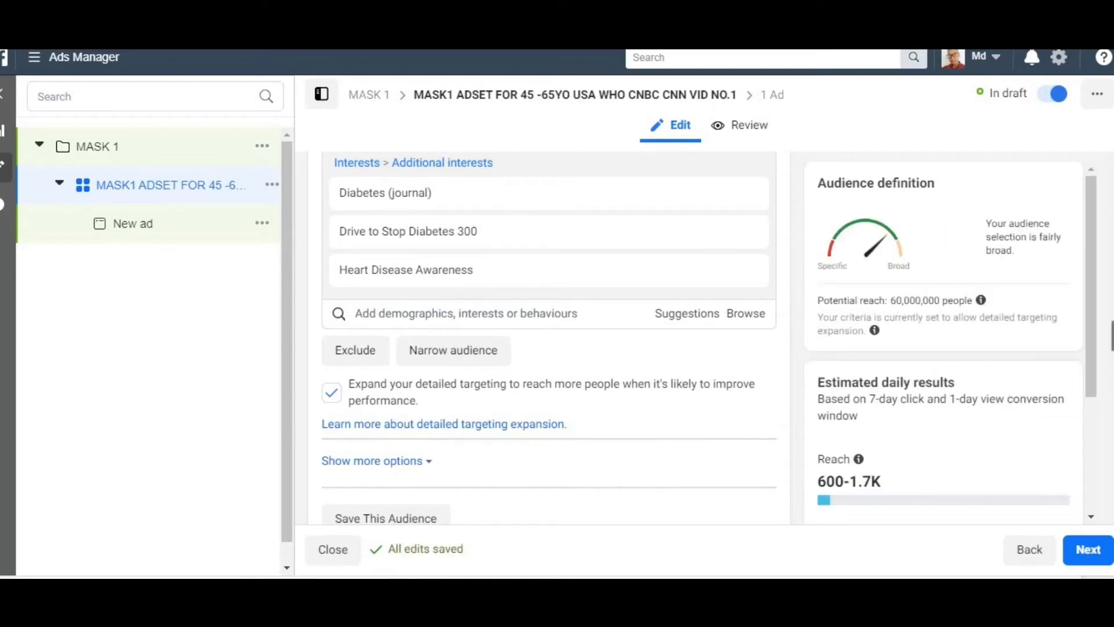
left_click_drag(891, 300, 940, 302)
Add an "and must also match" group and include the Cleaning and maintenance services industry in the main detailed targeting, checking the estimated results
left_click(450, 350)
left_click(746, 313)
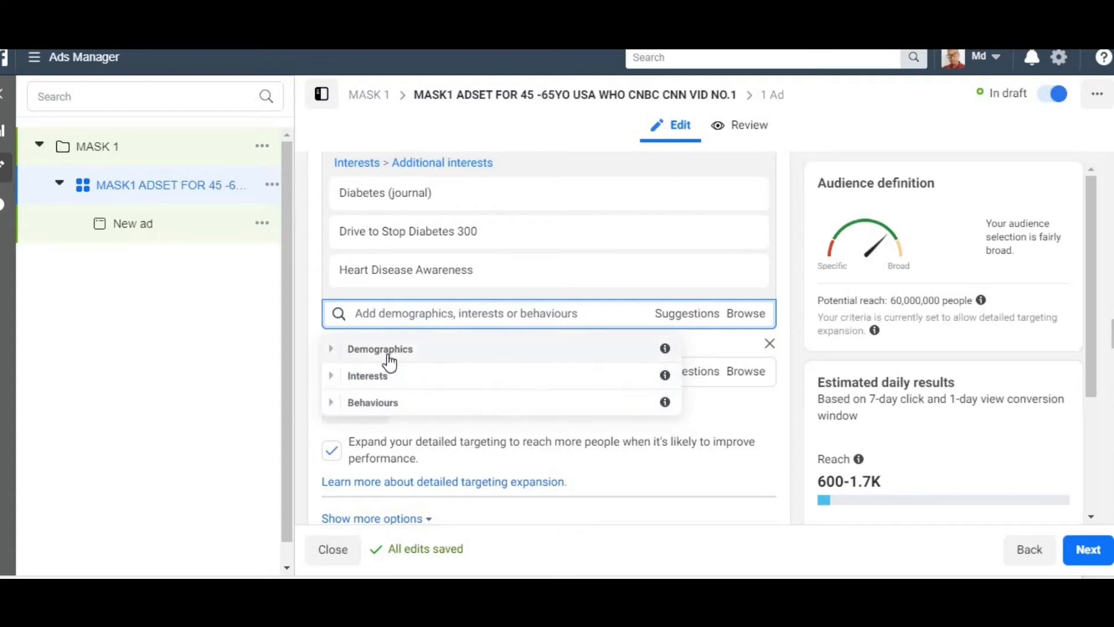
scroll(406, 337, "down", 1)
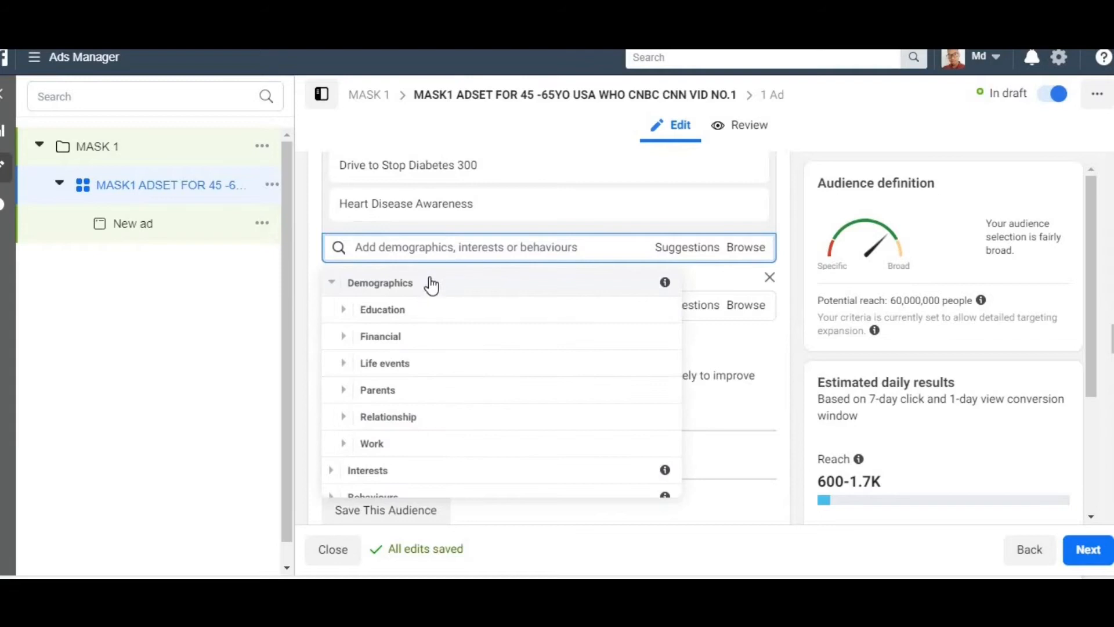
scroll(431, 285, "down", 3)
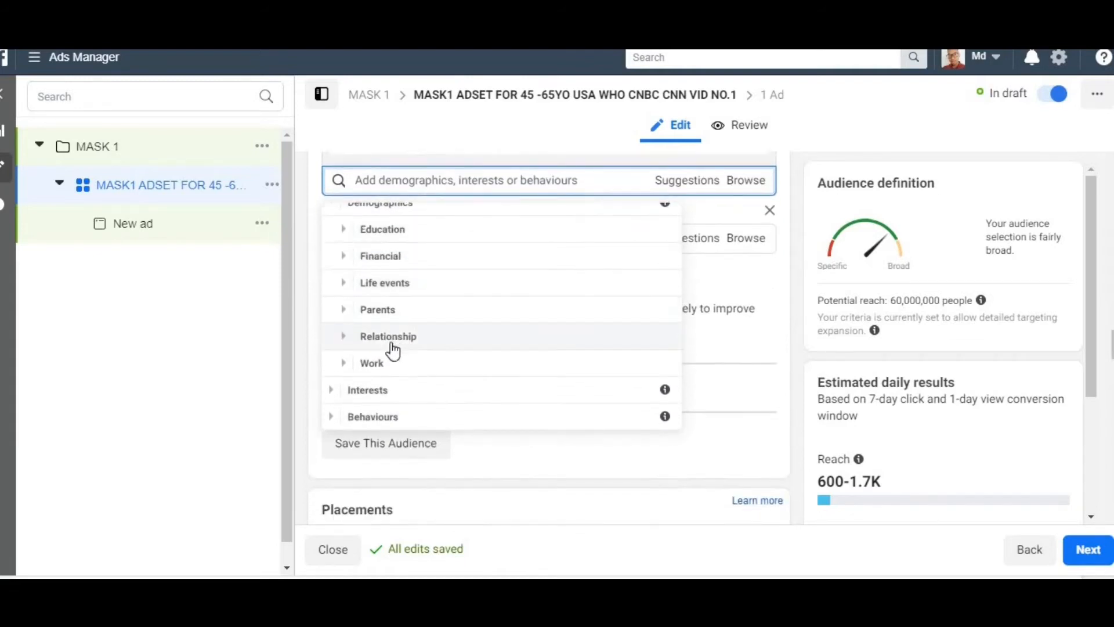
left_click(387, 368)
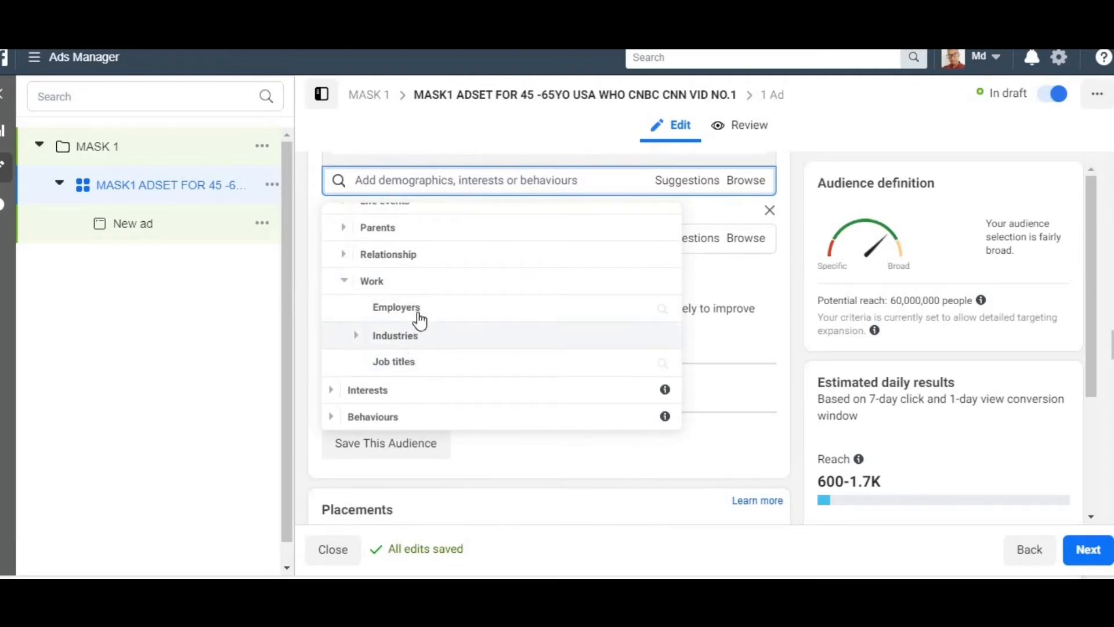
left_click(417, 338)
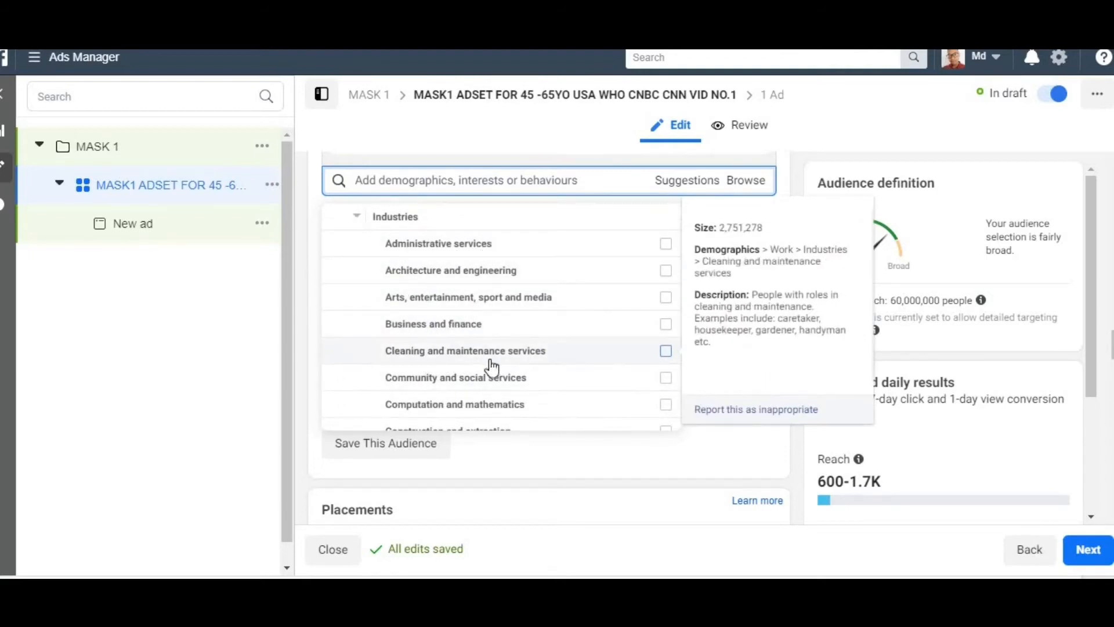
left_click(666, 353)
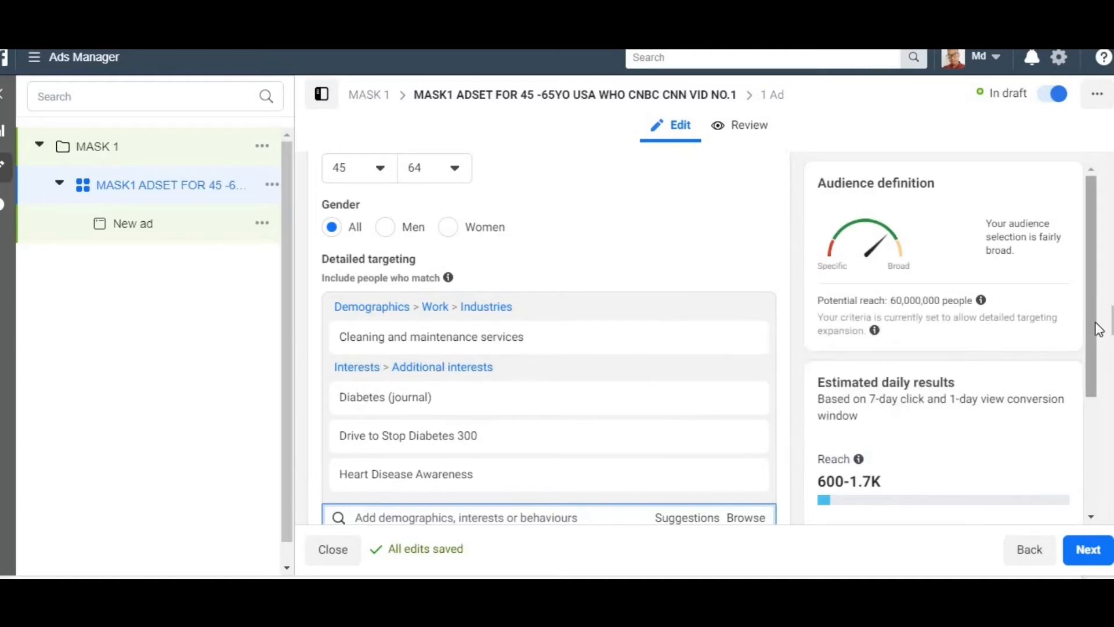
scroll(1099, 320, "down", 2)
mouse_move(973, 406)
scroll(973, 406, "down", 1)
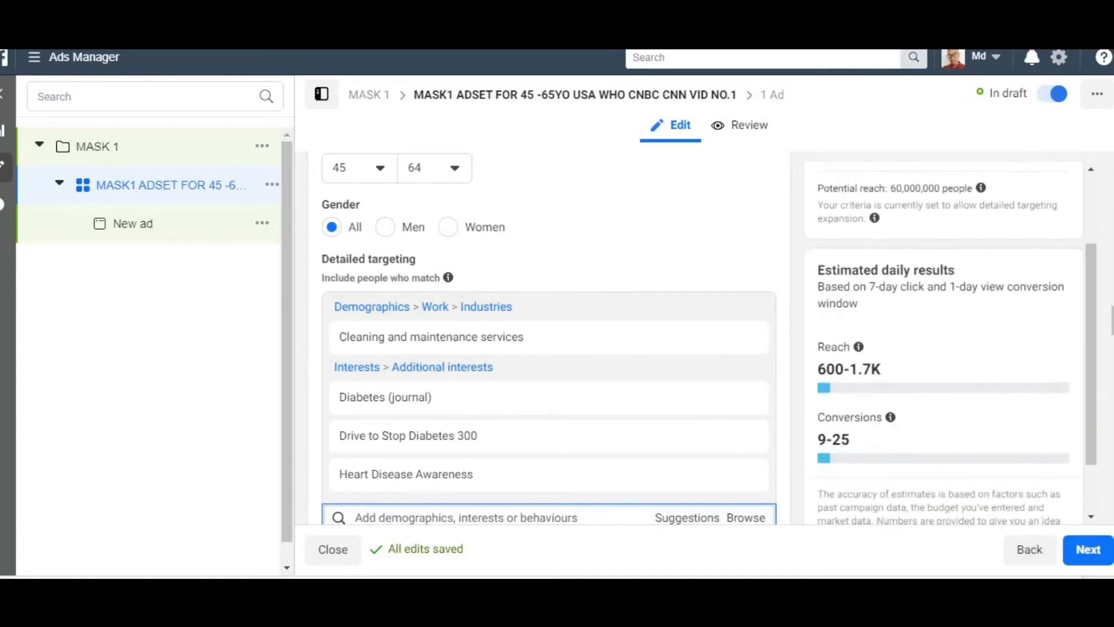
Add the Installation and repair services work industry to the main "Include people who match" group
mouse_move(1112, 320)
left_mouse_down()
mouse_move(1112, 356)
mouse_move(1113, 338)
left_mouse_up()
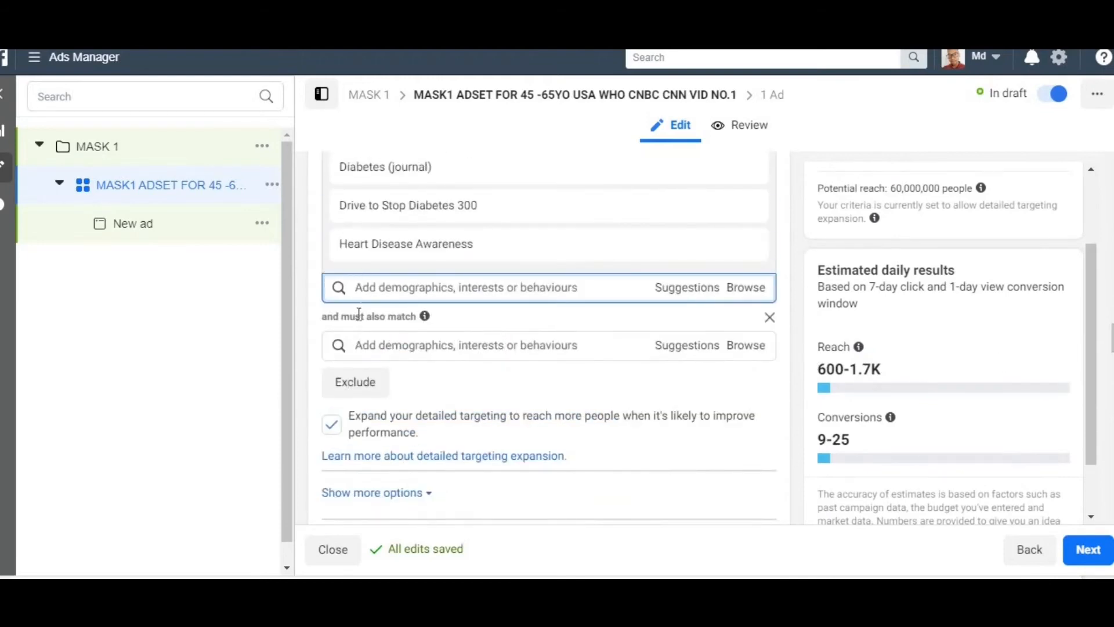
left_click(743, 293)
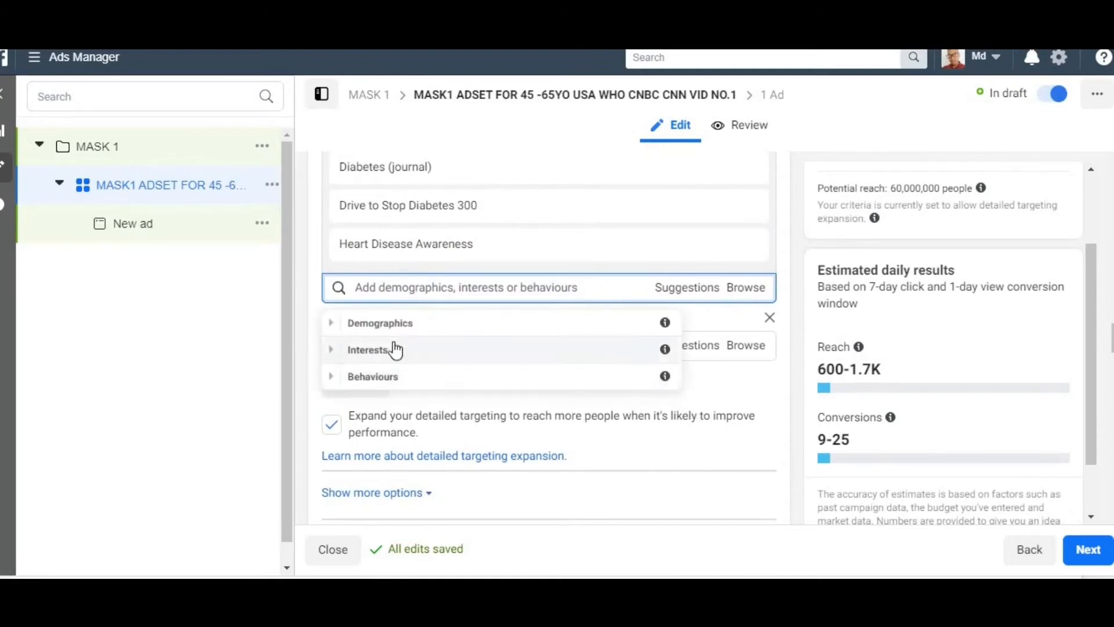
left_click(385, 324)
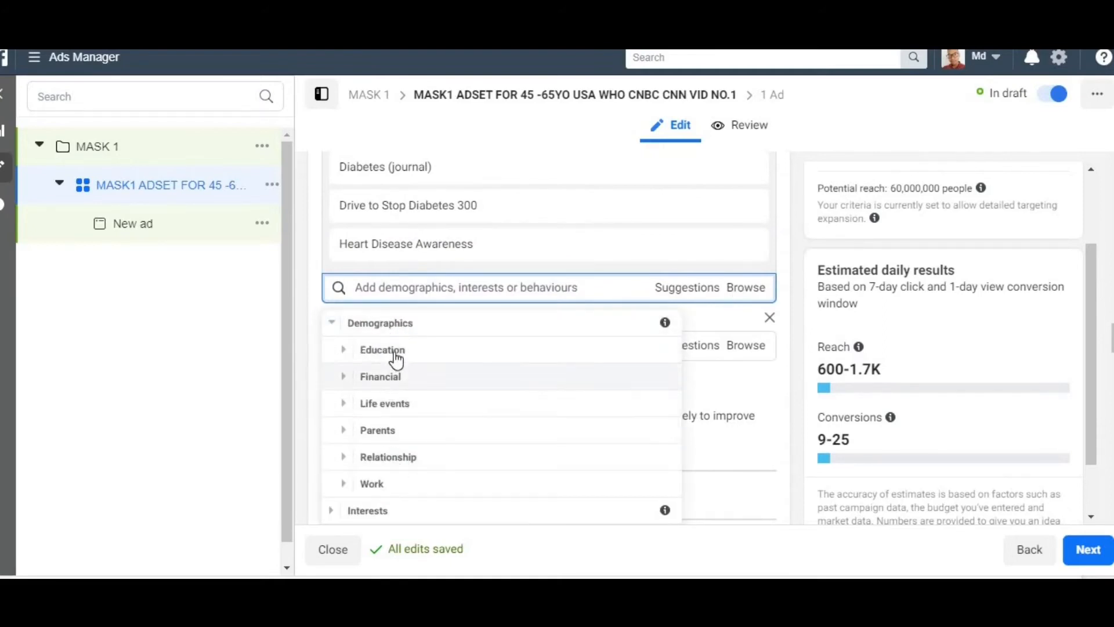
left_click(397, 379)
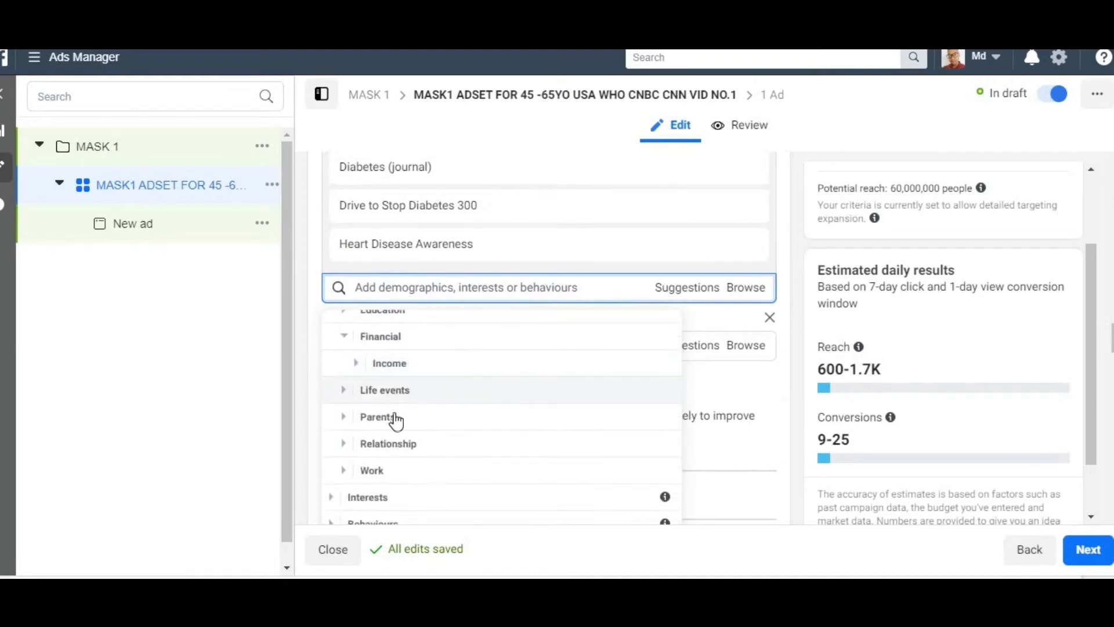
left_click(378, 474)
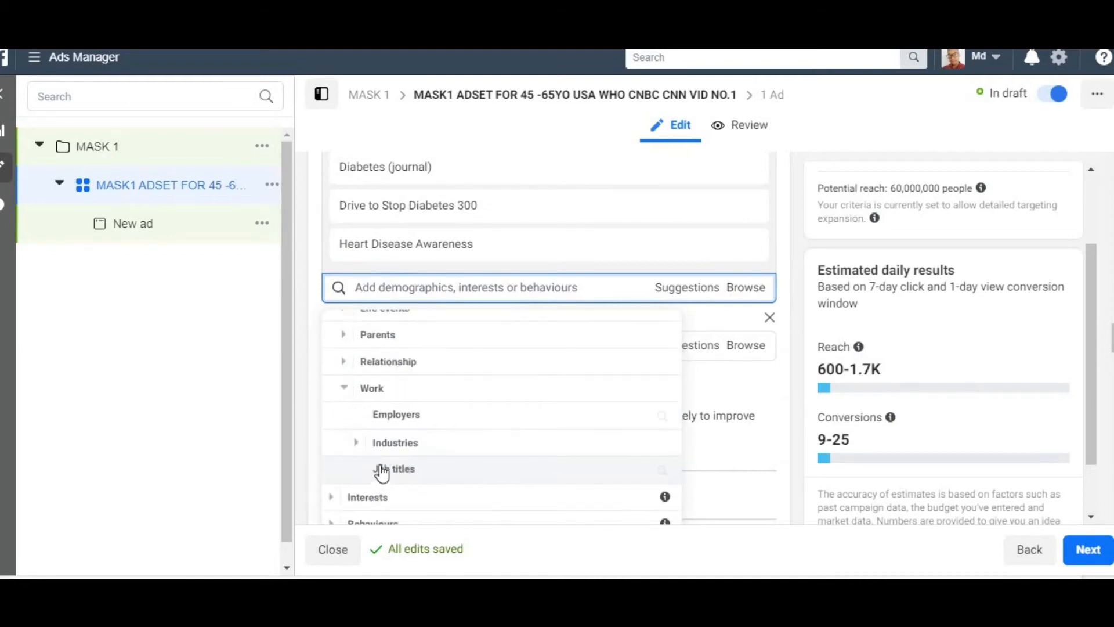
left_click(412, 450)
scroll(555, 439, "down", 3)
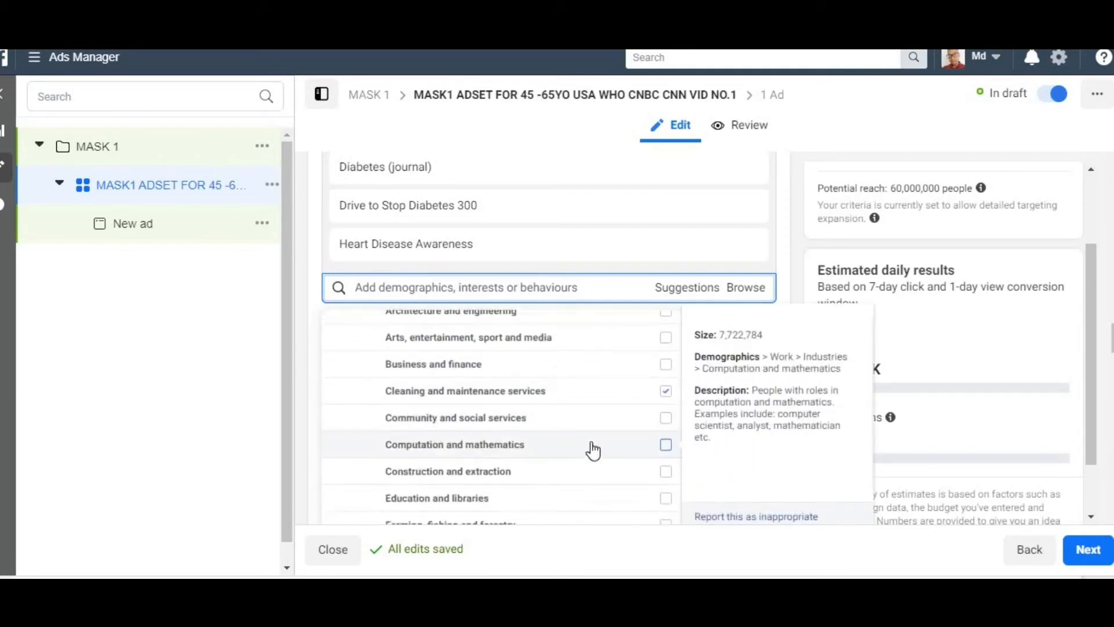
scroll(514, 393, "down", 1)
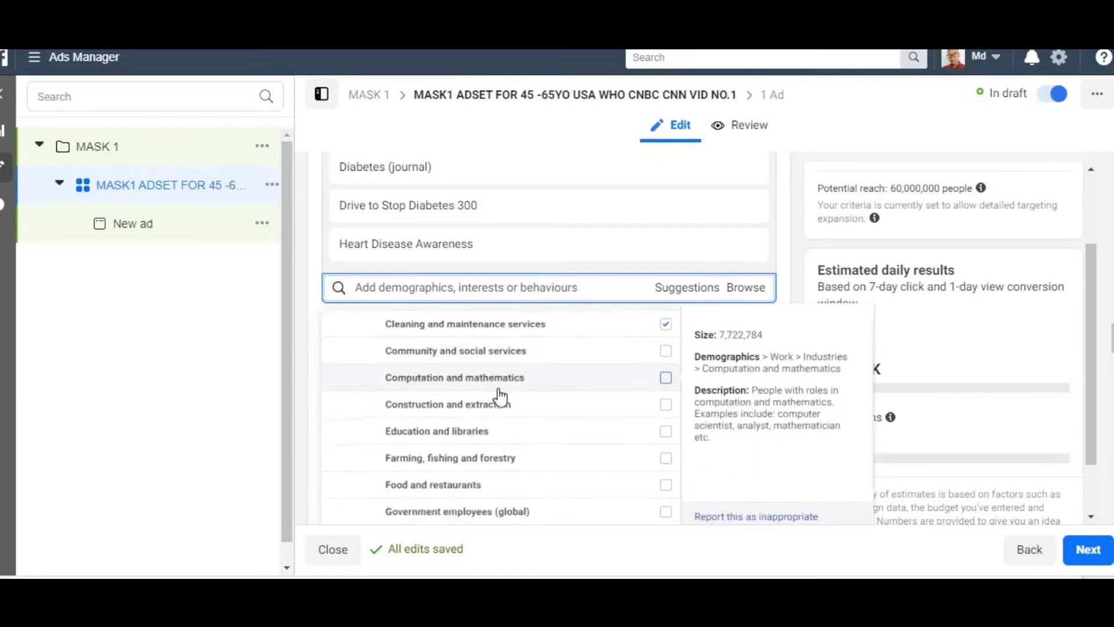
scroll(511, 494, "down", 3)
scroll(440, 500, "down", 2)
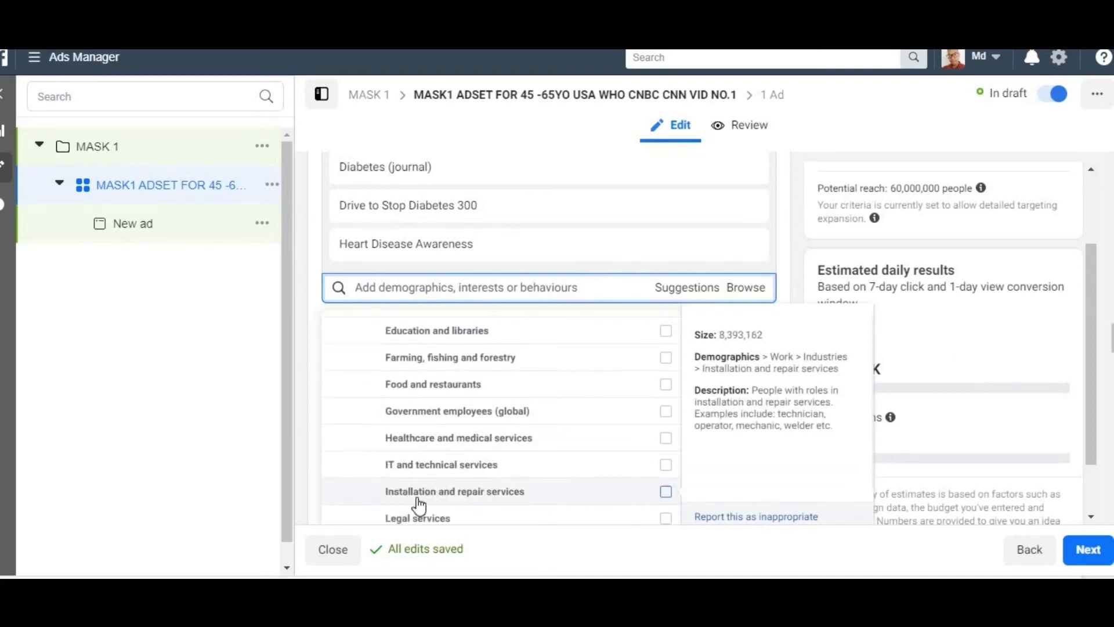
left_click(666, 458)
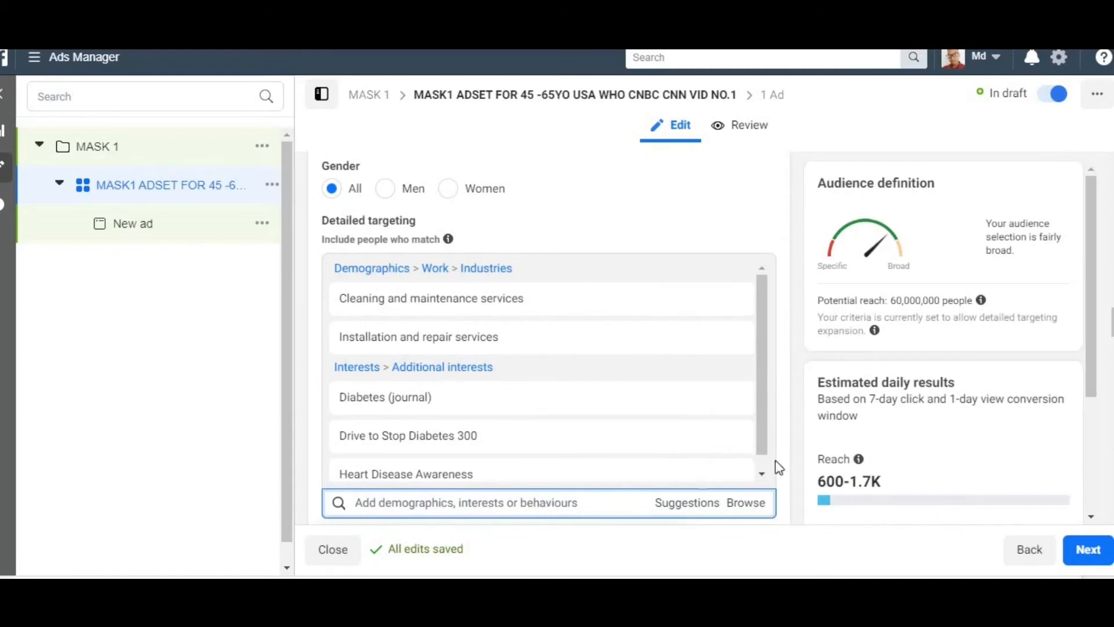
Add the Healthcare and medical services work industry to the "and must also match" group
left_click_drag(1112, 322, 1112, 343)
left_click(477, 348)
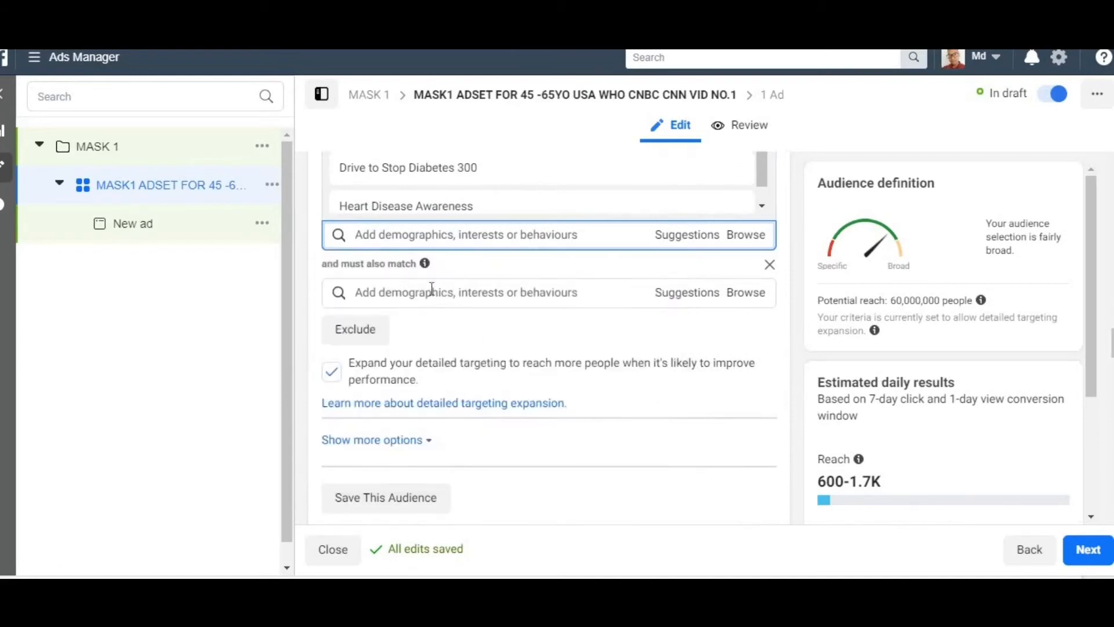
left_click(736, 296)
left_click(420, 331)
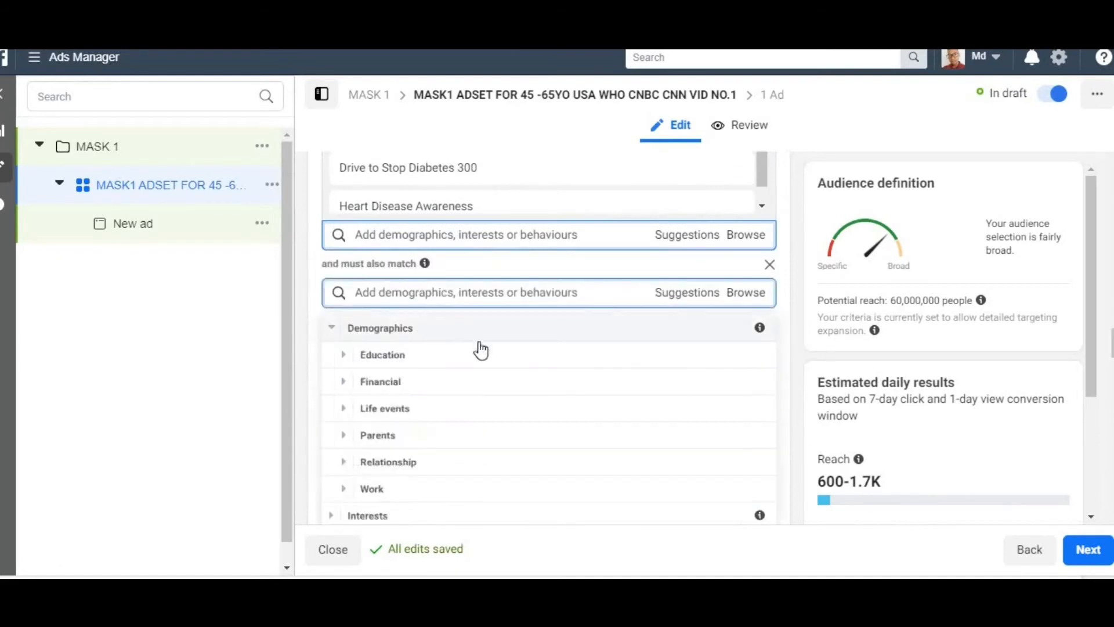
left_click(392, 488)
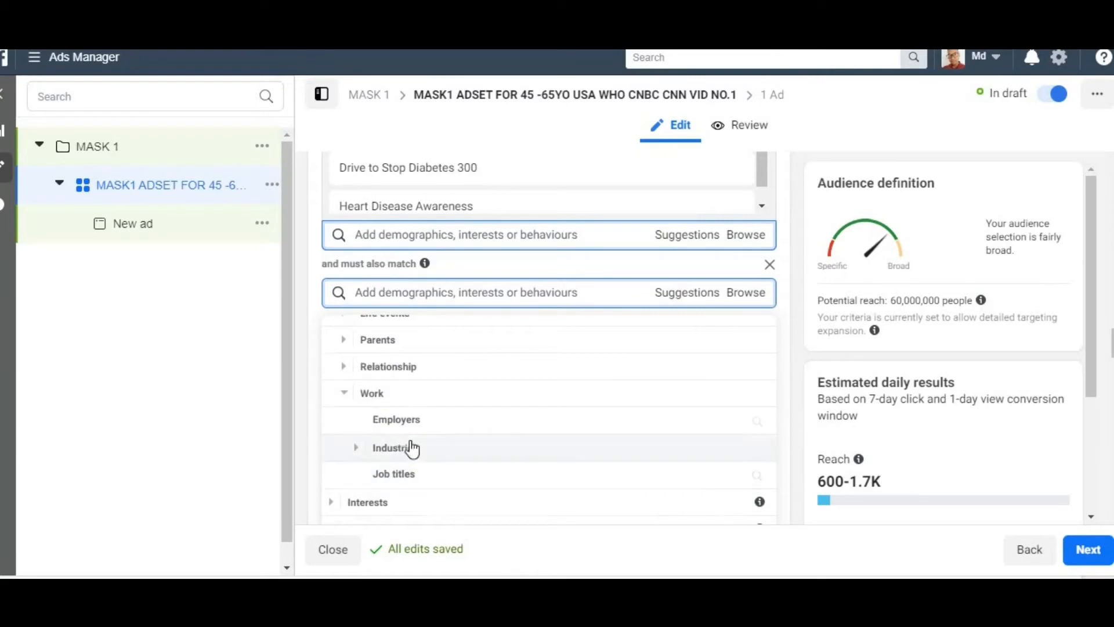
left_click(415, 447)
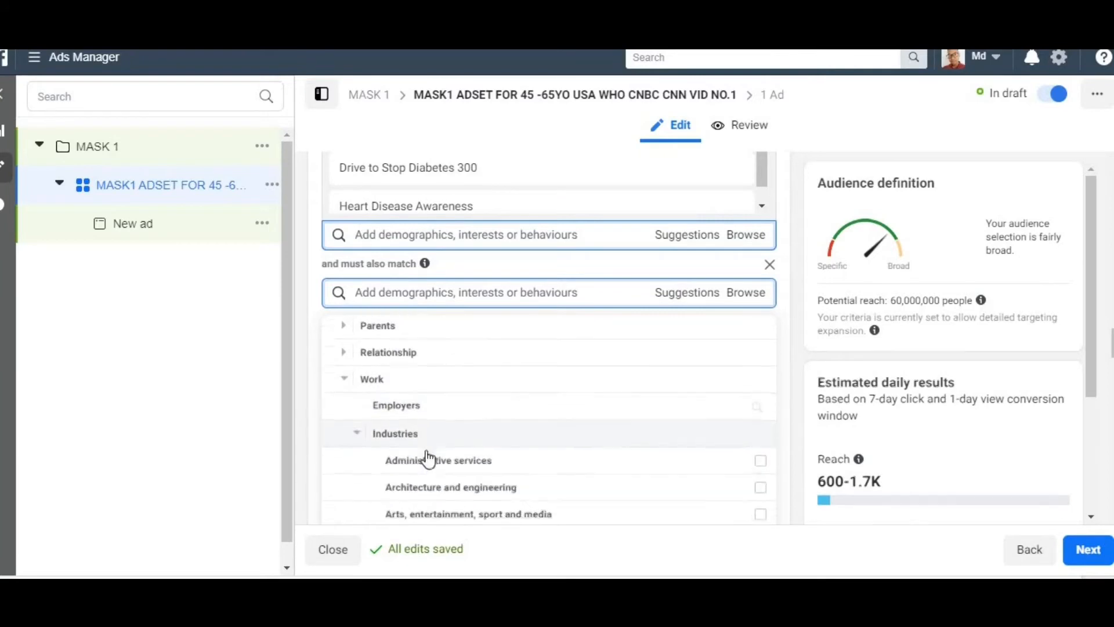
scroll(485, 456, "down", 5)
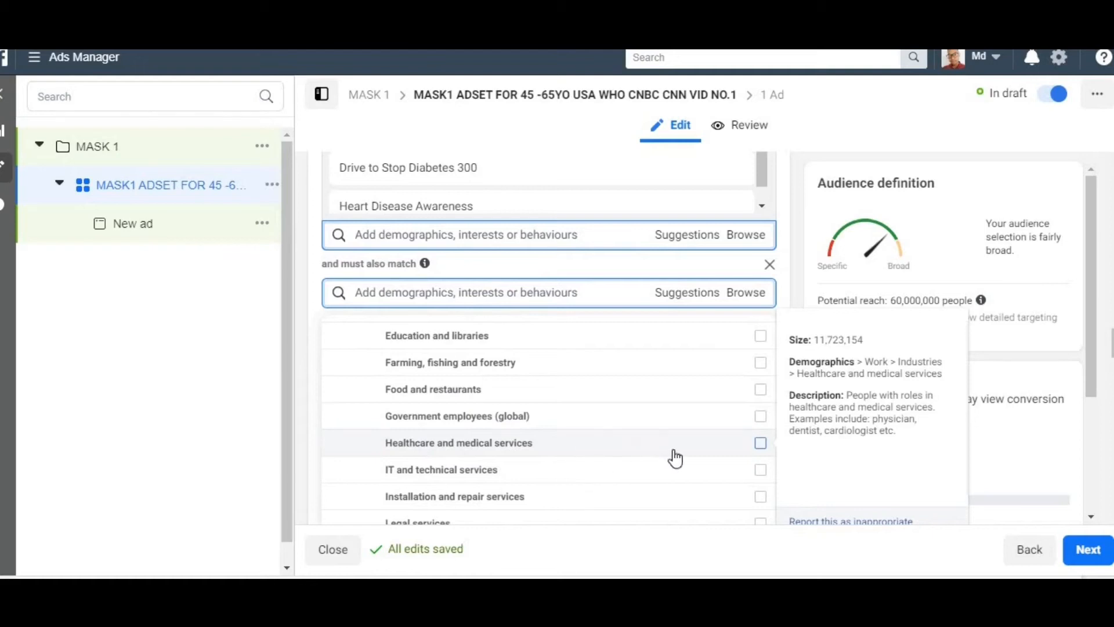
scroll(706, 455, "down", 1)
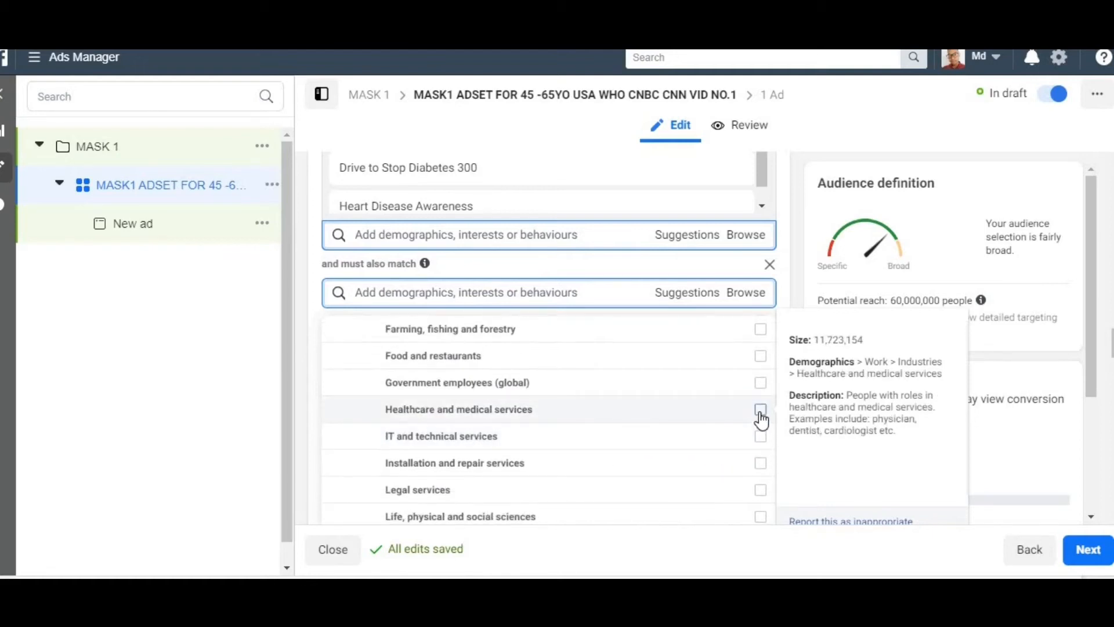
left_click(760, 422)
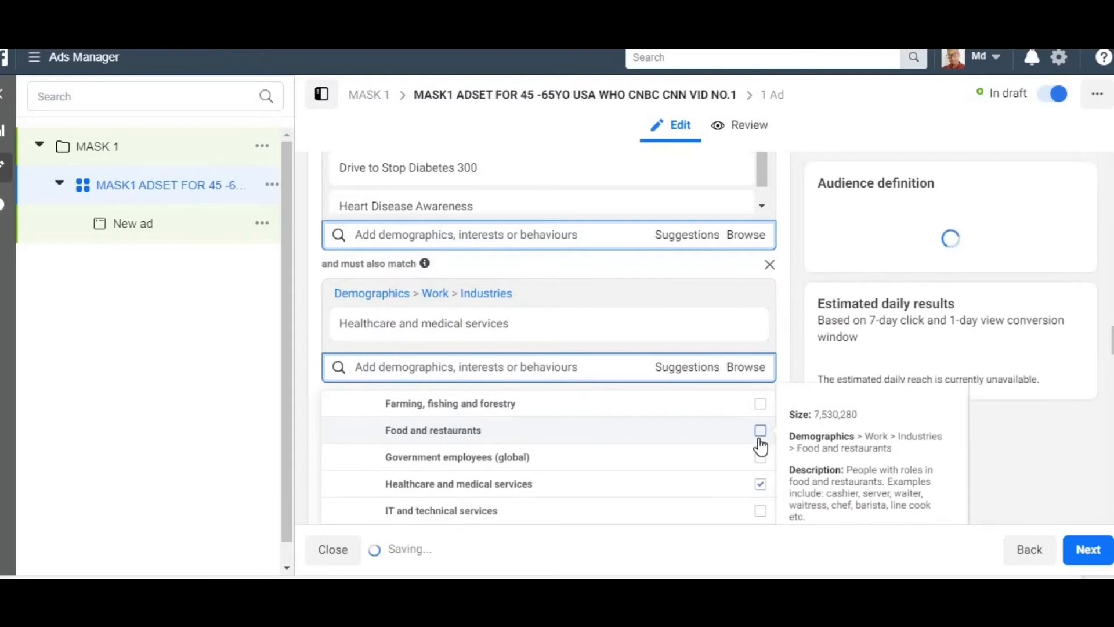
Add the Transport and moving industry to the "and must also match" group and close the category list
scroll(759, 474, "down", 2)
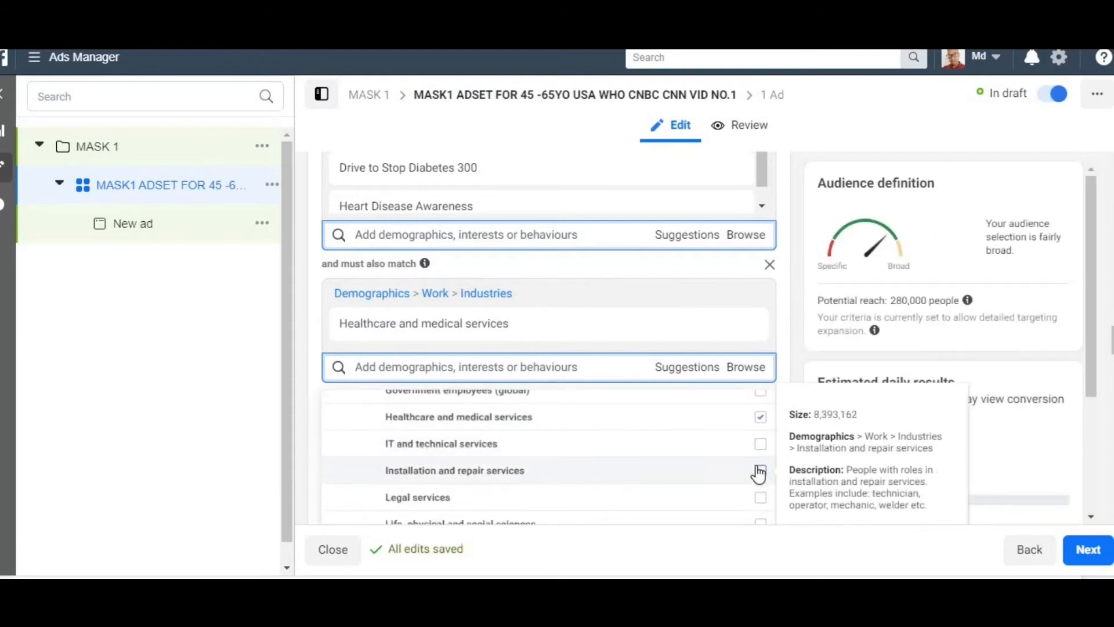
scroll(759, 474, "down", 3)
scroll(759, 474, "down", 3)
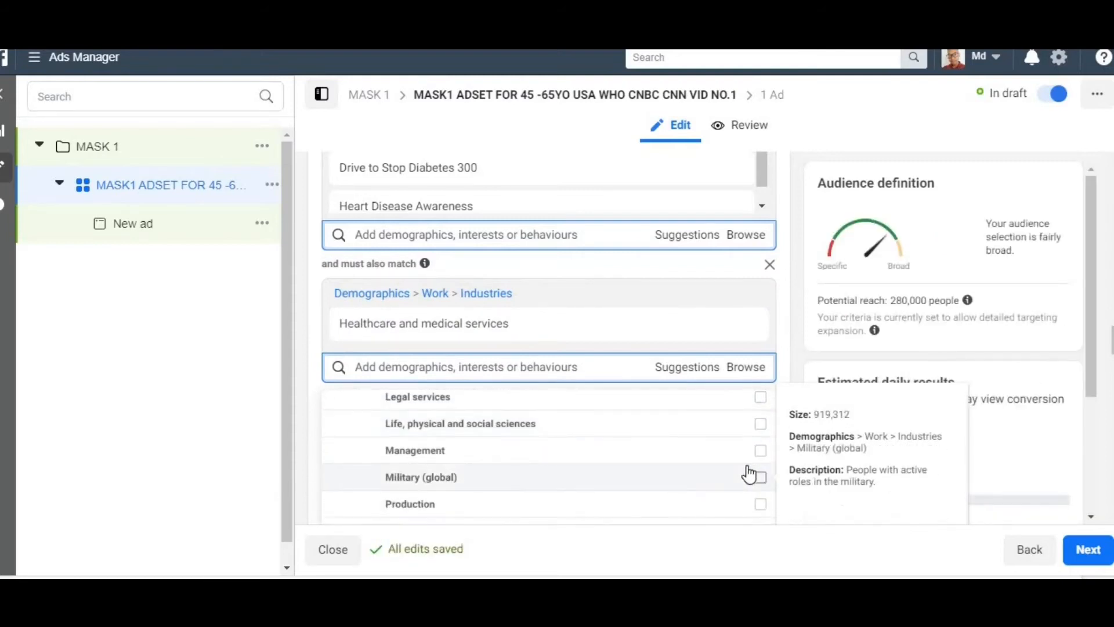
scroll(749, 471, "down", 3)
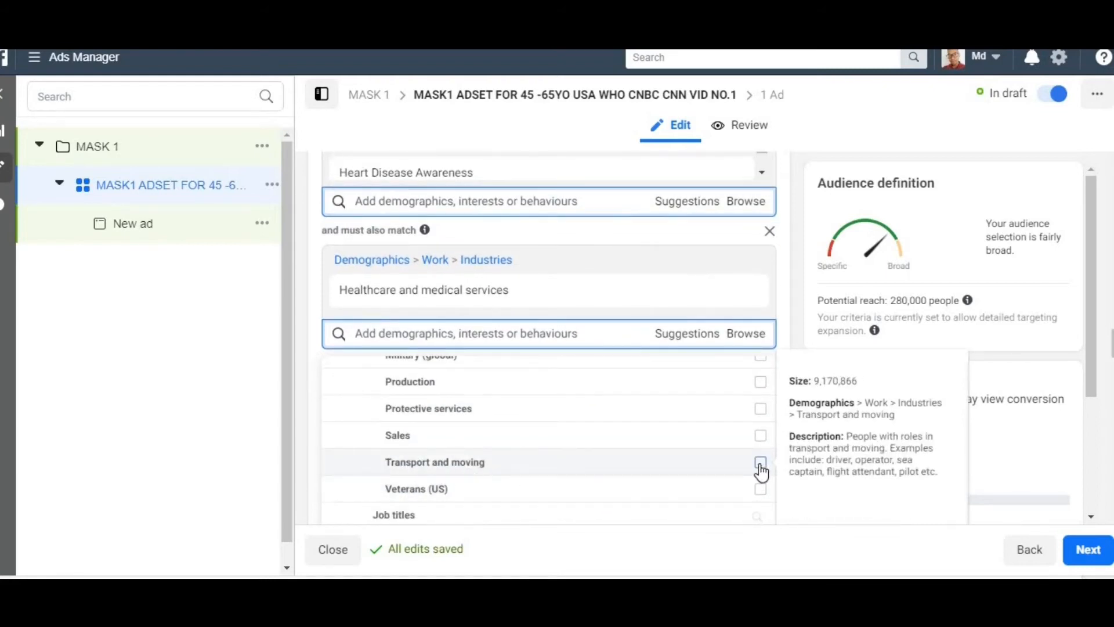
left_click(760, 462)
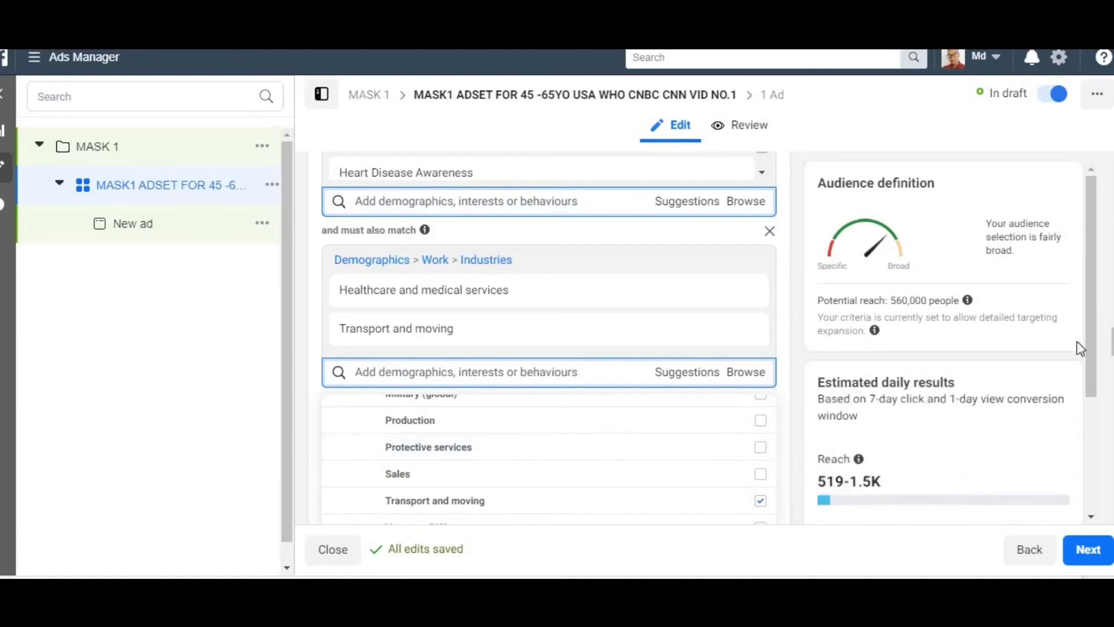
scroll(548, 330, "down", 4)
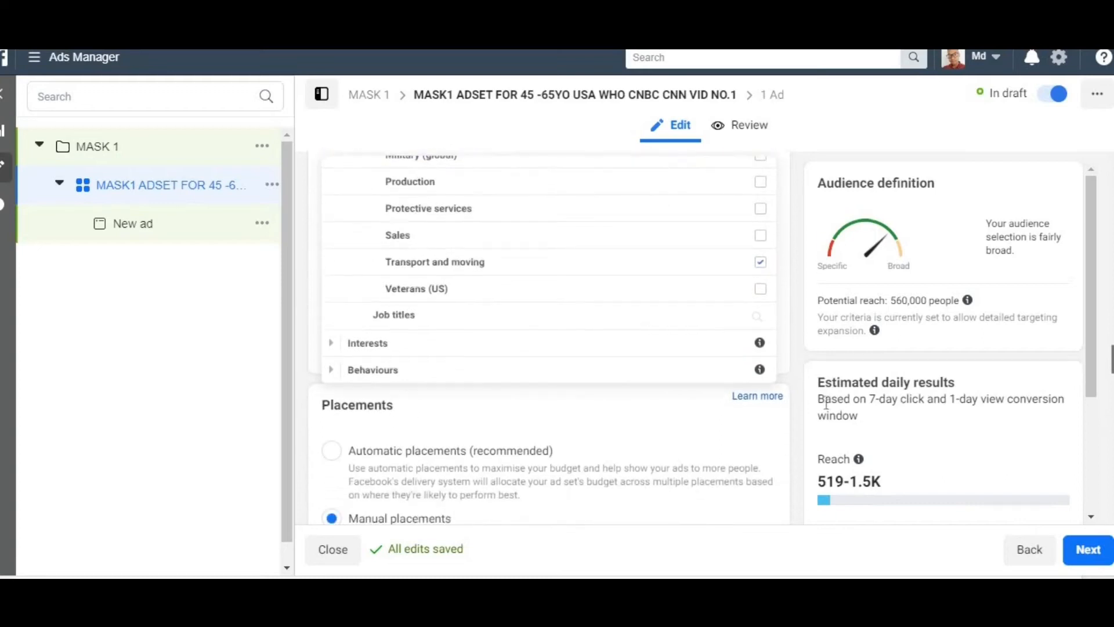
left_click(554, 390)
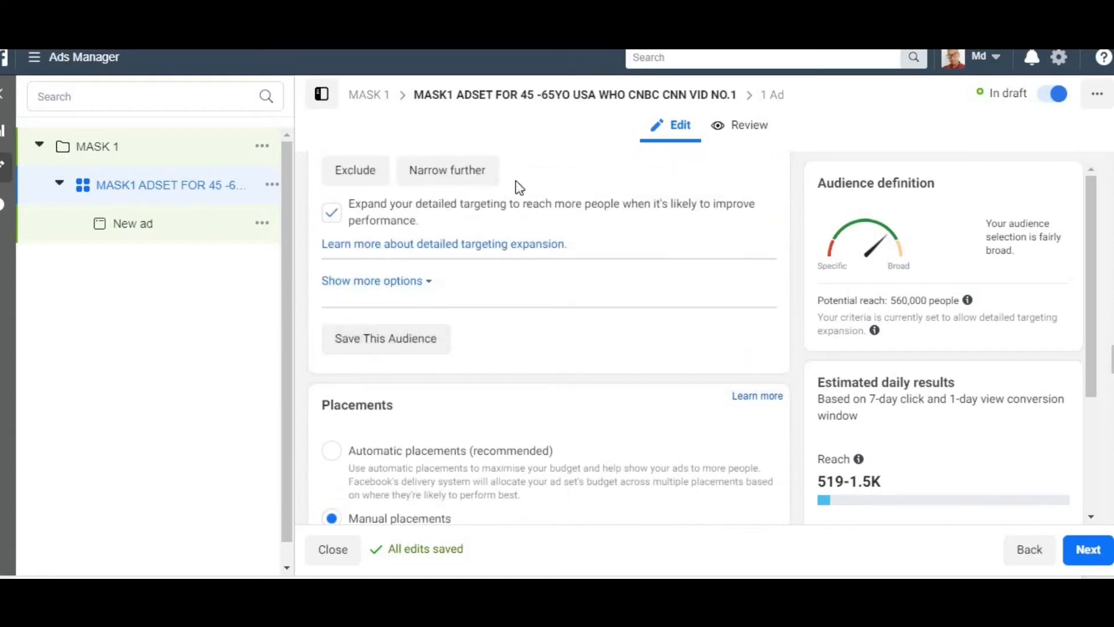
Add another "and must also match" group, and include the Online shopping interest in the group containing Healthcare and medical services
scroll(477, 408, "up", 3)
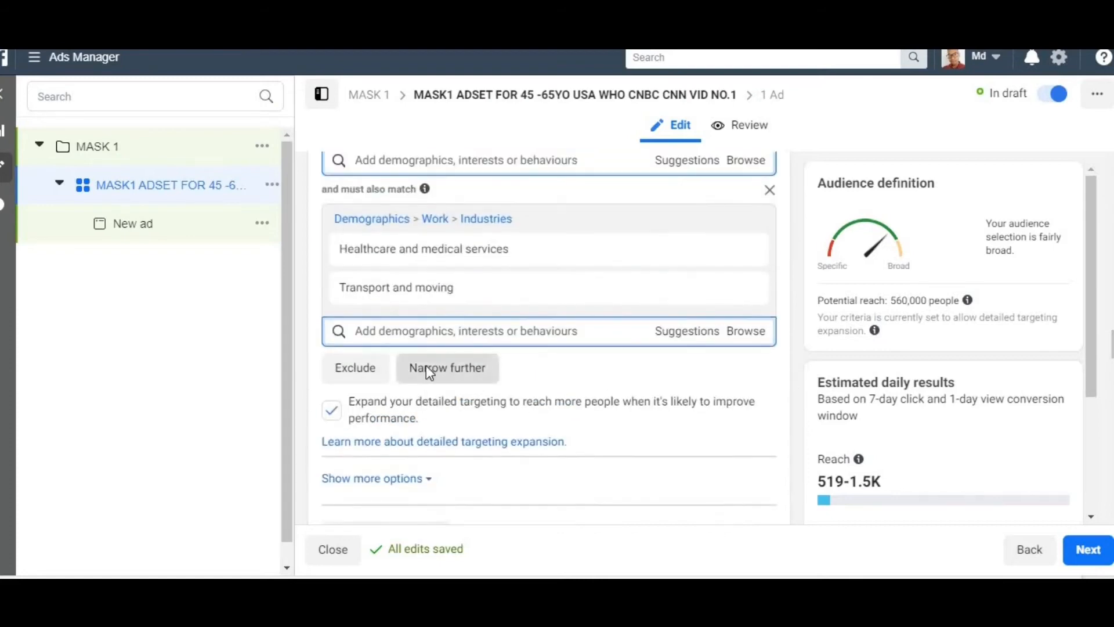
left_click(428, 368)
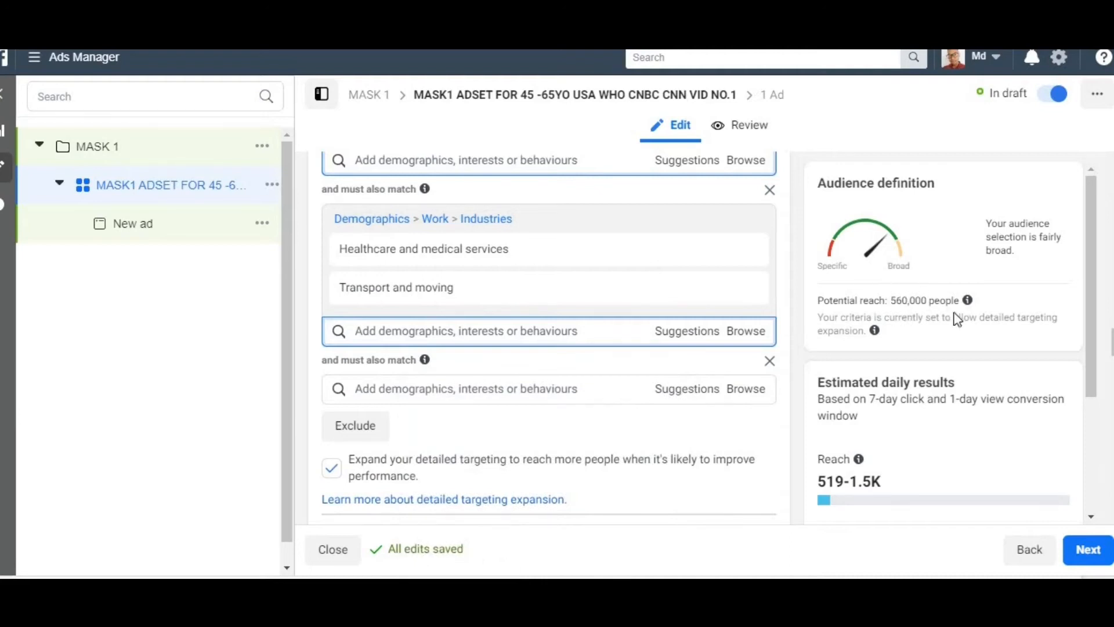
left_click(752, 332)
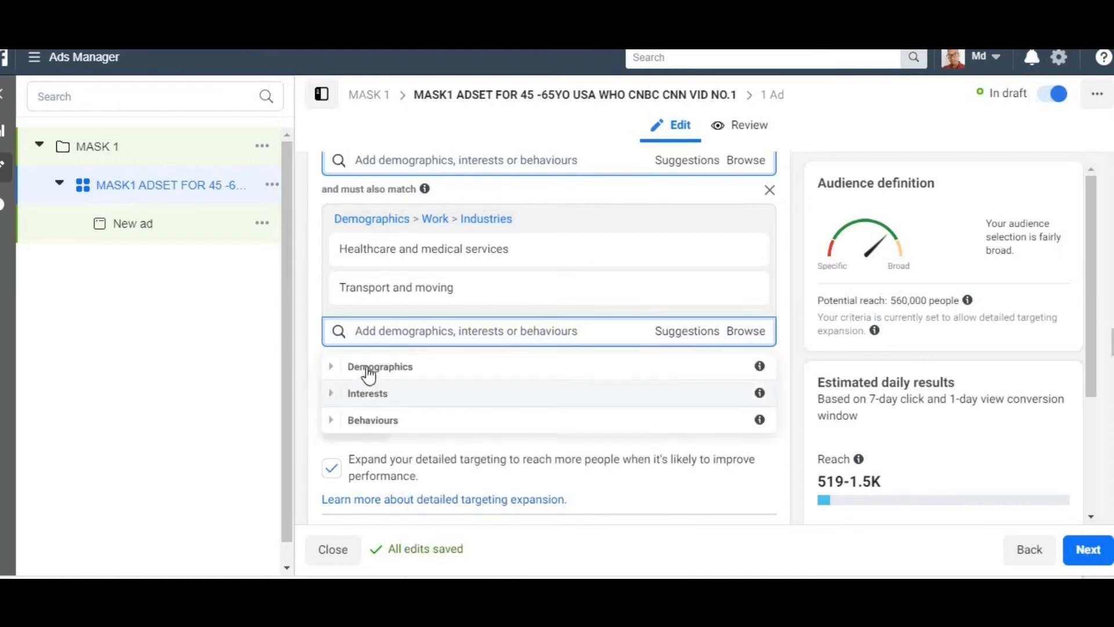
left_click(368, 394)
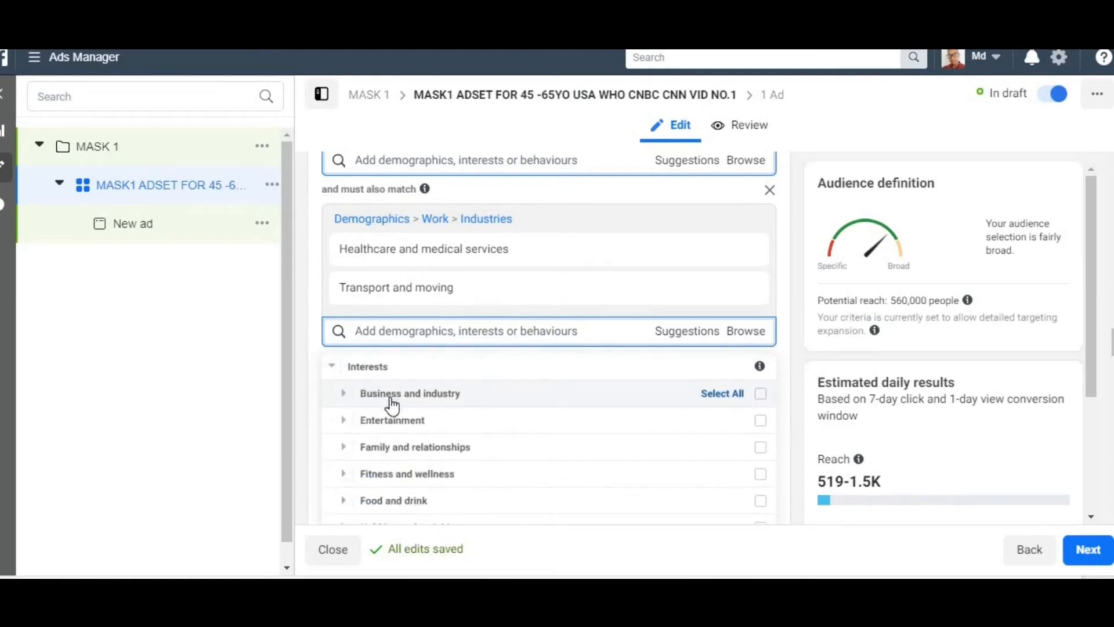
scroll(413, 428, "down", 1)
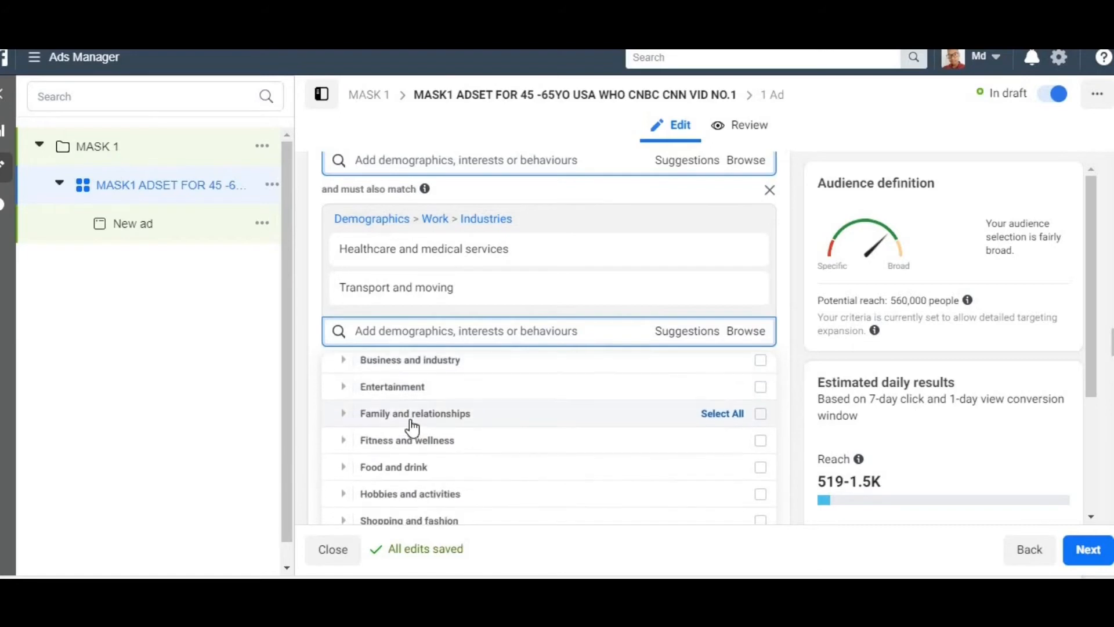
scroll(404, 432, "down", 1)
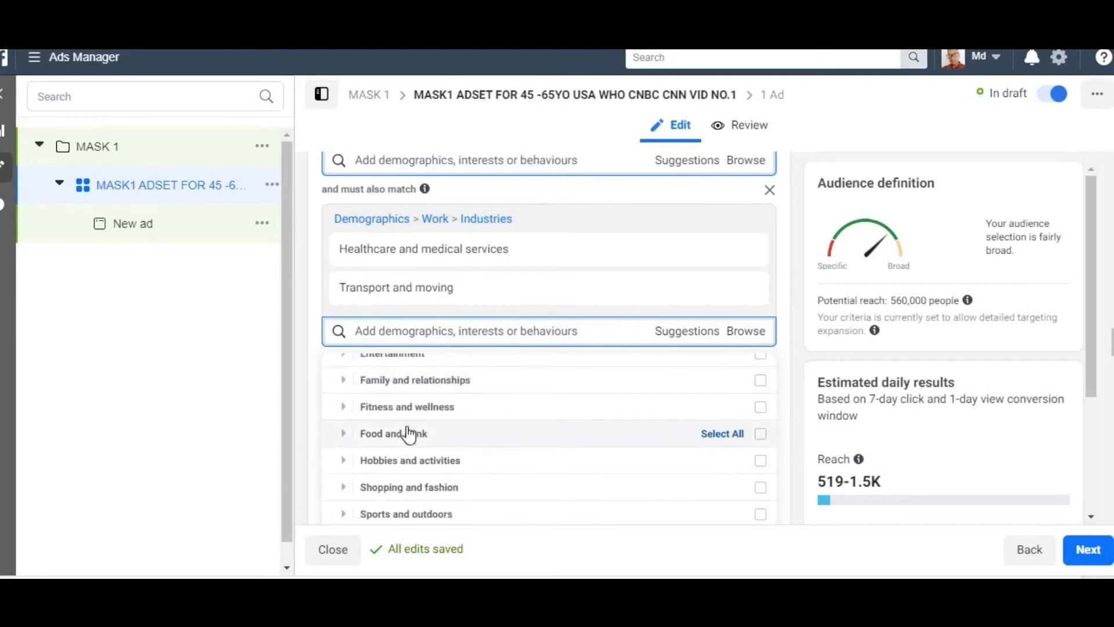
scroll(413, 428, "down", 1)
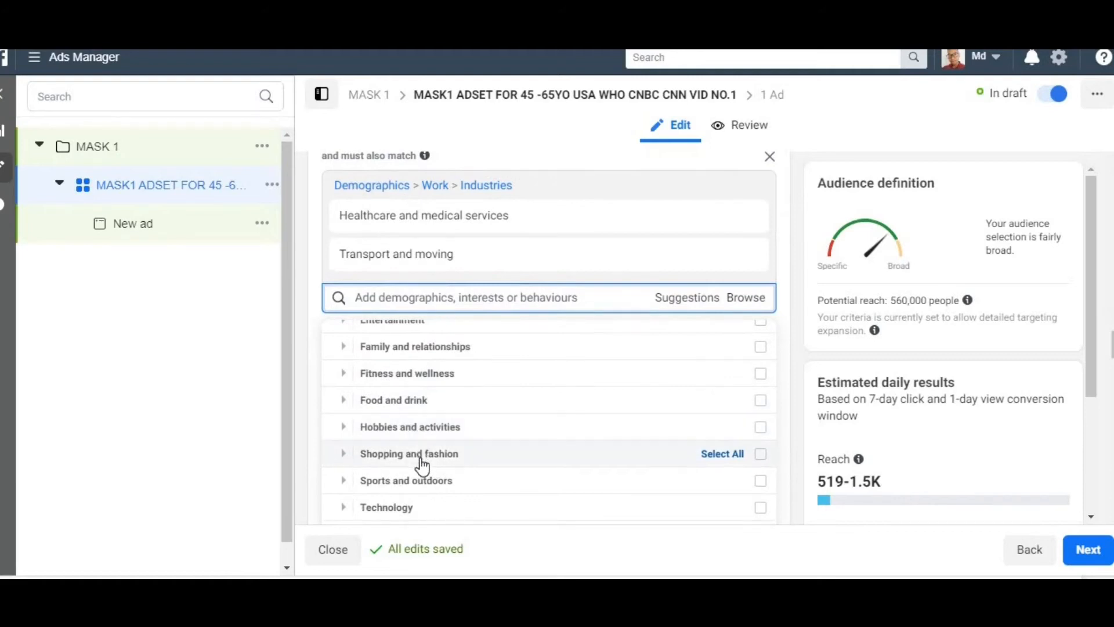
left_click(422, 465)
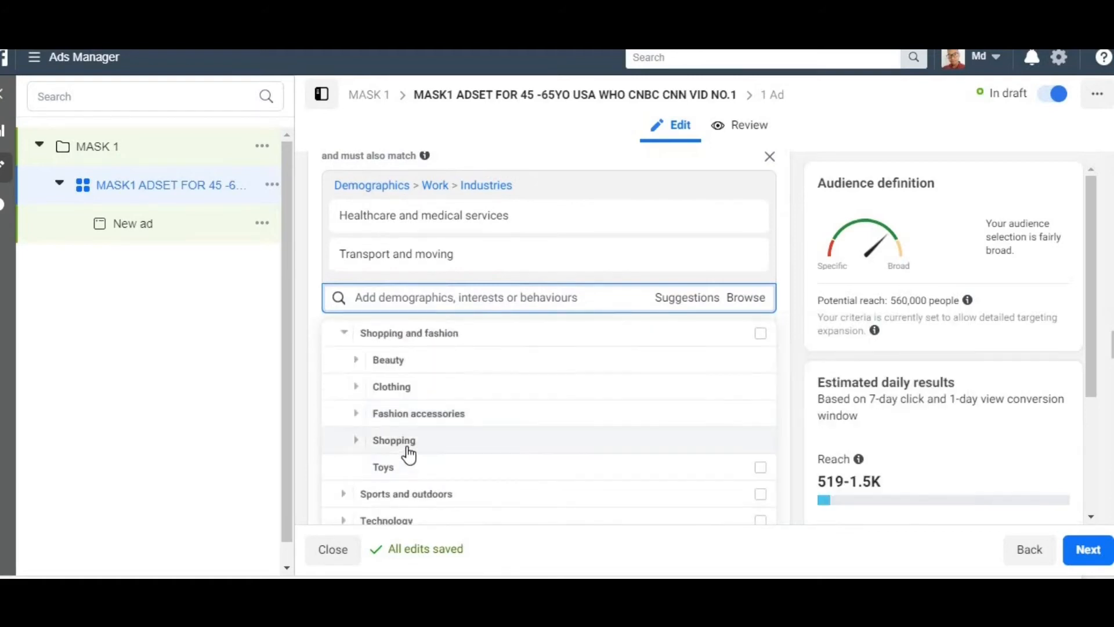
left_click(406, 451)
scroll(417, 457, "down", 1)
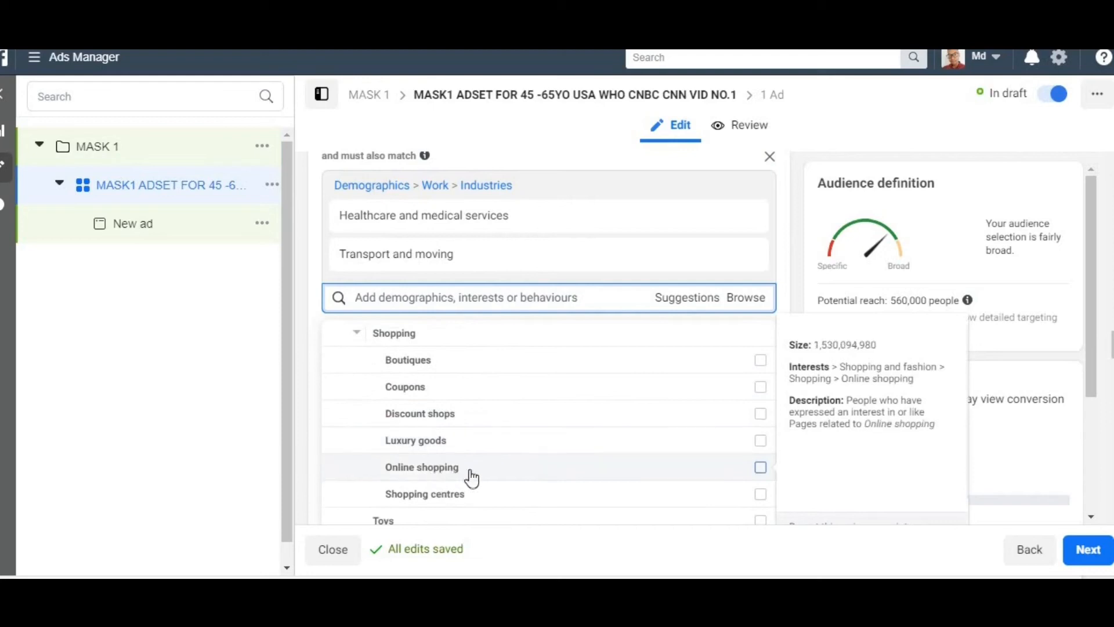
left_click(760, 469)
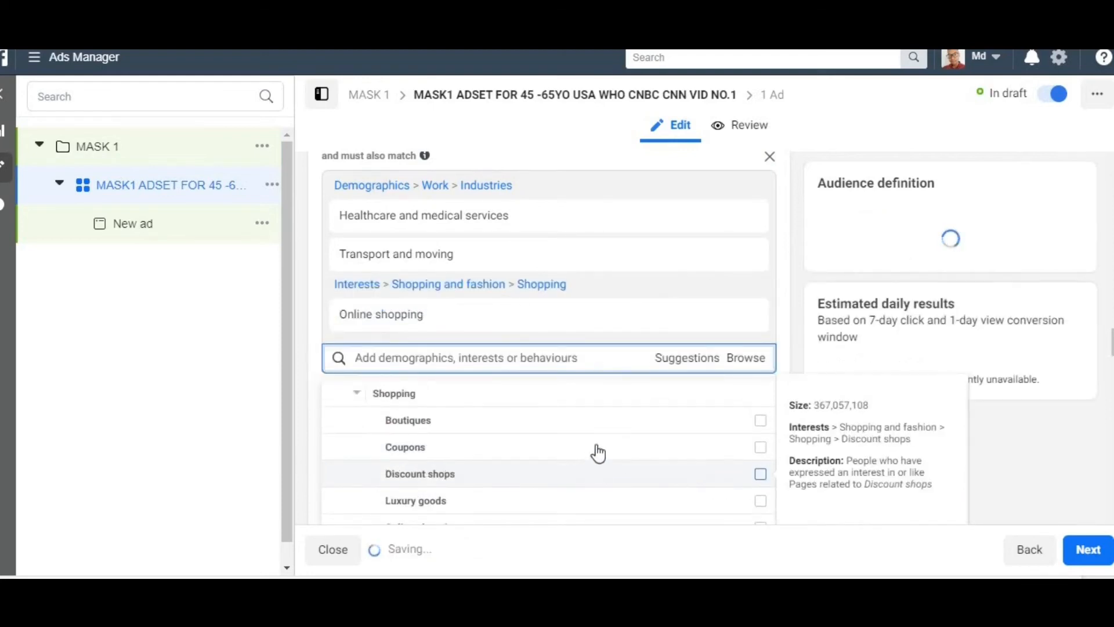
Add the Engaged shoppers purchase behaviour to the same "and must also match" group and close the category list
scroll(480, 451, "down", 1)
scroll(480, 455, "down", 5)
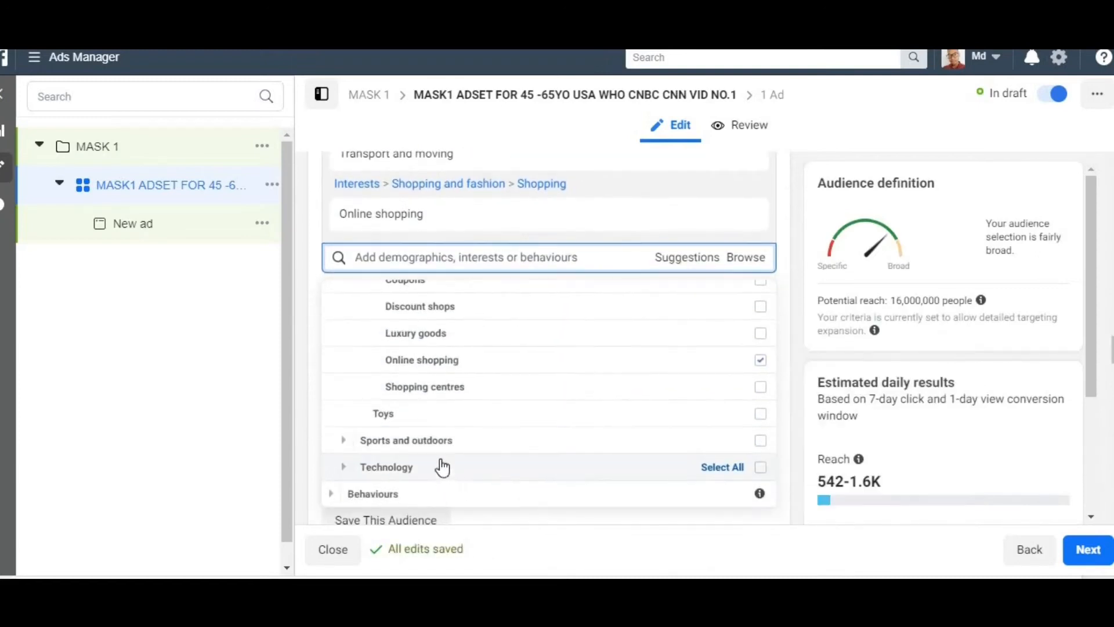
scroll(428, 469, "down", 1)
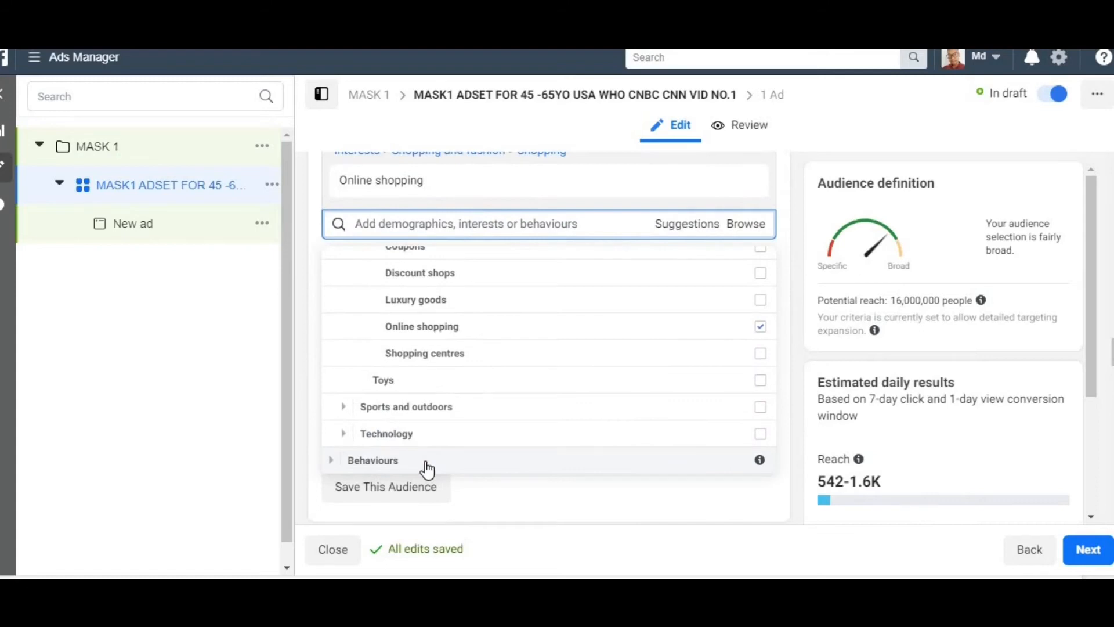
left_click(378, 462)
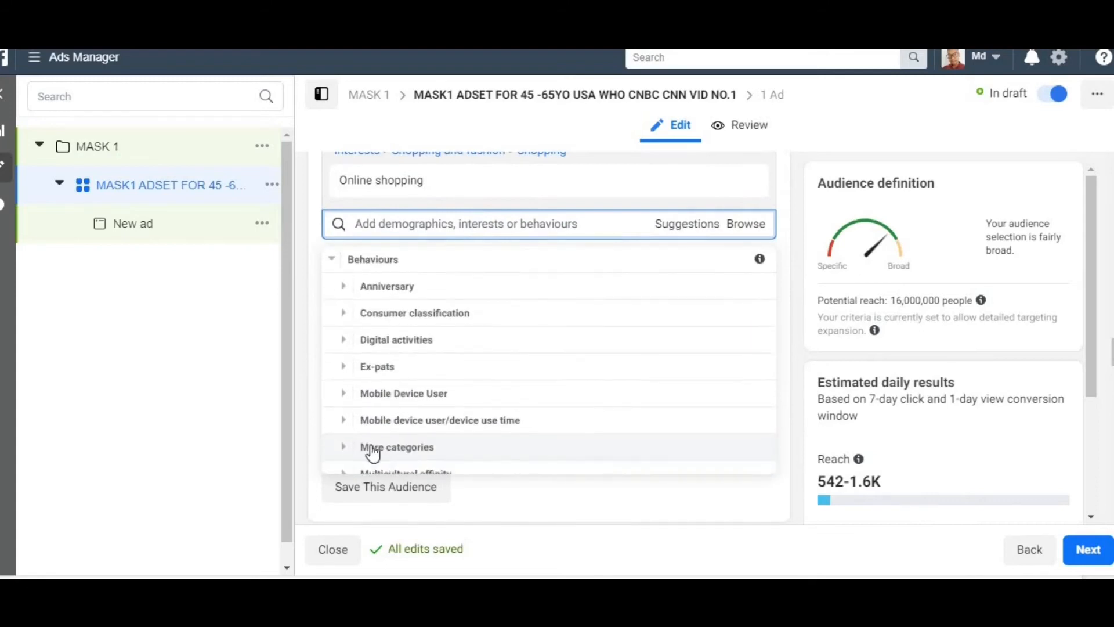
scroll(445, 346, "down", 3)
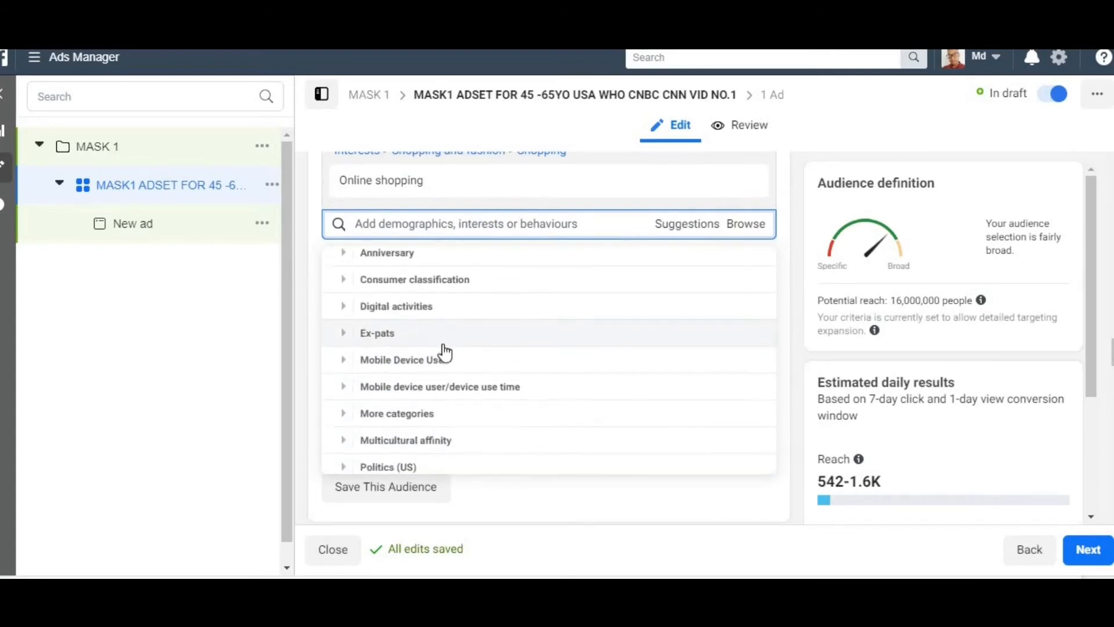
scroll(438, 432, "down", 1)
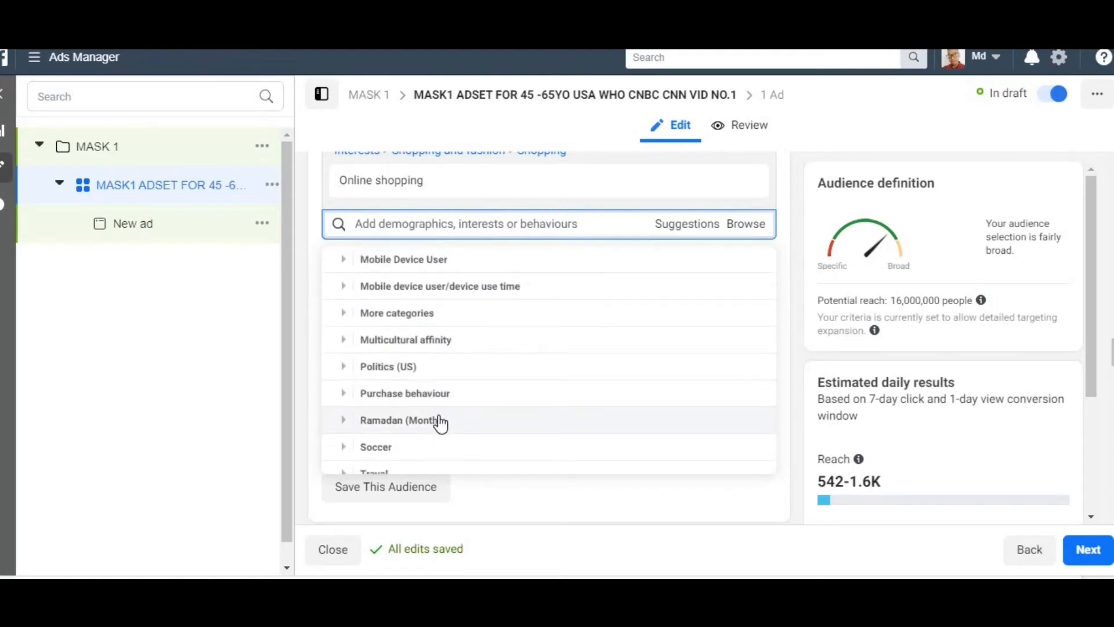
scroll(438, 423, "down", 1)
scroll(440, 413, "up", 1)
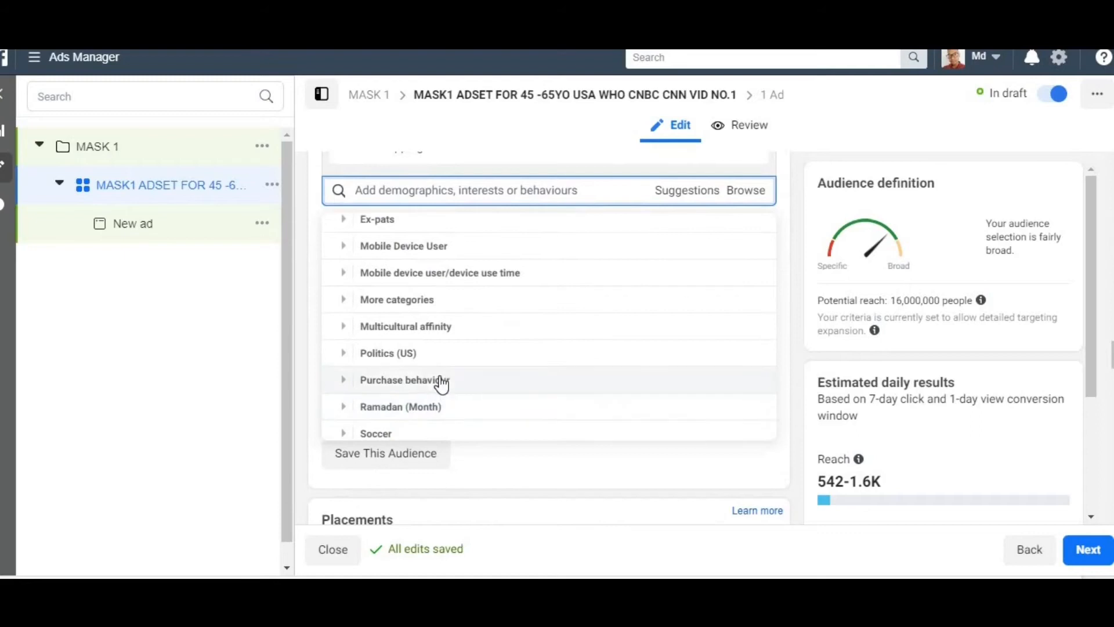
scroll(442, 383, "up", 1)
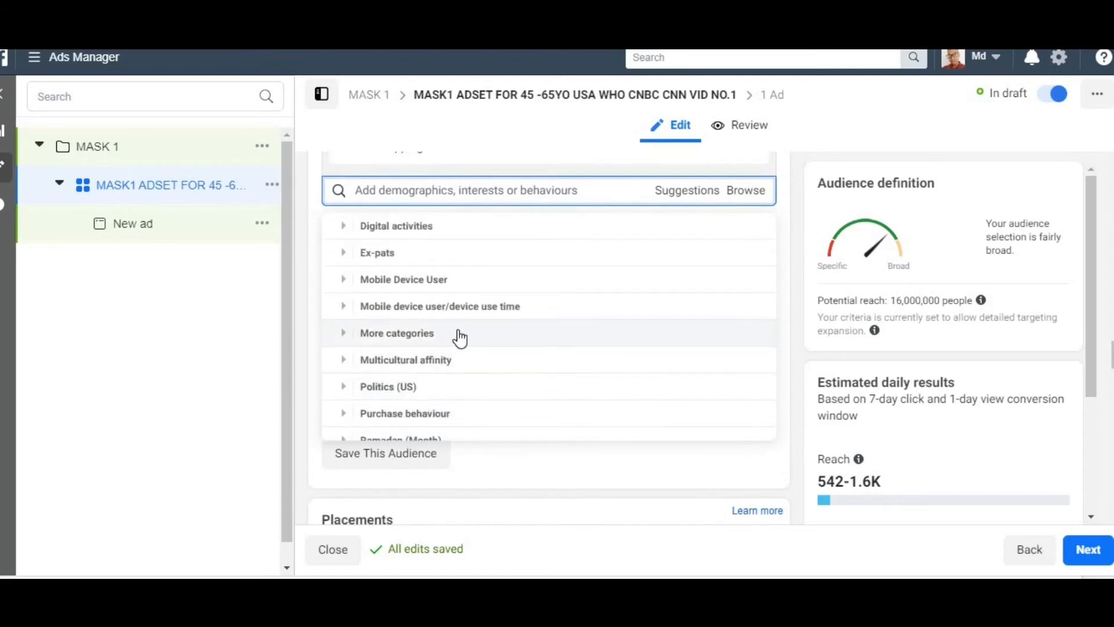
left_click(437, 415)
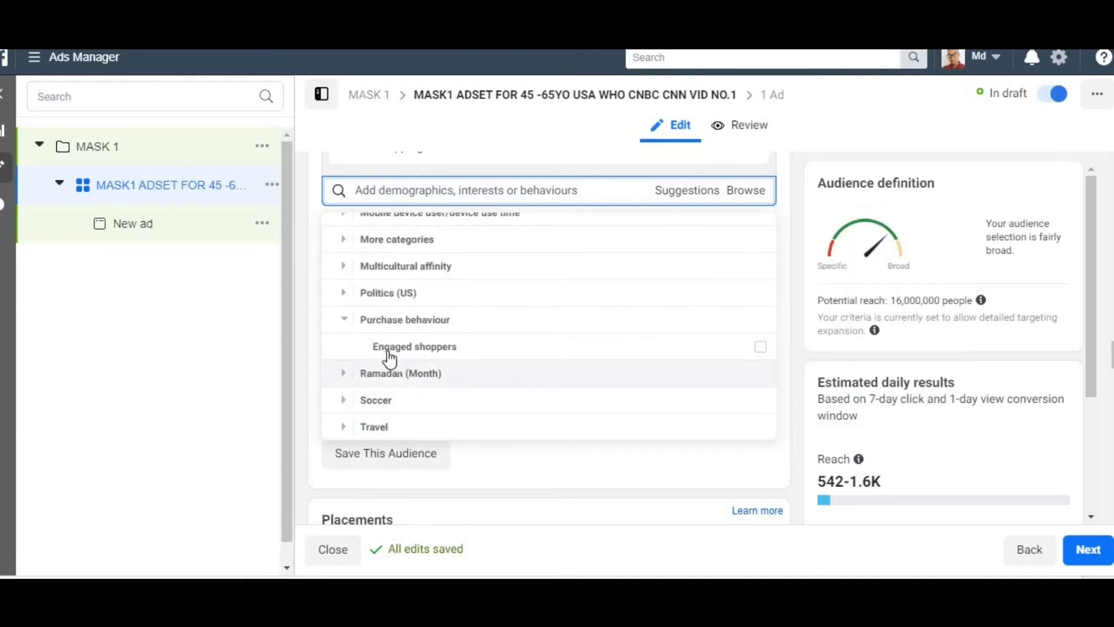
left_click(757, 348)
scroll(714, 381, "down", 3)
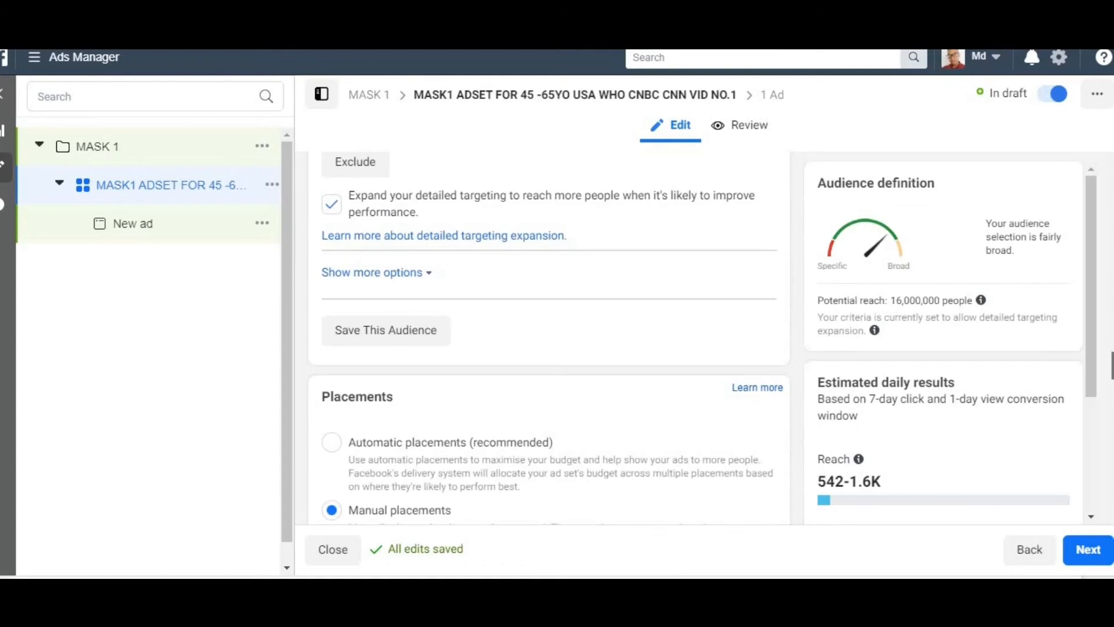
Use manual placements for the ad set and exclude the Audience Network and Messenger platforms
left_click_drag(1112, 354, 1068, 365)
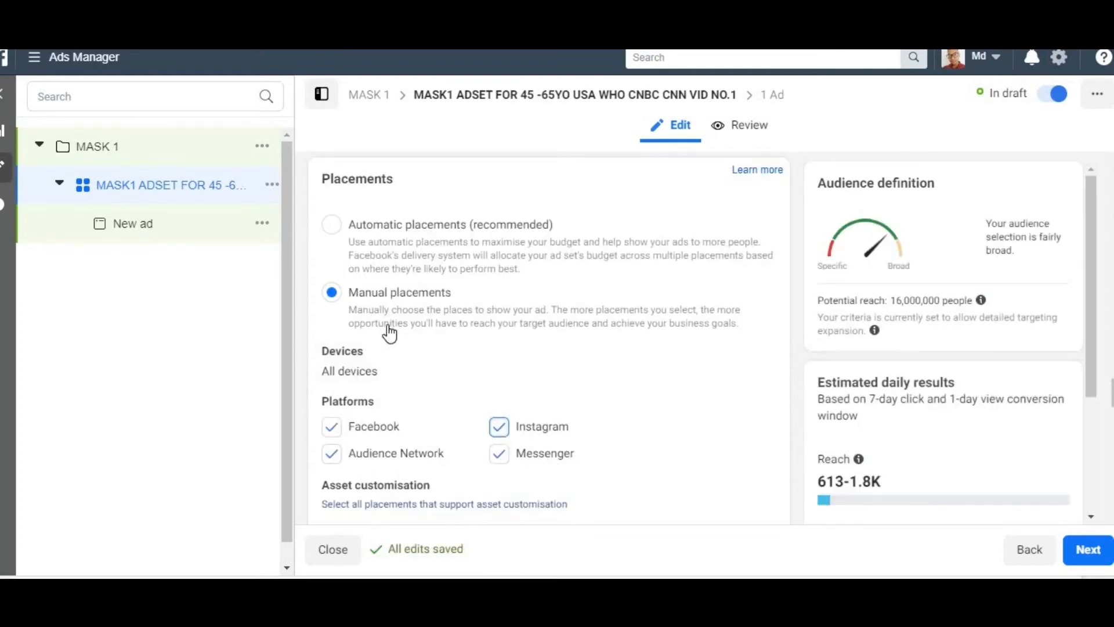
left_click(332, 225)
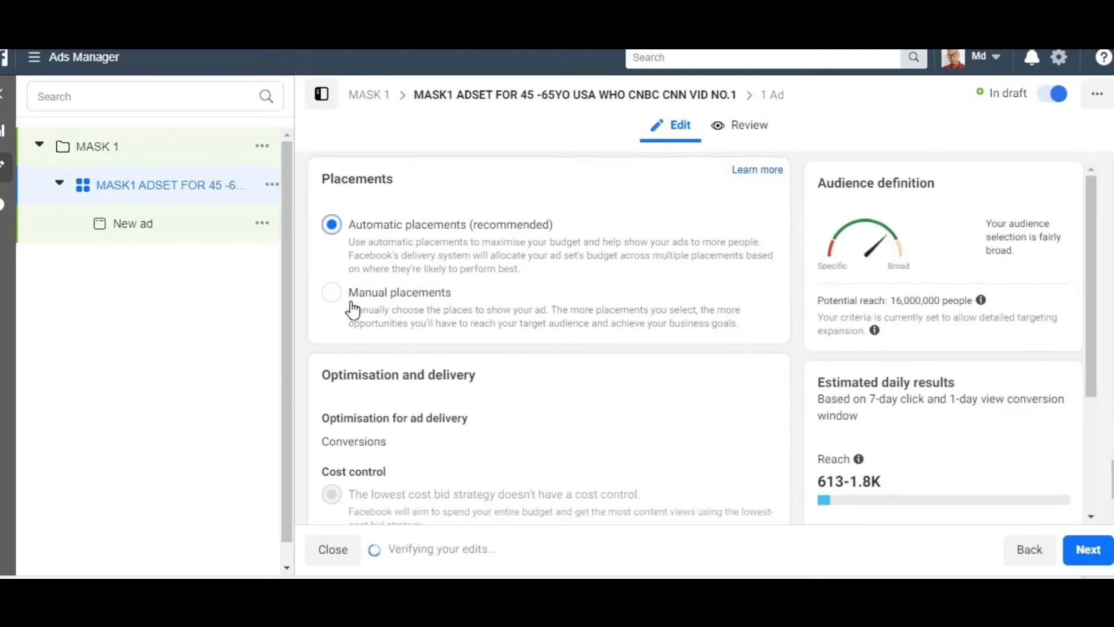
left_click(332, 293)
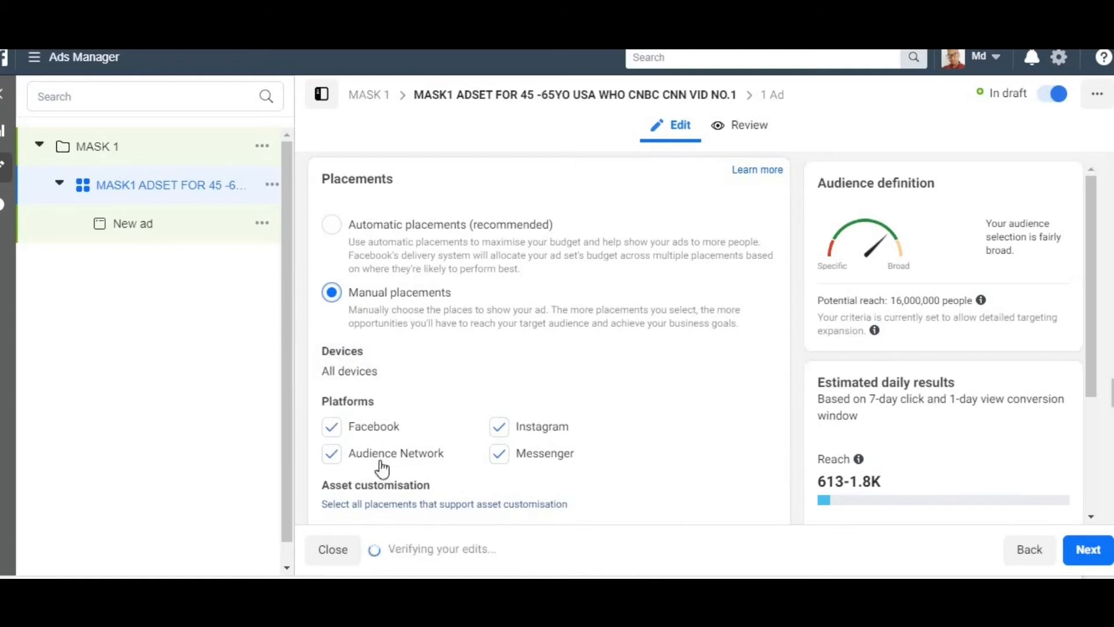
left_click(328, 459)
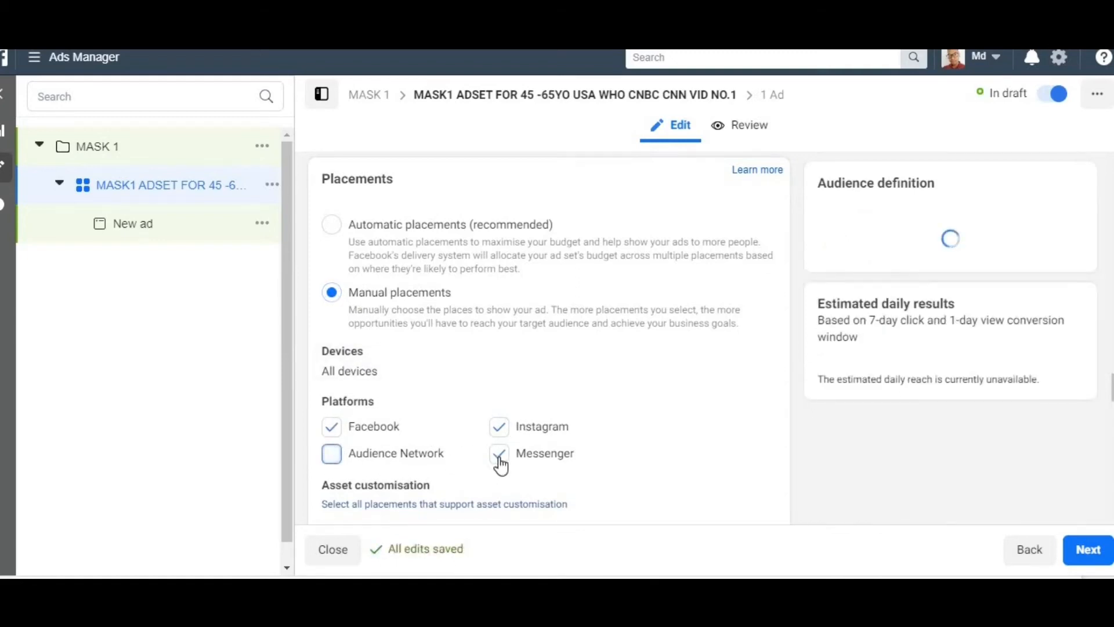
left_click(525, 461)
scroll(548, 336, "down", 3)
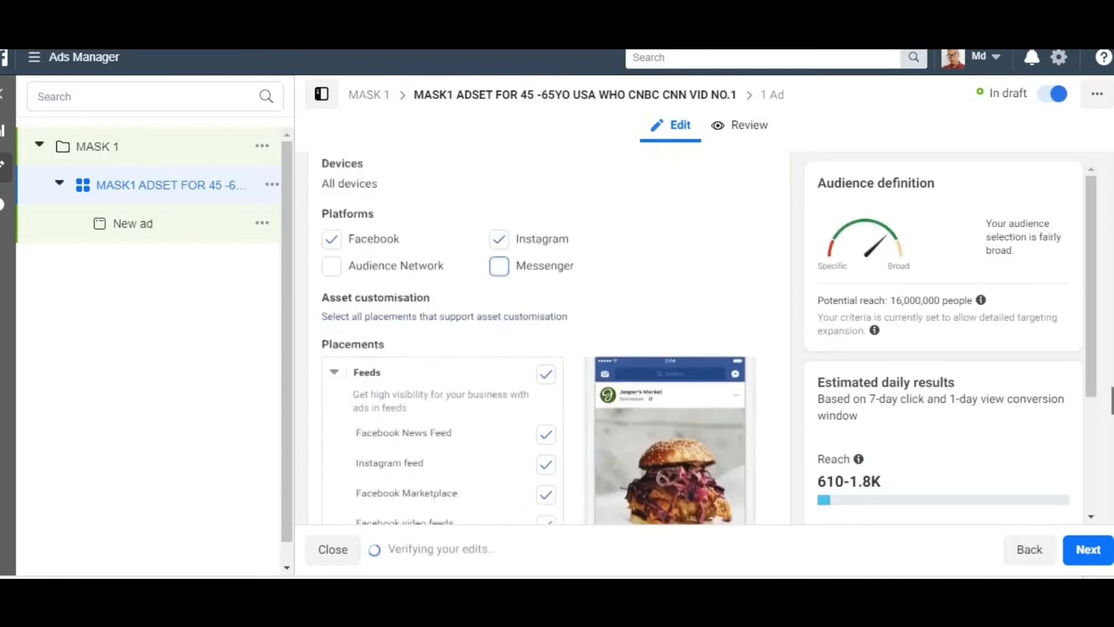
Deselect the Facebook right column, Instagram Explore and Facebook groups feed placements under Feeds
scroll(539, 348, "down", 2)
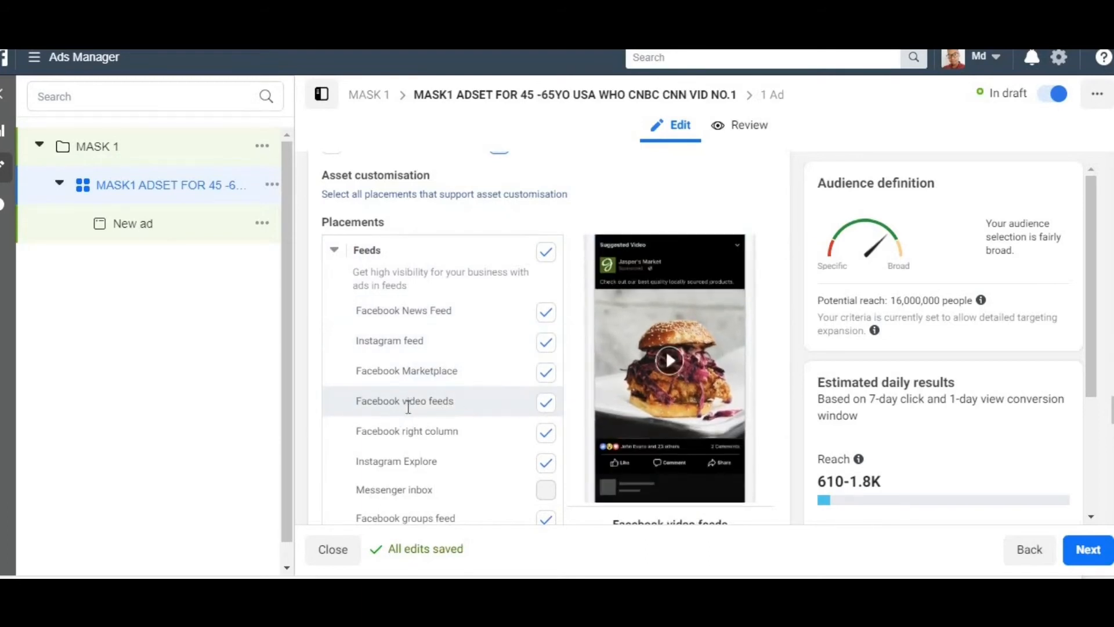
left_click(546, 434)
left_click(546, 463)
scroll(627, 379, "down", 4)
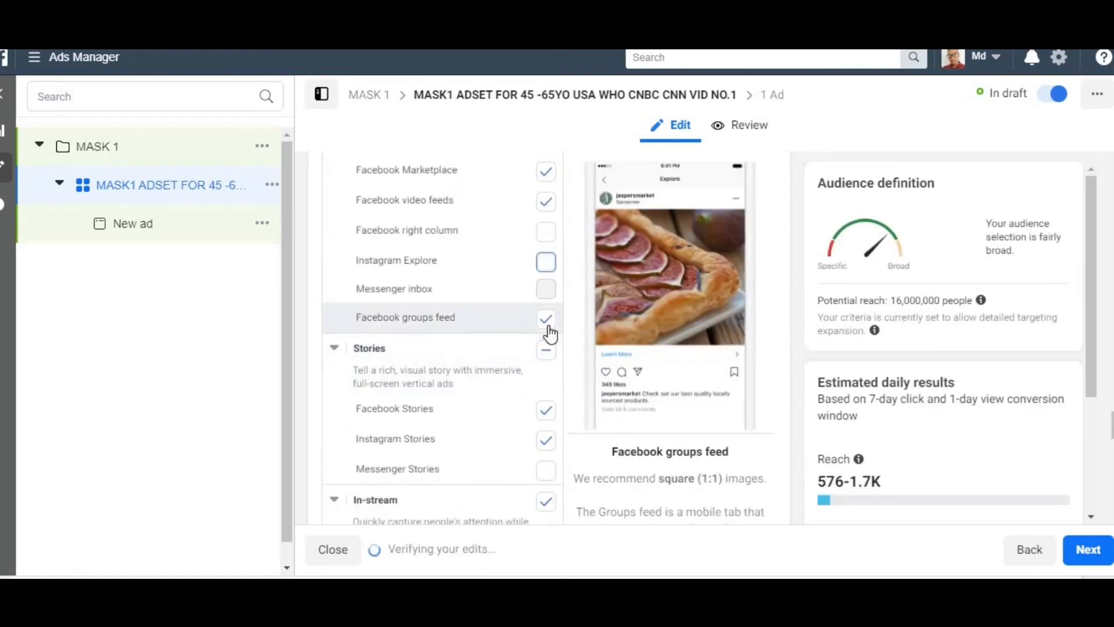
left_click(548, 323)
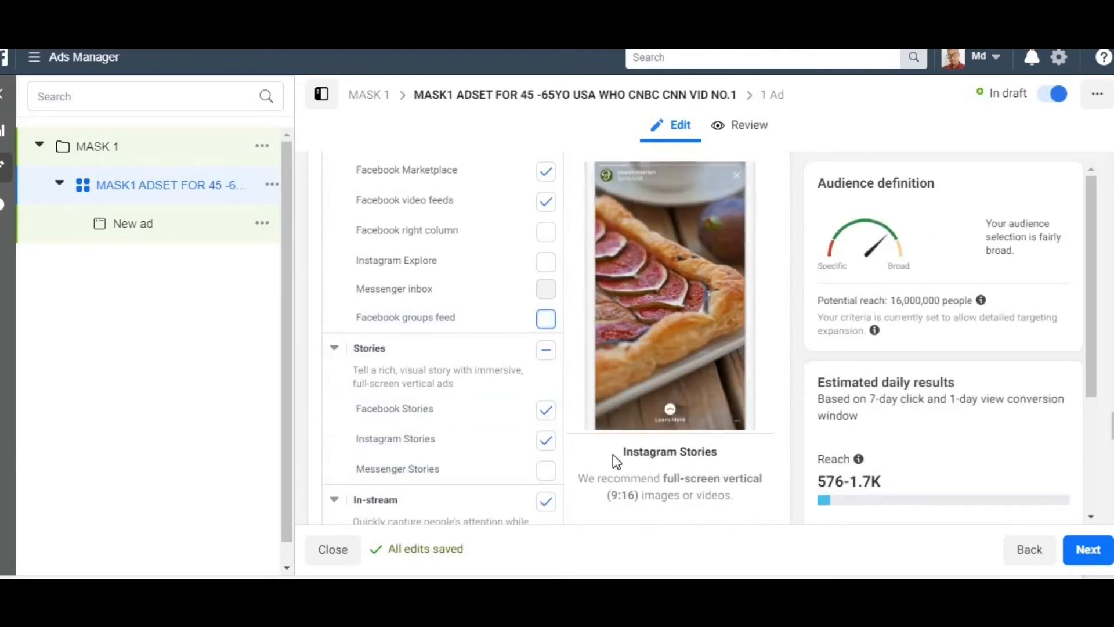
Deselect the In-article placement group
scroll(441, 337, "down", 4)
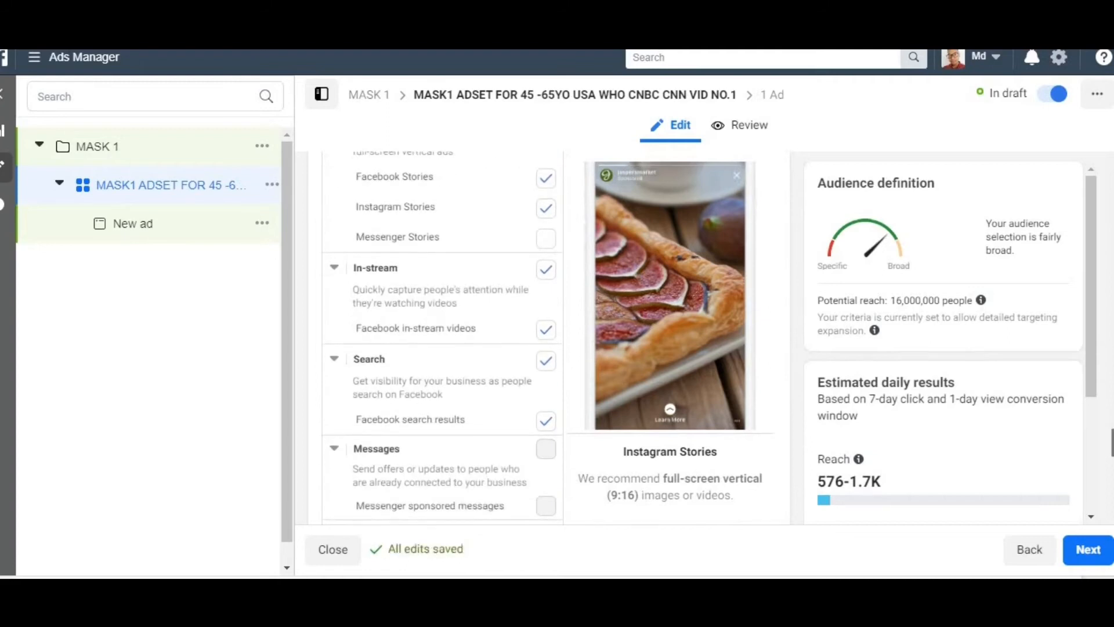
scroll(441, 337, "down", 1)
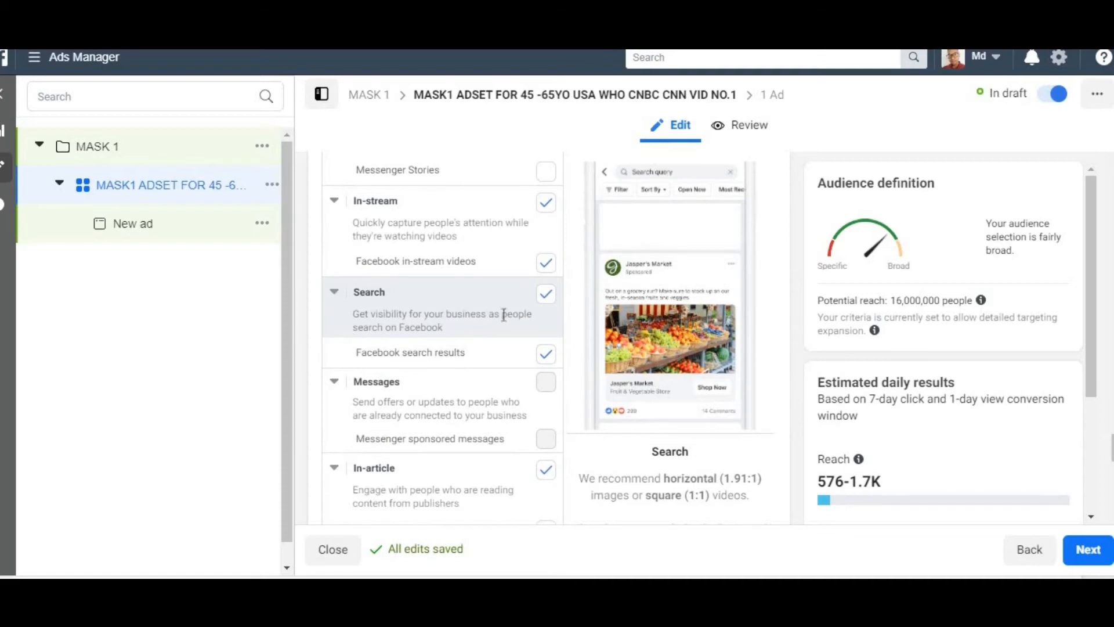
left_click(548, 471)
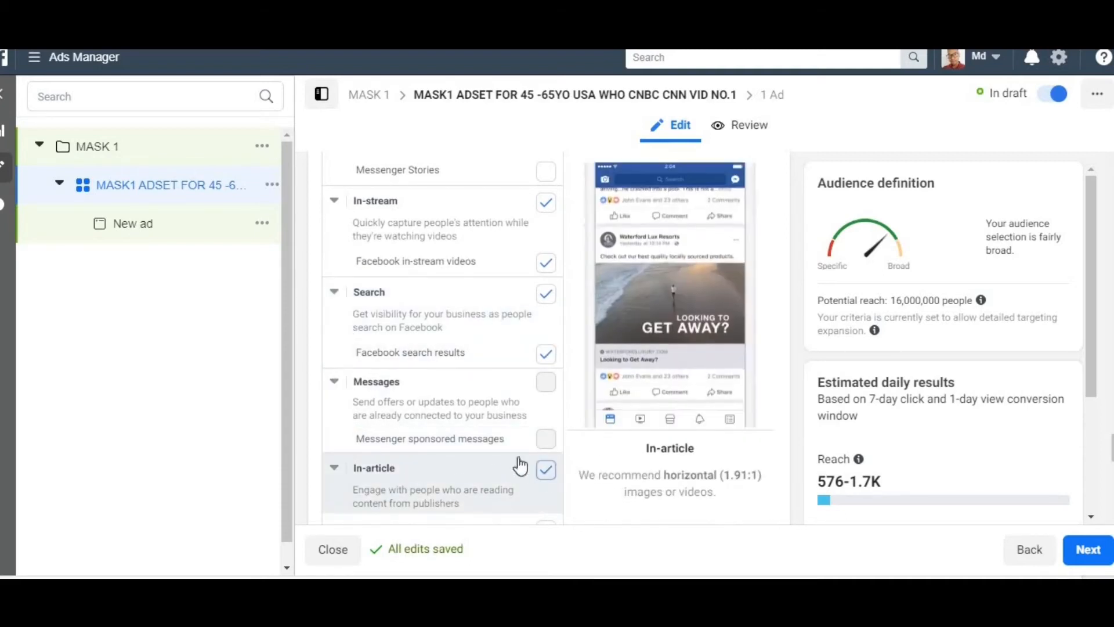
Continue from the ad set to the ad settings and rename the ad MASK AD1
scroll(441, 336, "down", 5)
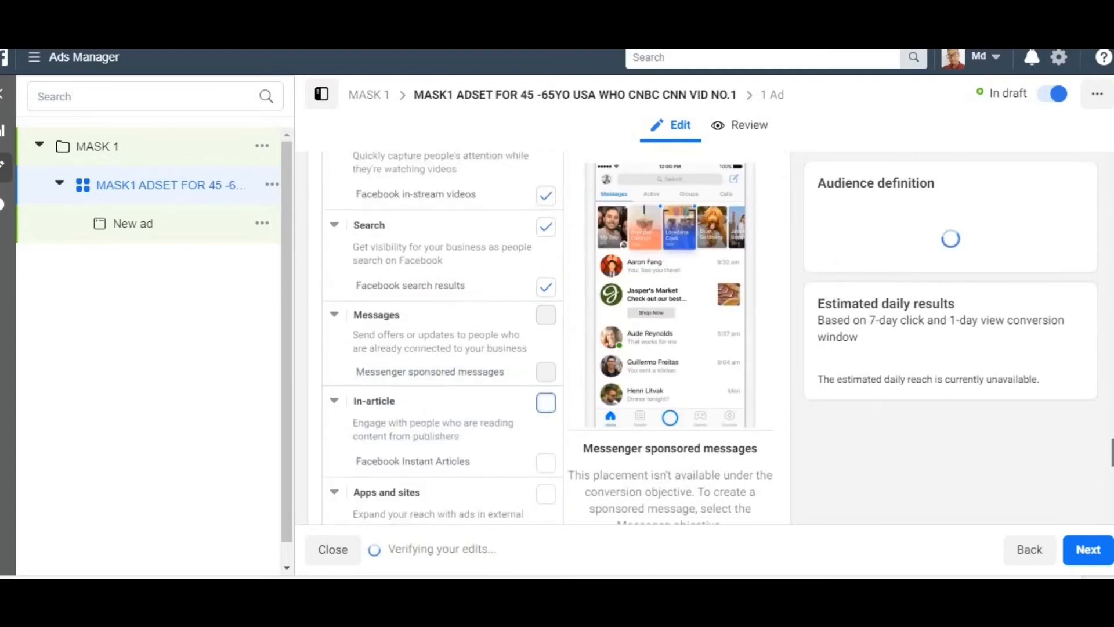
left_click_drag(1112, 474, 1105, 509)
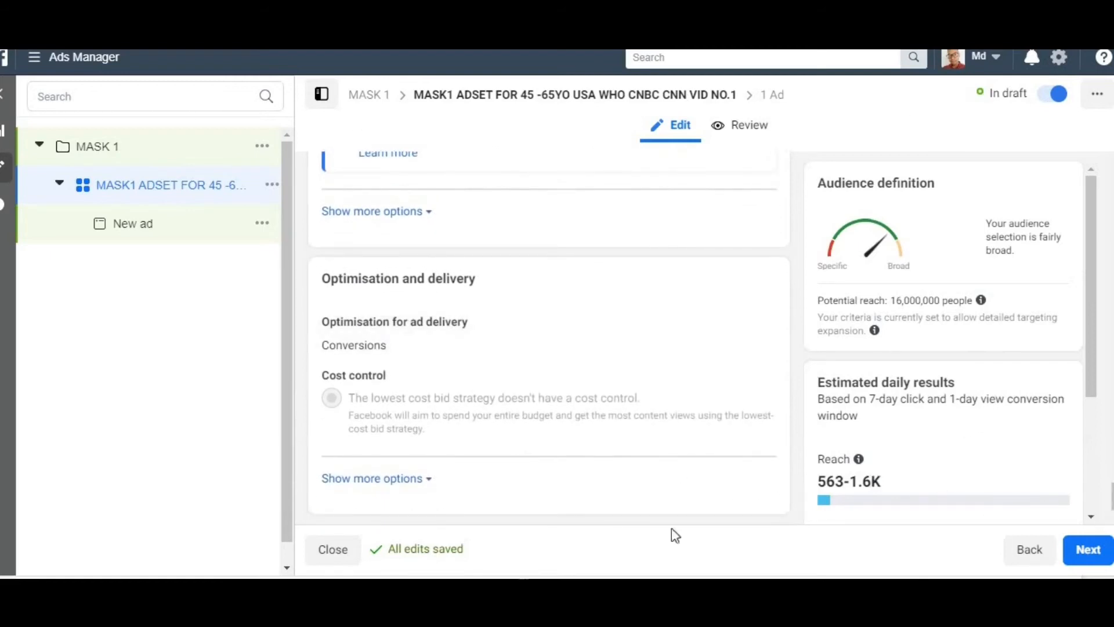
left_click(1082, 556)
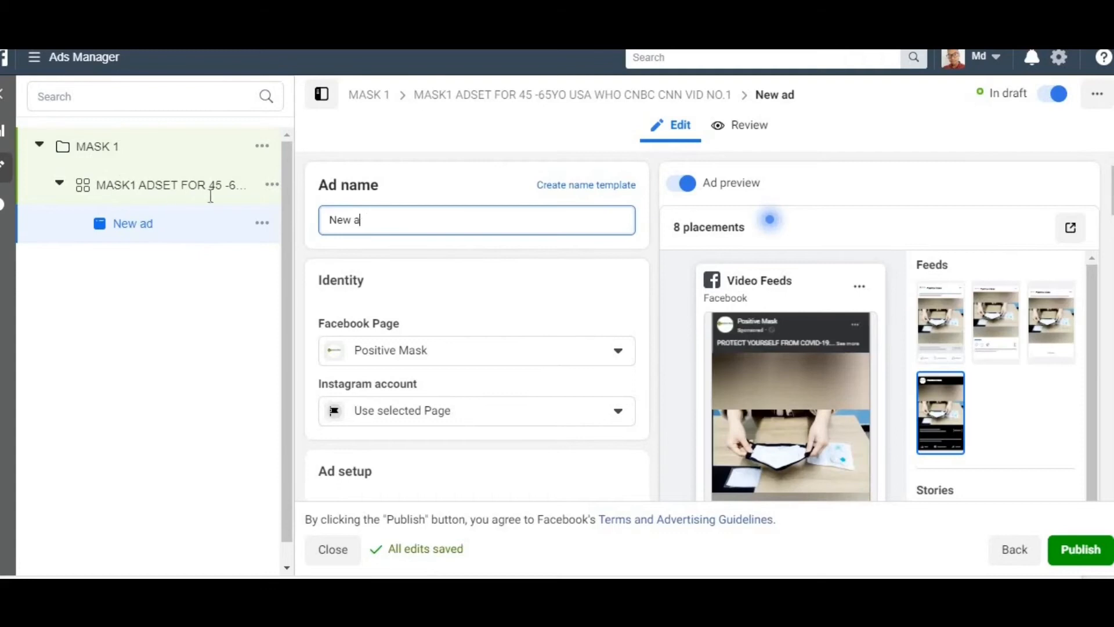
key("BackSpace")
key("BackSpace")
key("BackSpace")
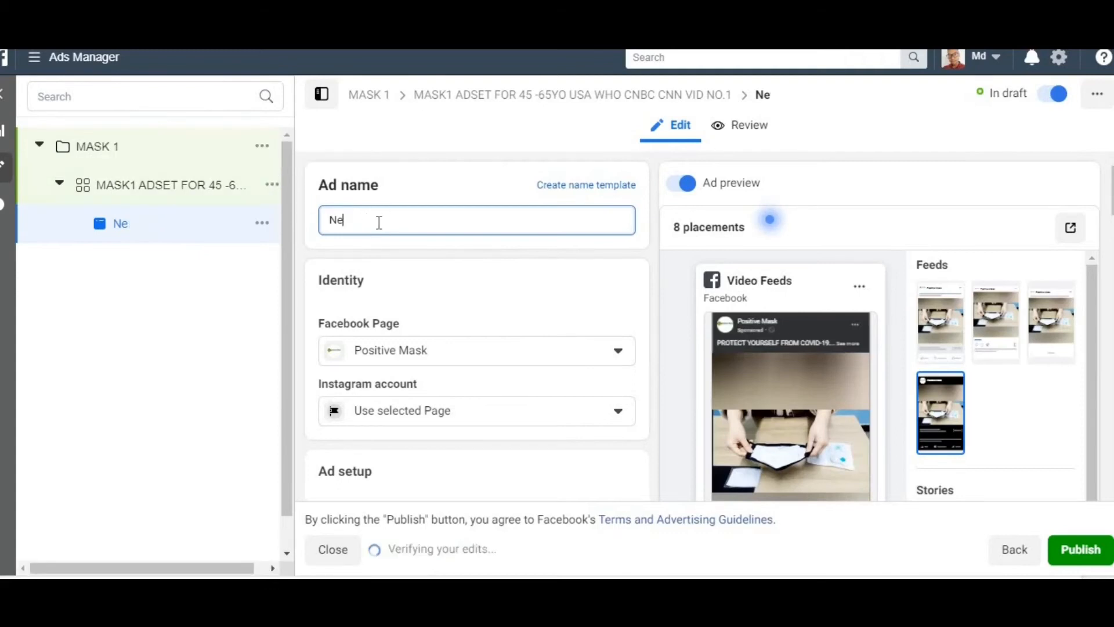
key("BackSpace")
key("BackSpace")
type("MASK AD1")
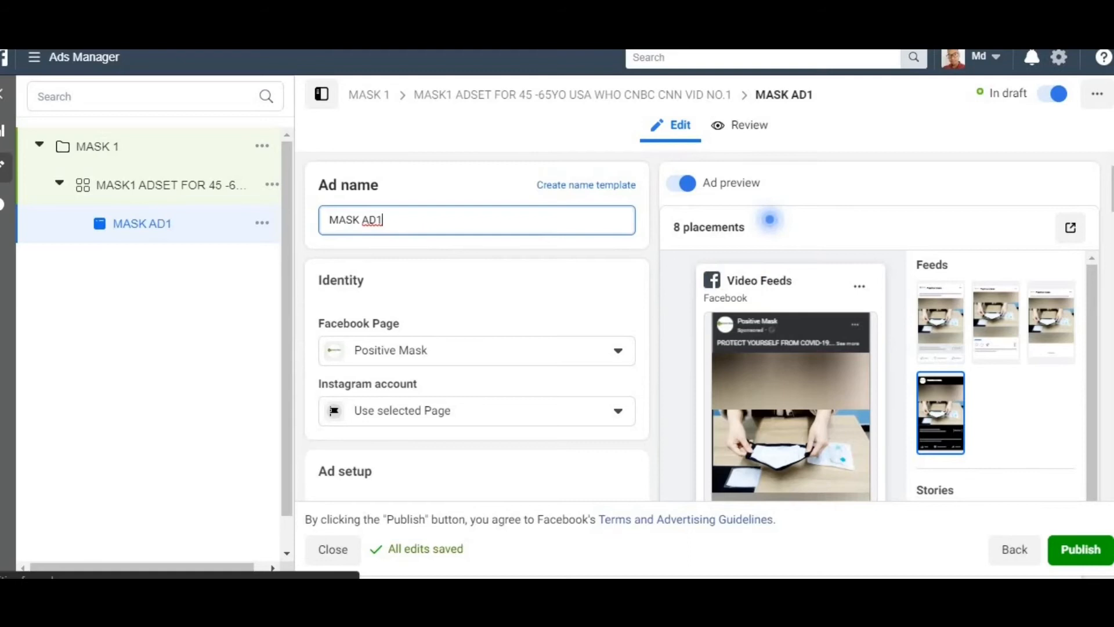
Add the account video story_vid_3_20200404_152938.mp4 as the media of the single image or video ad
scroll(769, 220, "down", 2)
scroll(769, 219, "down", 1)
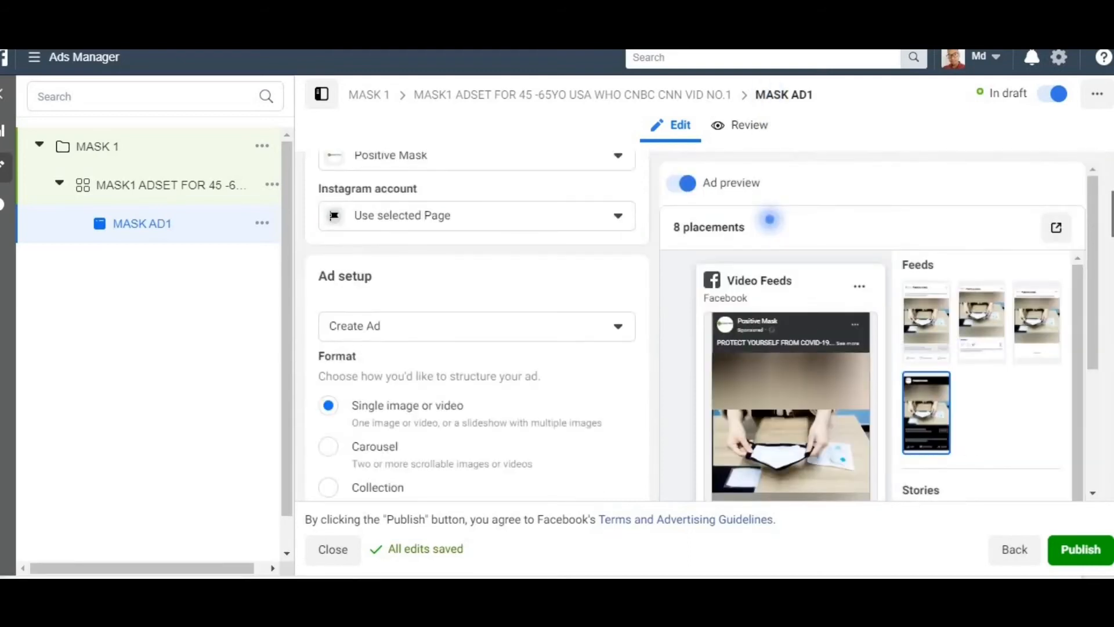
scroll(769, 219, "down", 2)
scroll(1095, 267, "down", 1)
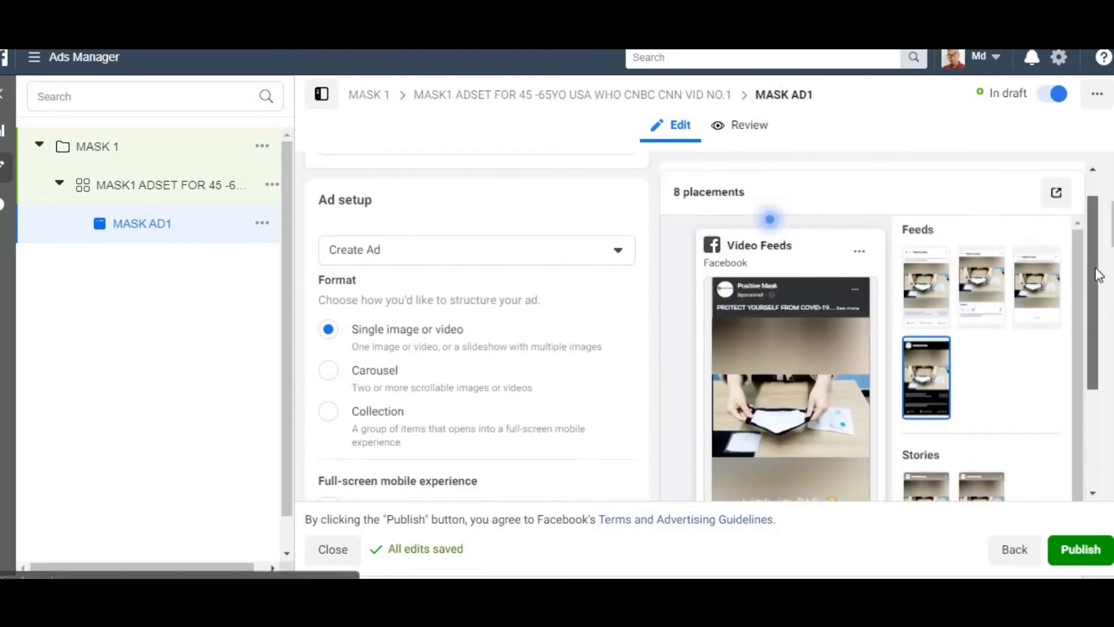
scroll(1094, 266, "down", 2)
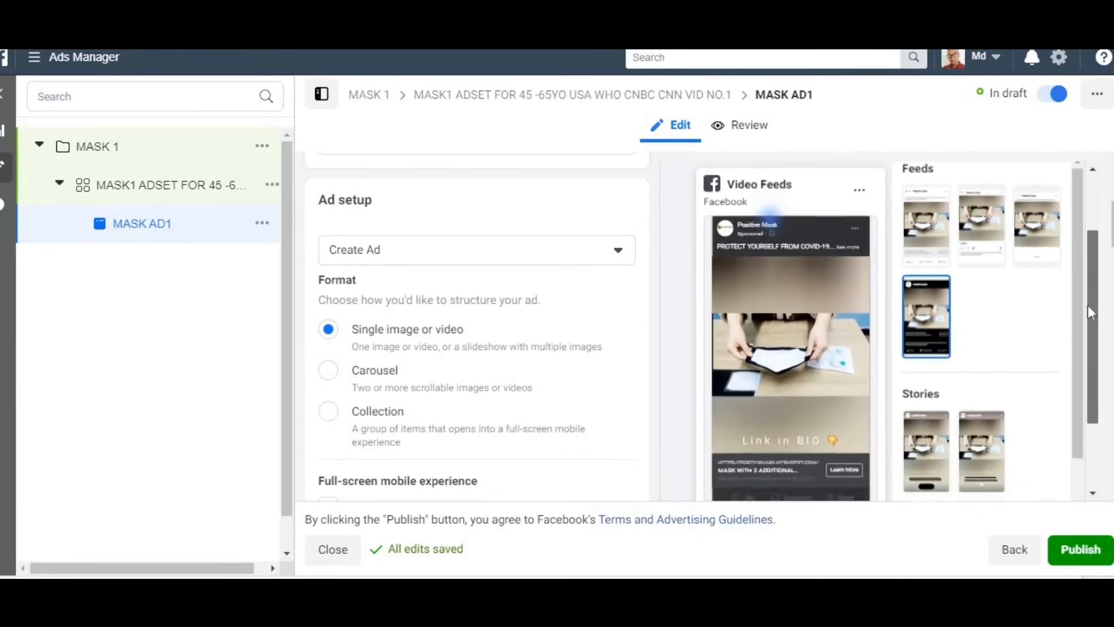
scroll(1088, 305, "down", 1)
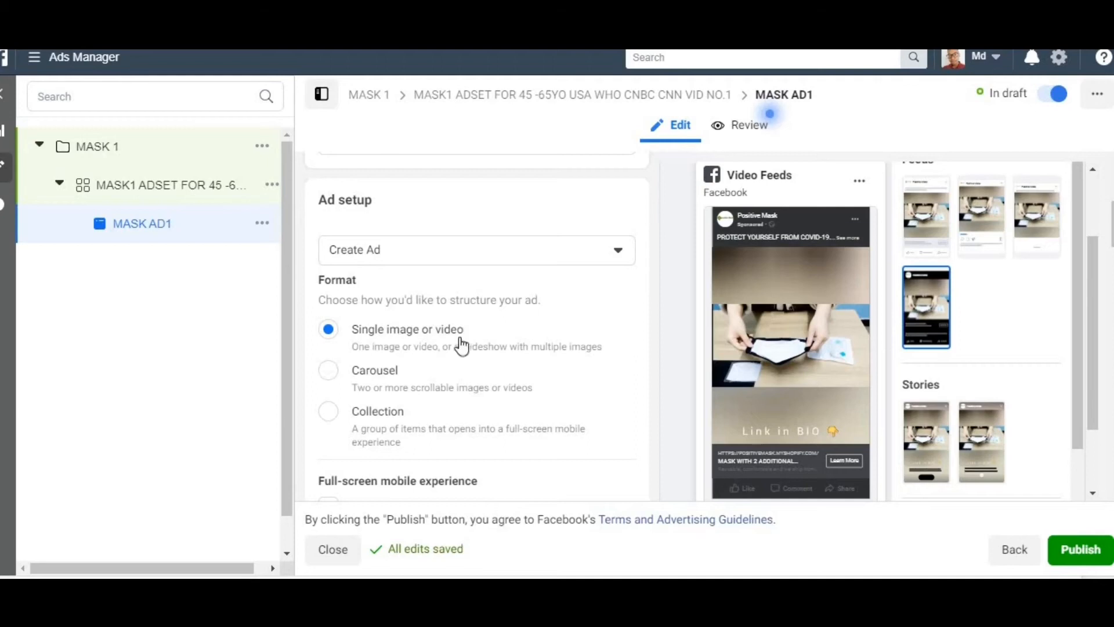
scroll(477, 325, "down", 4)
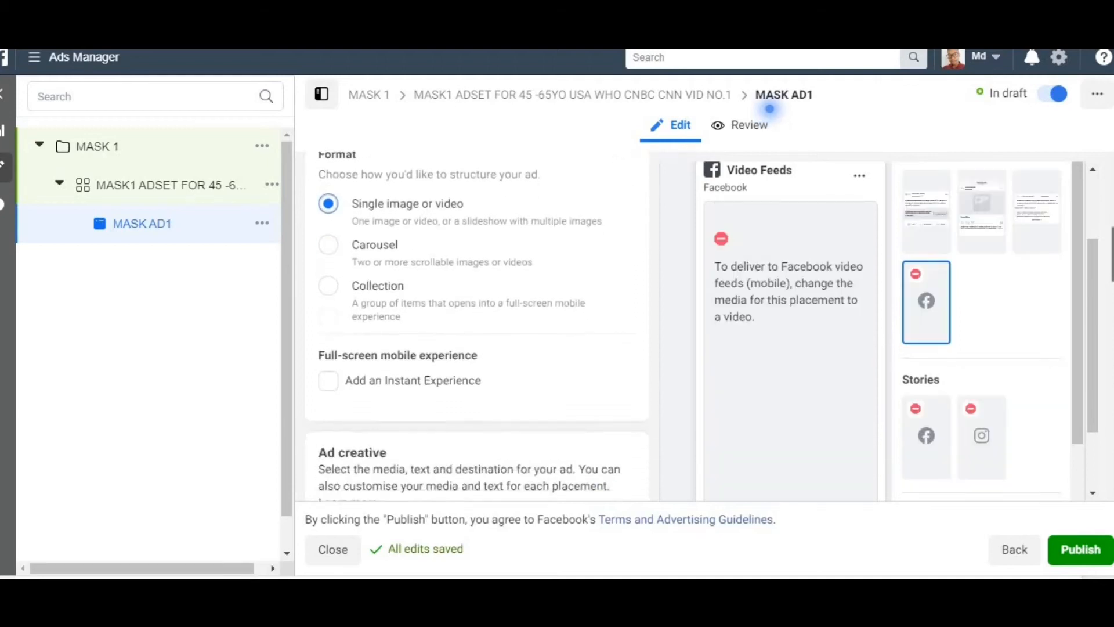
scroll(477, 325, "down", 3)
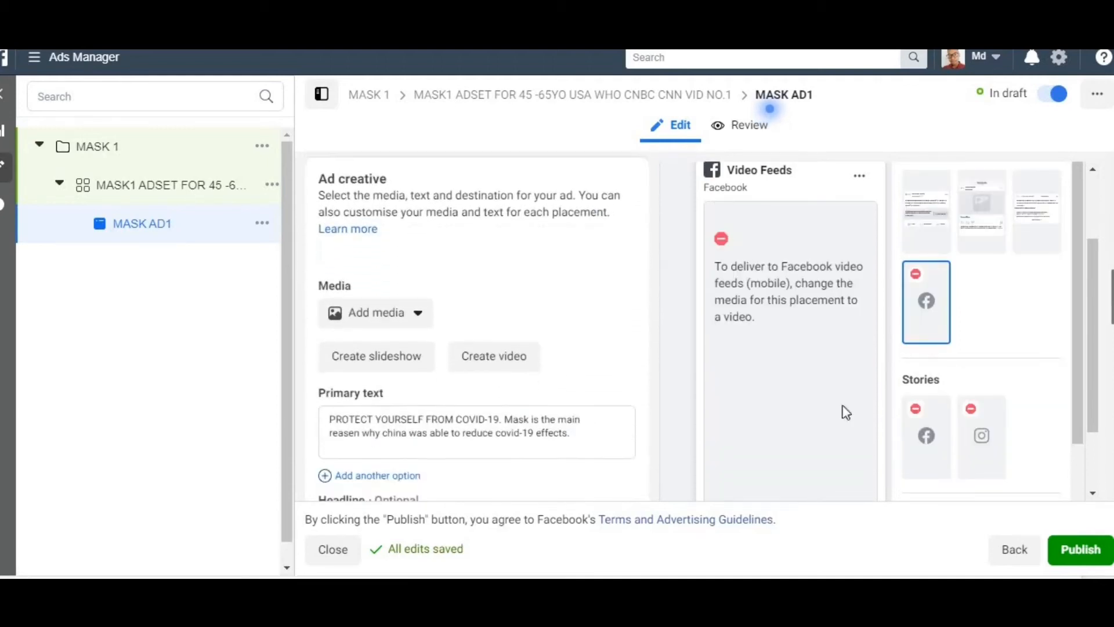
left_click(418, 323)
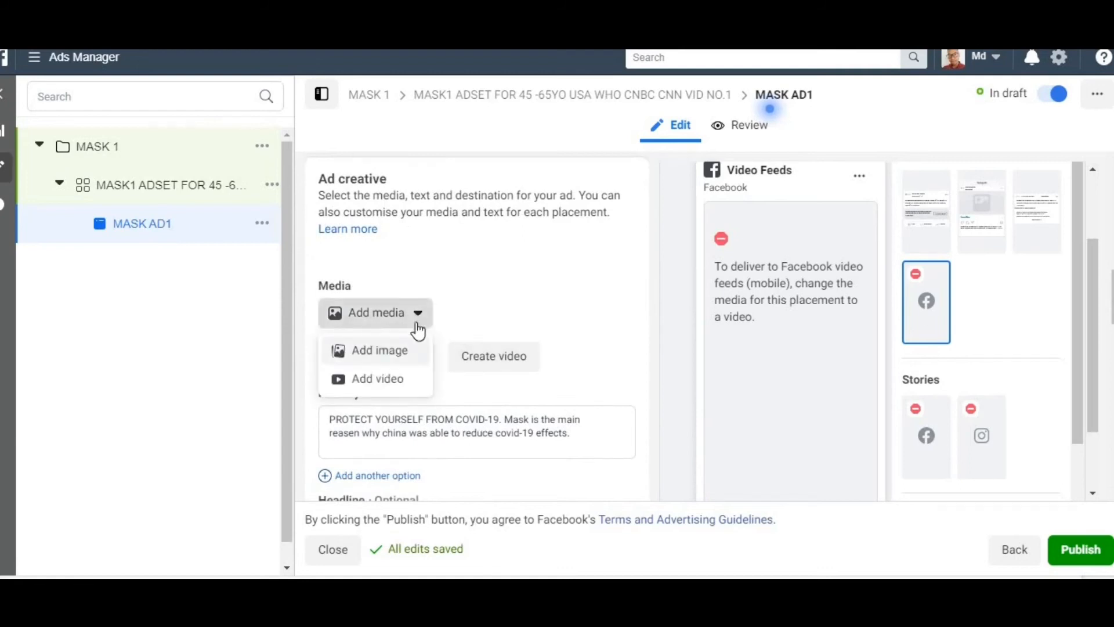
left_click(382, 384)
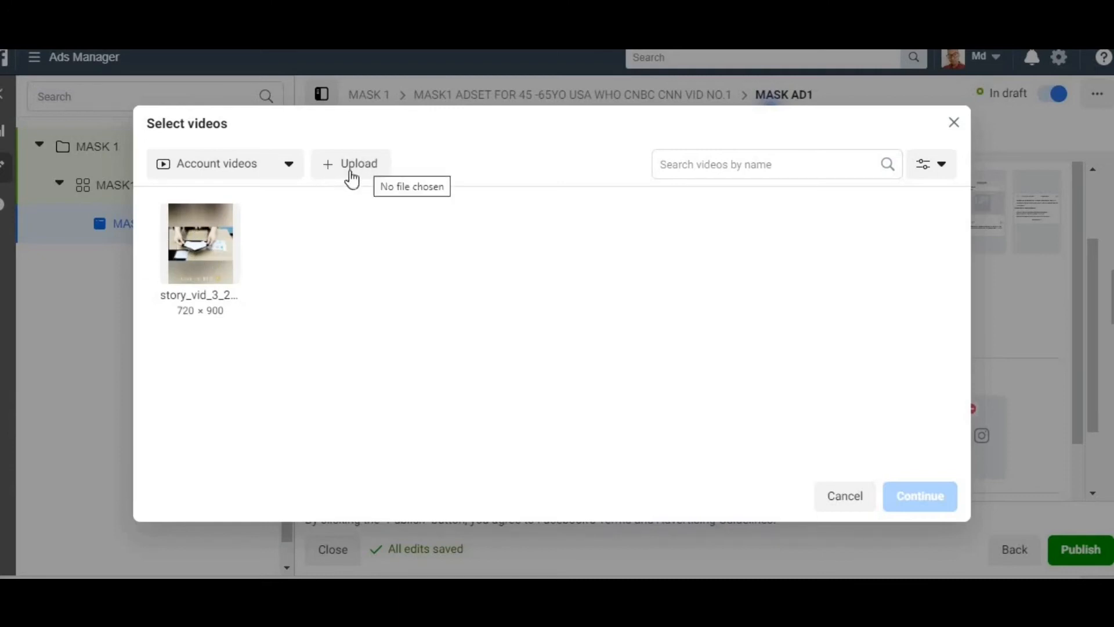
left_click(210, 277)
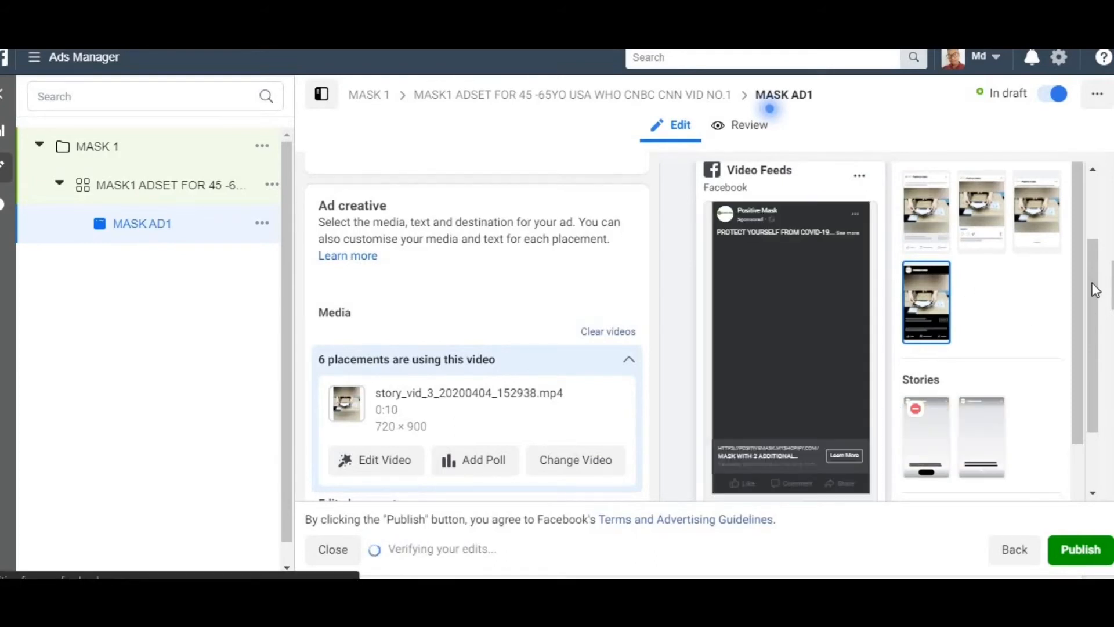
Preview the ad in the Facebook News Feed, Instagram feed and Facebook Video Feeds placements, playing the video in the News Feed preview
left_click_drag(1092, 285, 1092, 290)
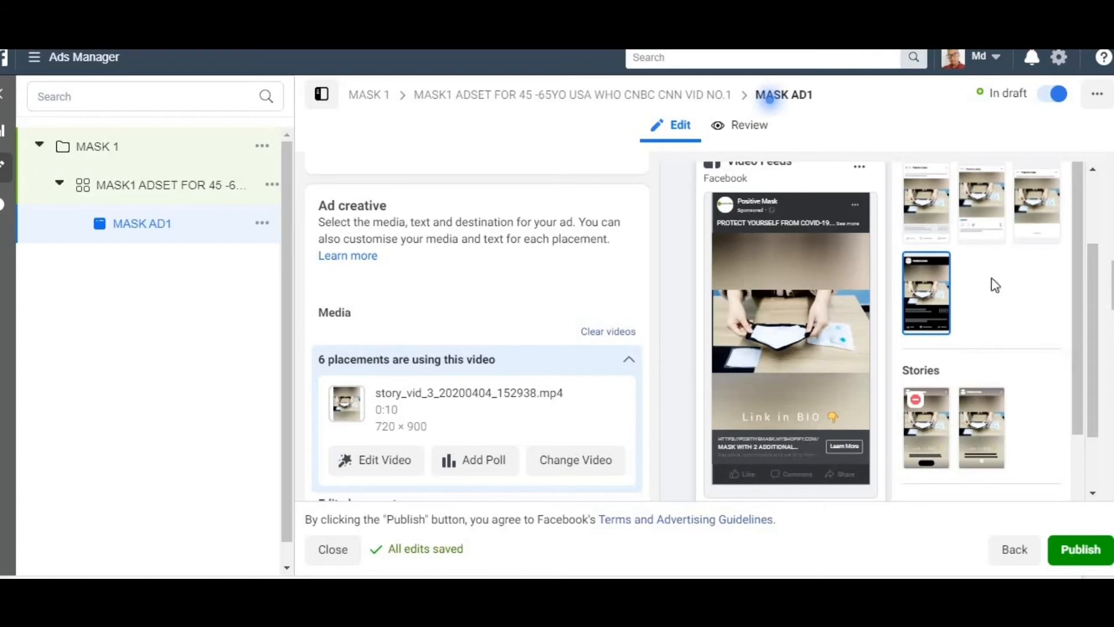
left_click(938, 218)
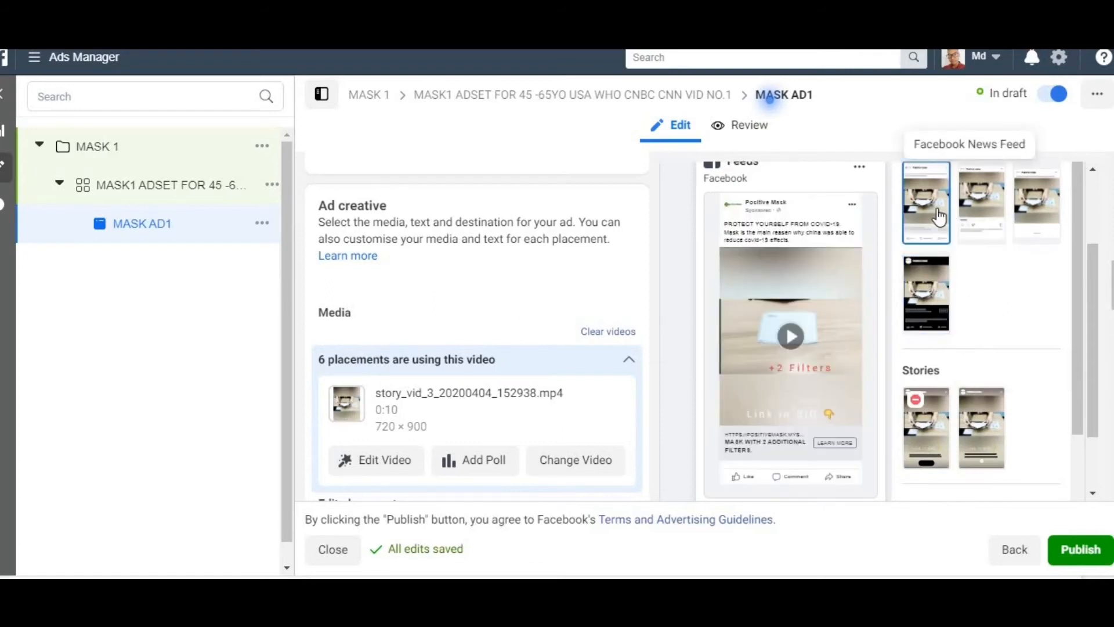
left_click(803, 353)
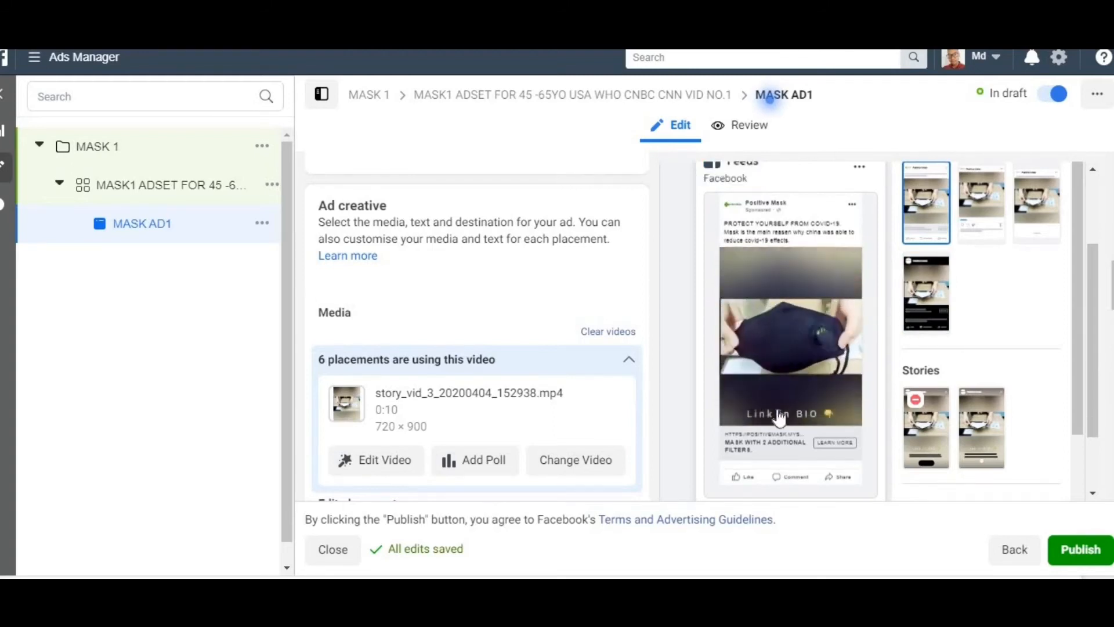
left_click(730, 404)
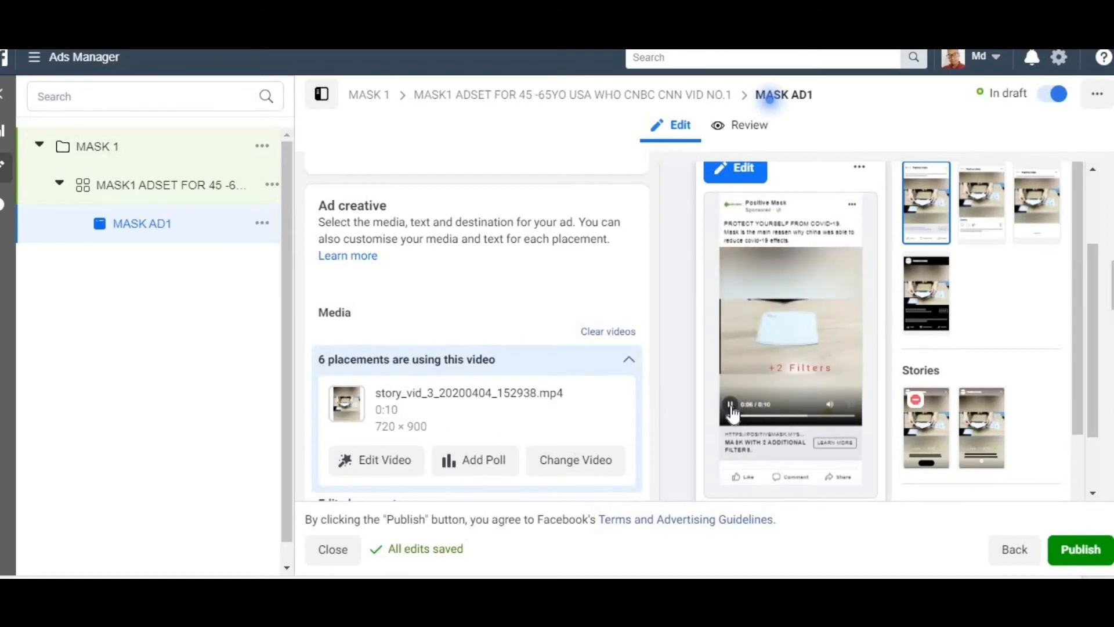
left_click(989, 190)
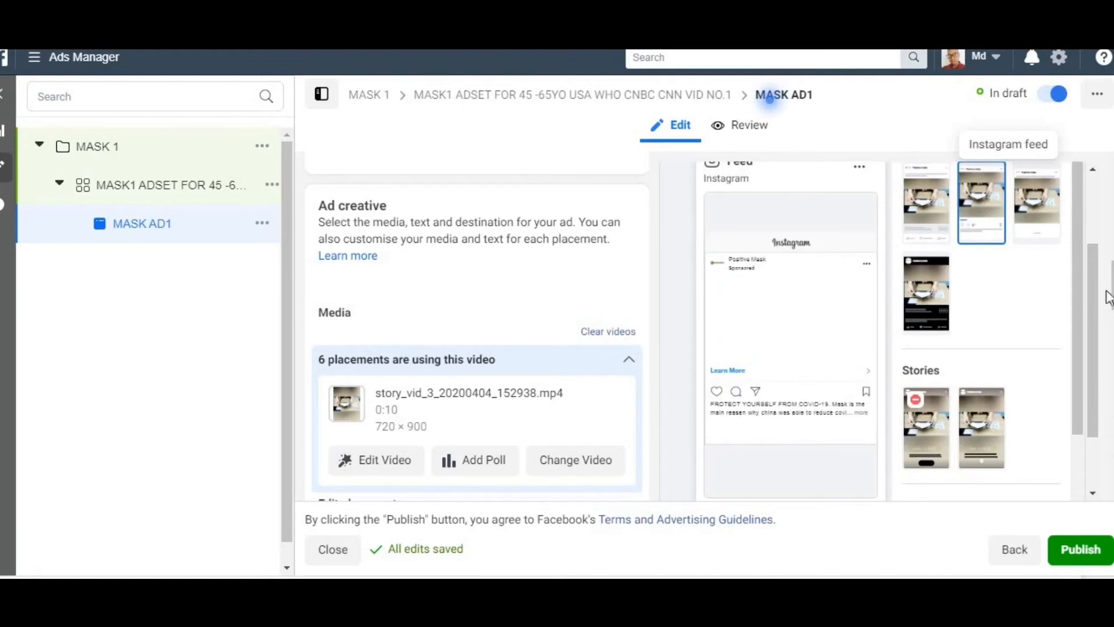
left_click_drag(1094, 294, 1094, 285)
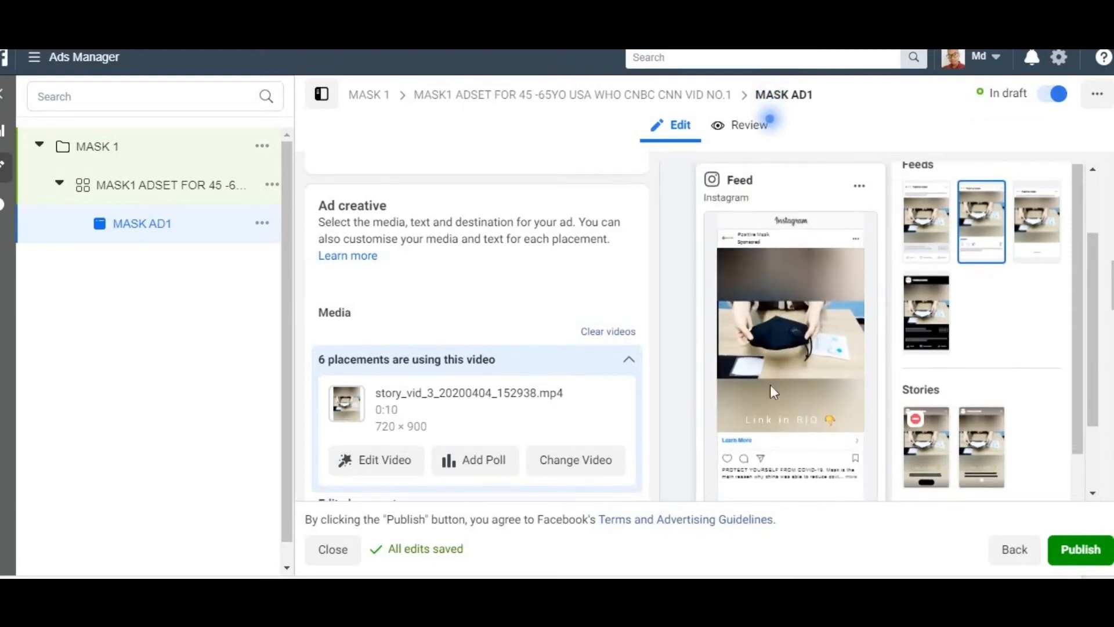
left_click(923, 336)
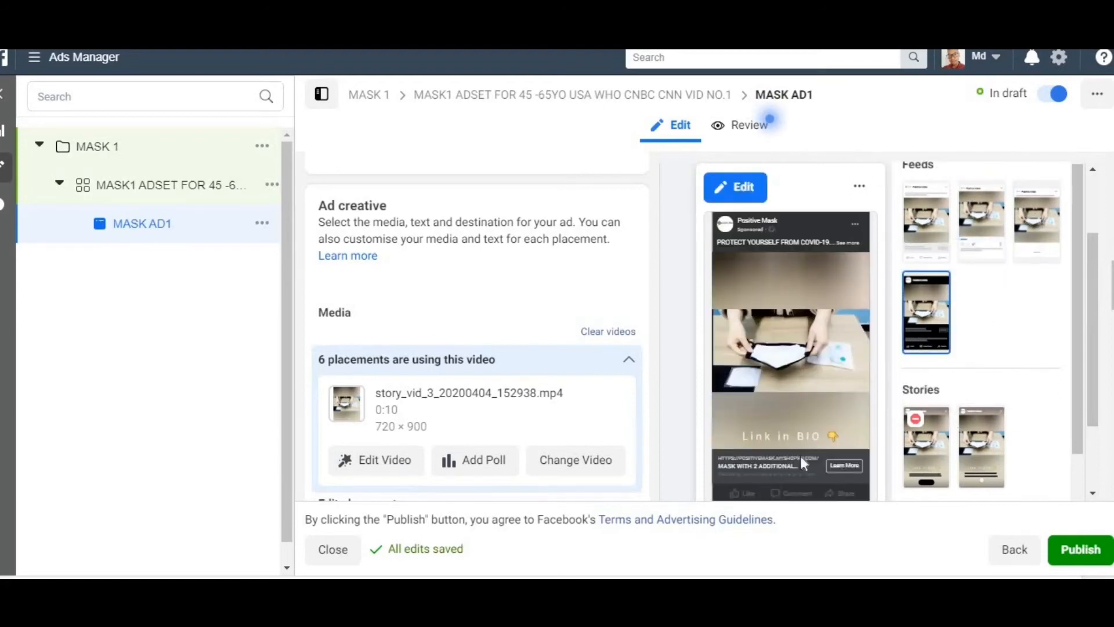
mouse_move(828, 172)
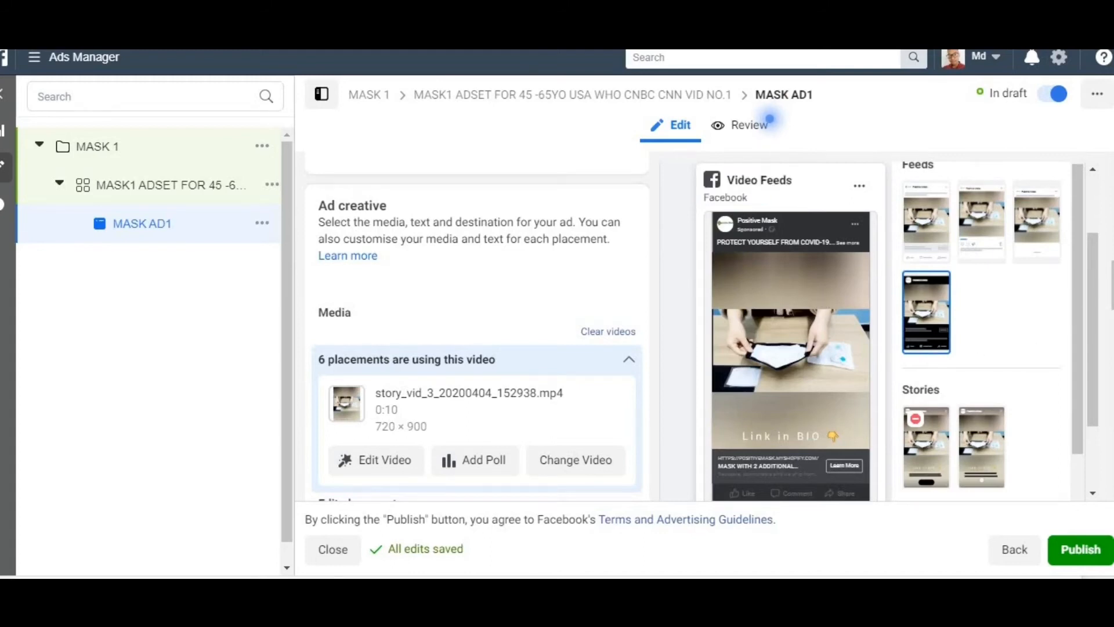
Compare the ad's primary text with how it appears in the Facebook News Feed preview
scroll(477, 325, "down", 2)
scroll(477, 325, "down", 3)
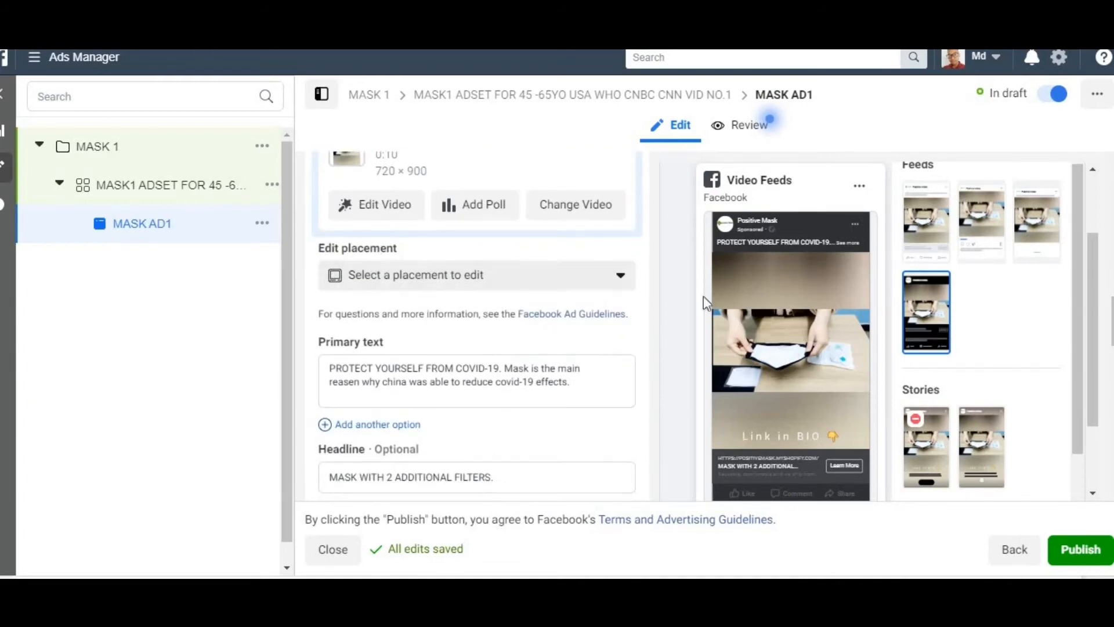
scroll(1109, 325, "down", 2)
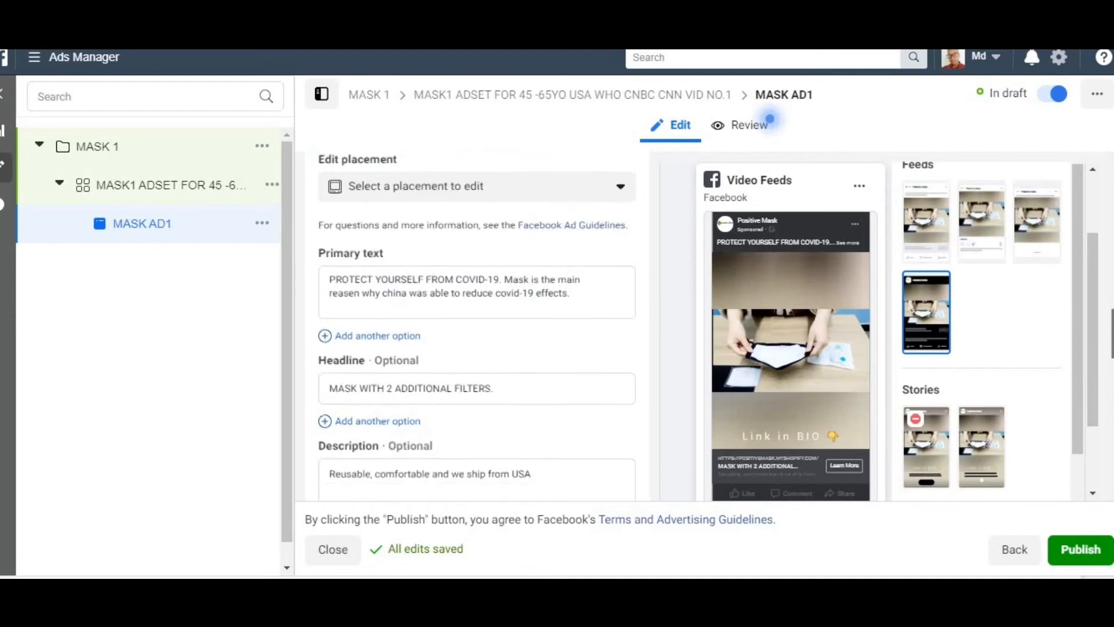
left_click(595, 263)
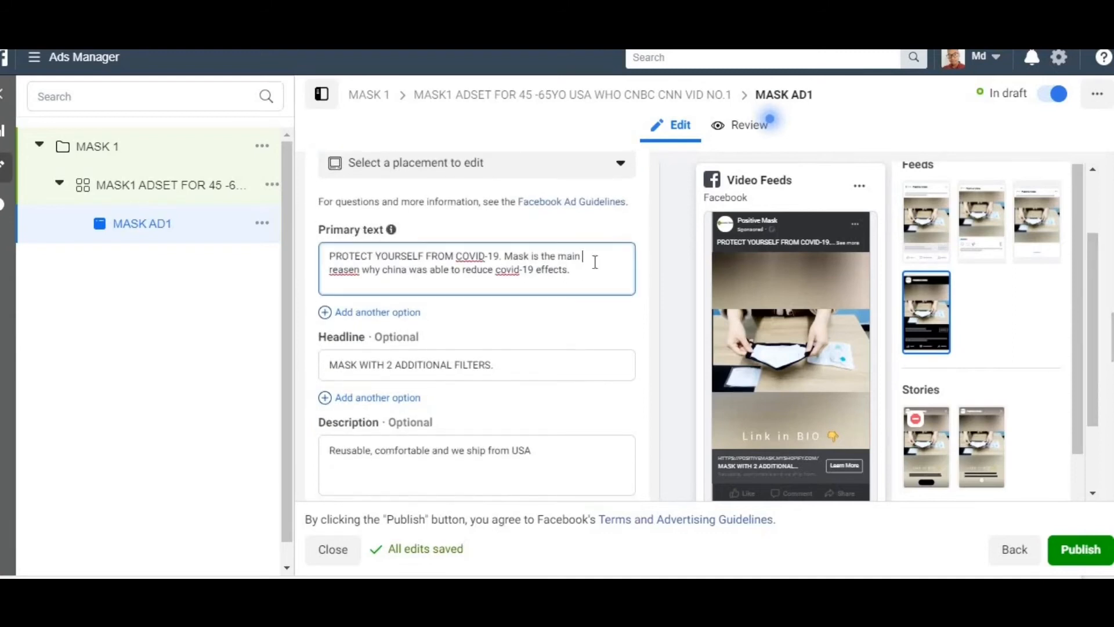
left_click(925, 222)
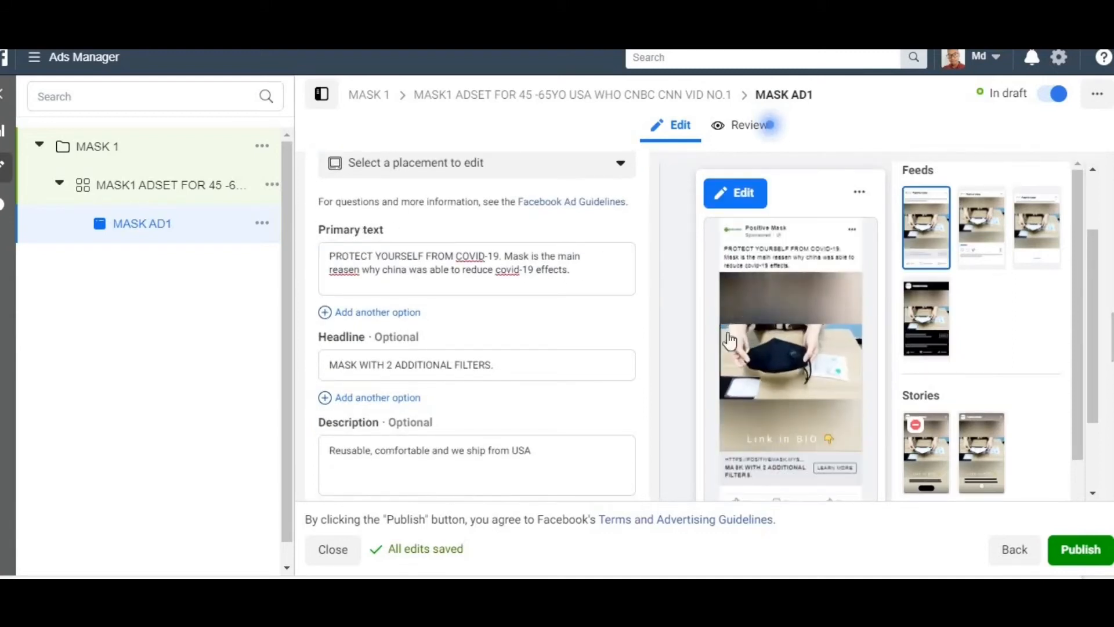
left_click(730, 380)
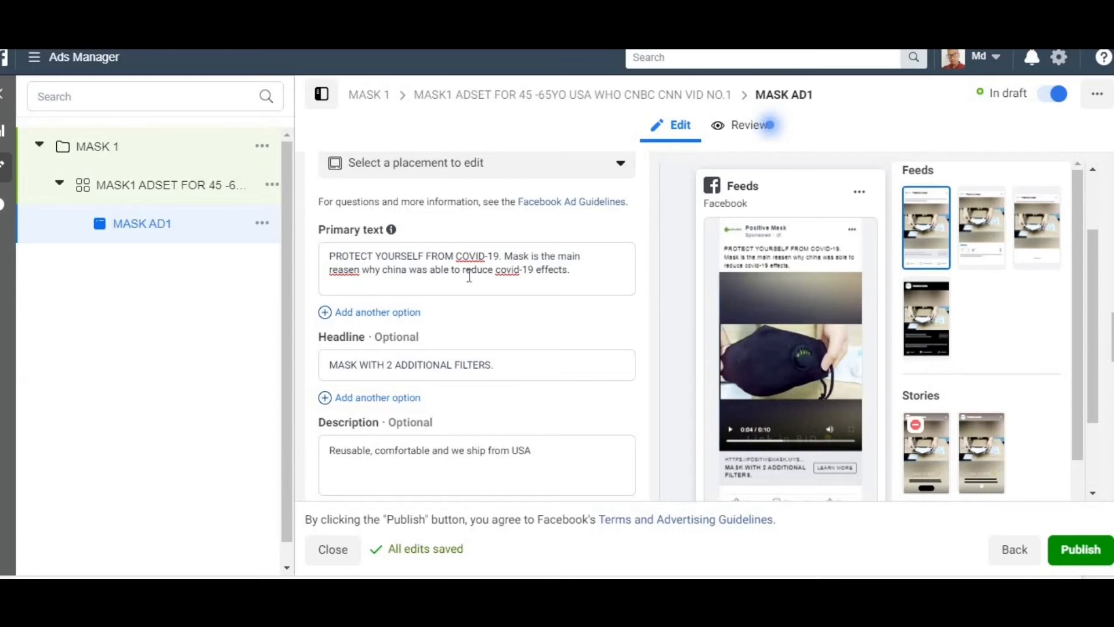
mouse_move(732, 246)
Review the ad's headline and description fields against the Facebook News Feed preview
scroll(477, 322, "down", 1)
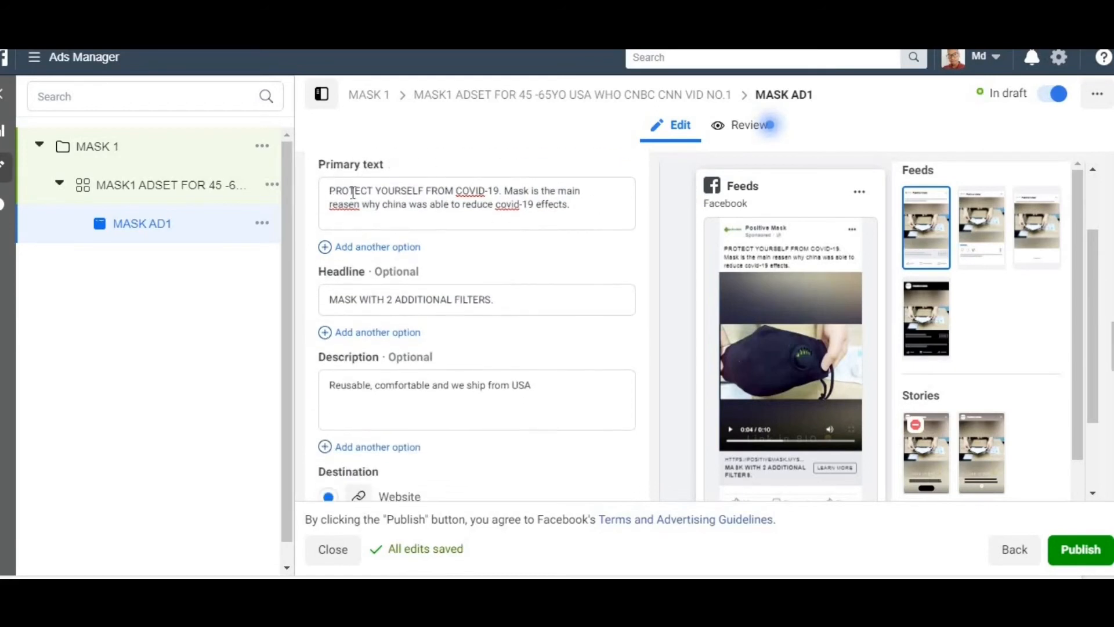
left_click_drag(642, 339, 317, 292)
left_click(492, 300)
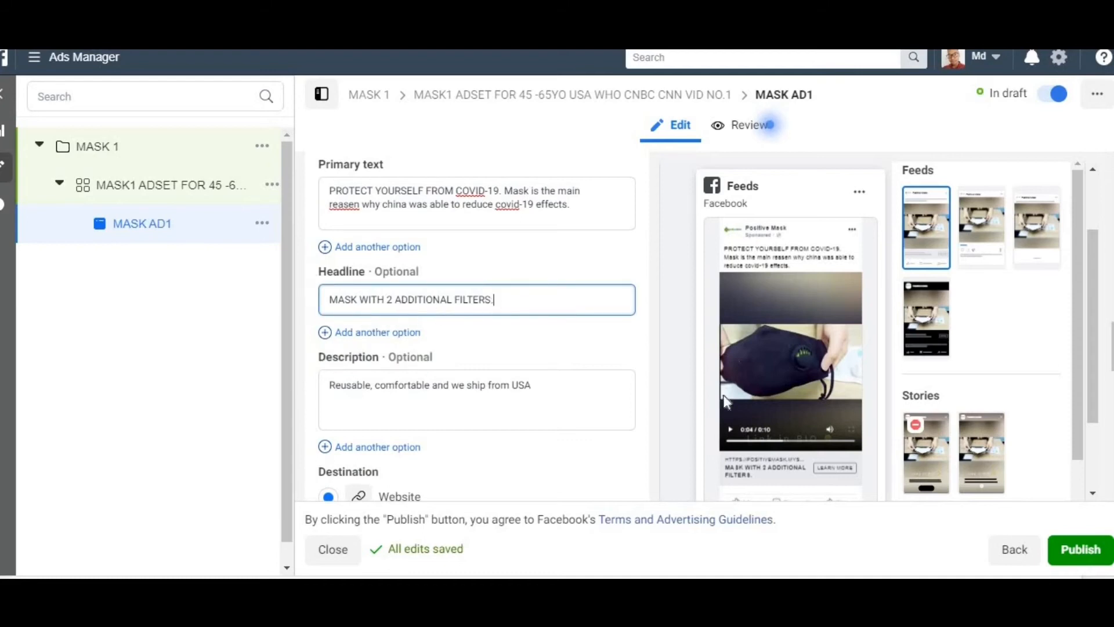
mouse_move(748, 484)
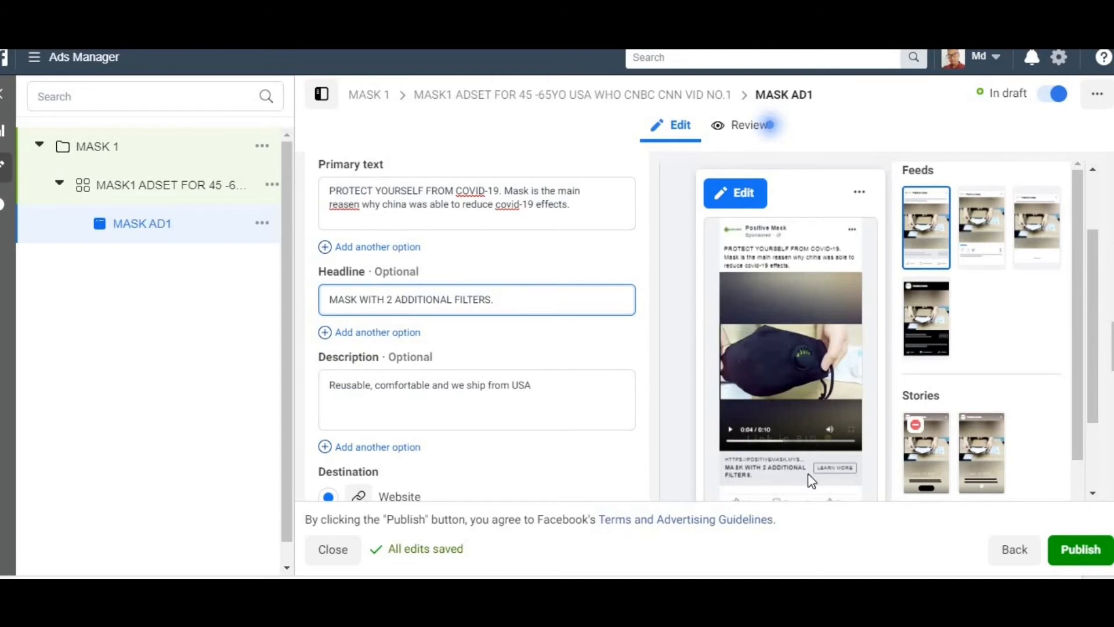
mouse_move(325, 334)
left_click(523, 399)
Check the ad's website URL and display link, and set the call to action to Get Offer
scroll(537, 407, "down", 5)
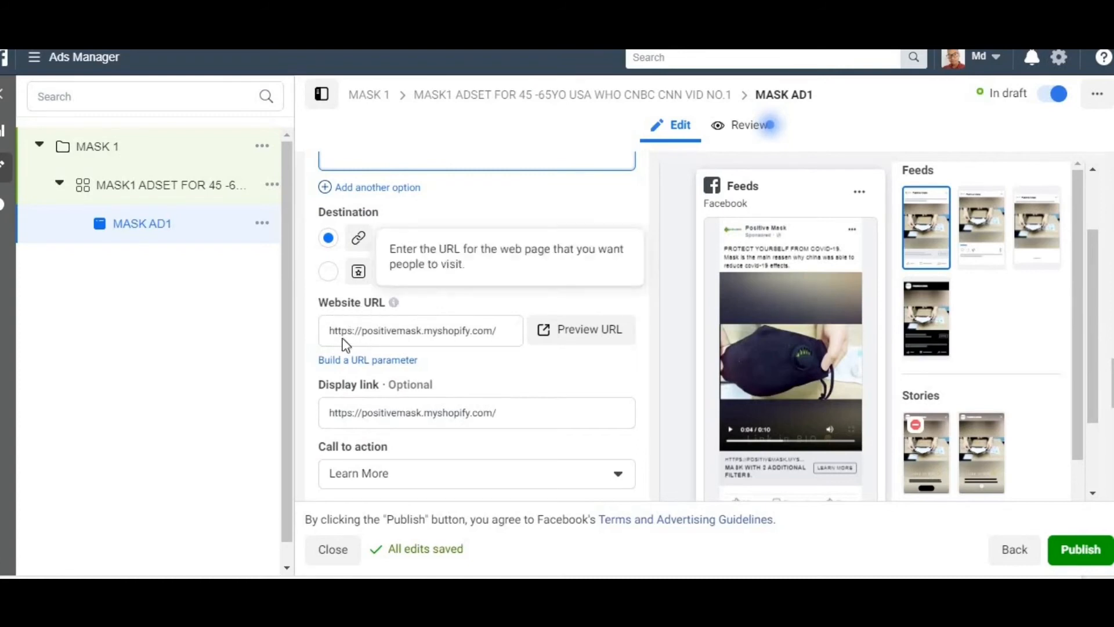
scroll(364, 335, "down", 3)
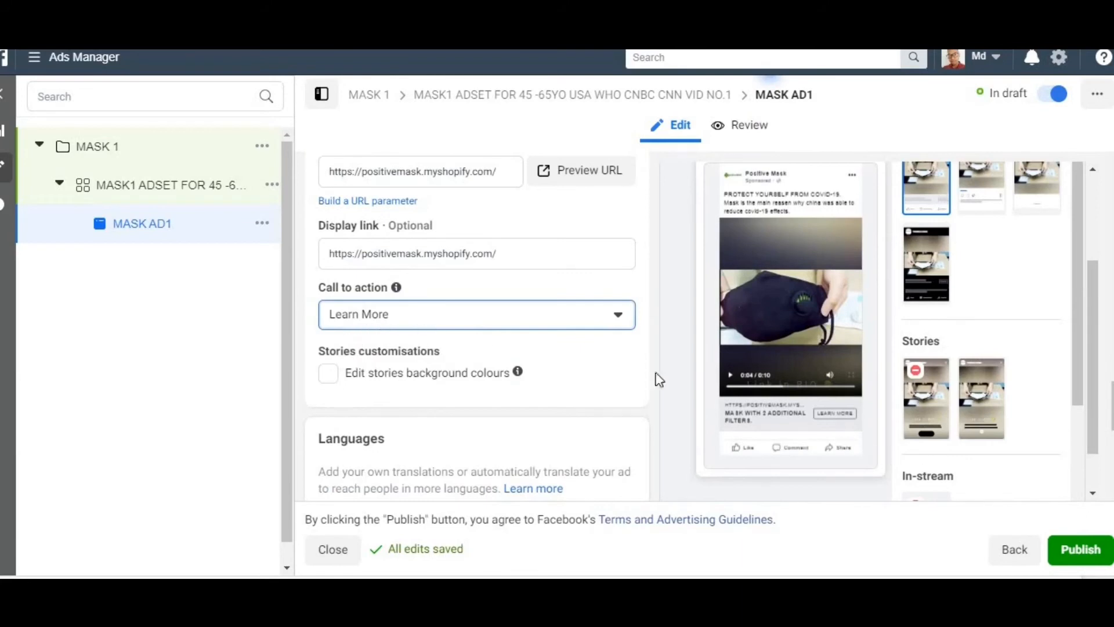
left_click(619, 316)
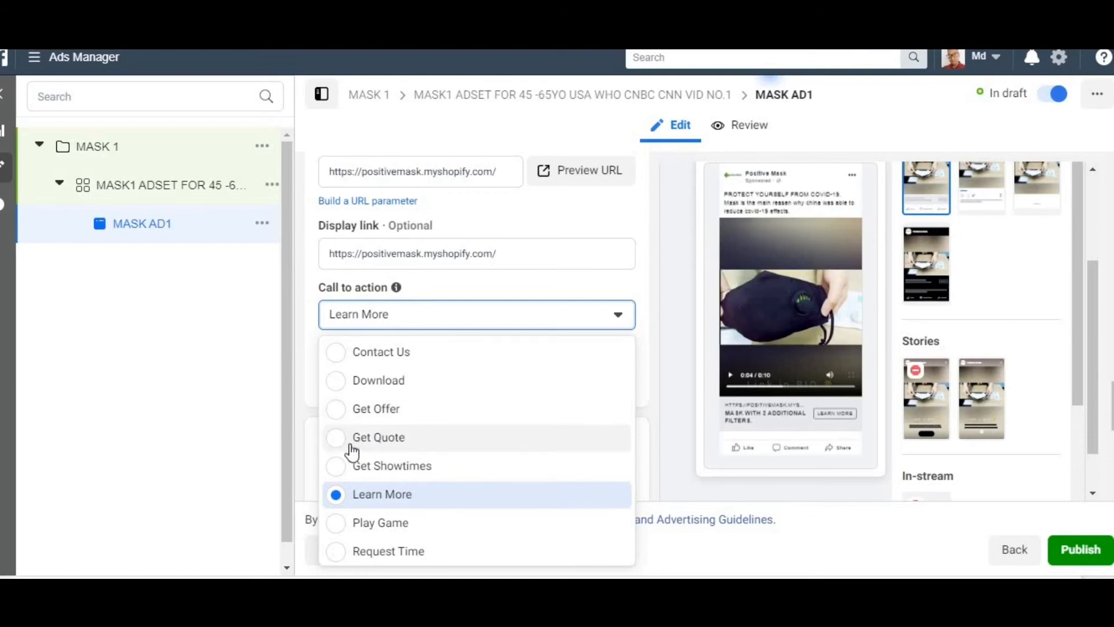
left_click(364, 418)
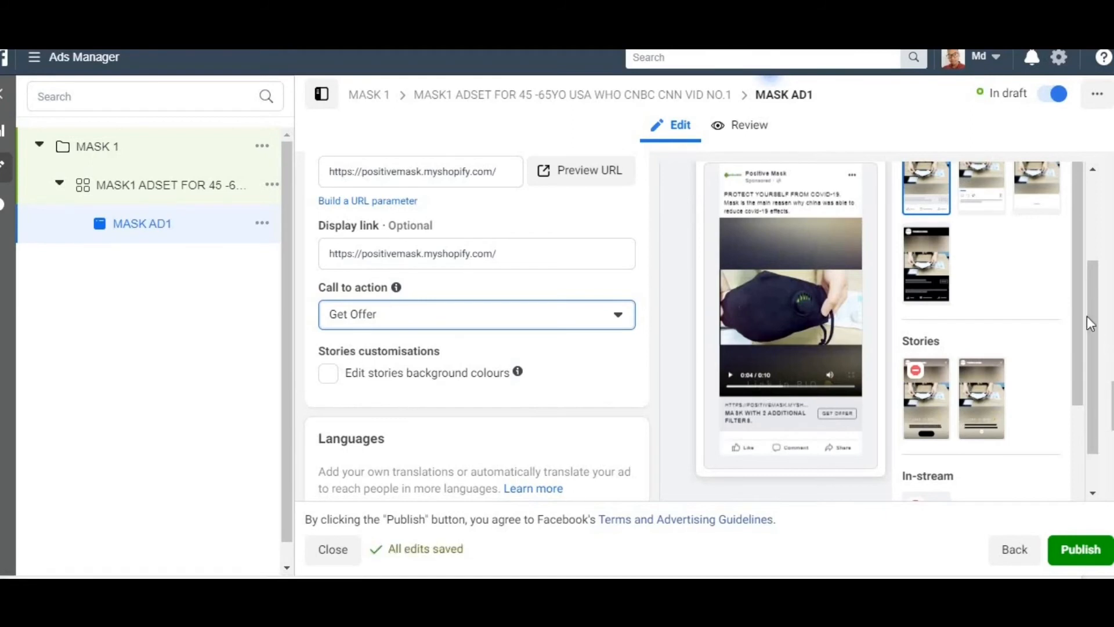
Check the pixel tracking, submit the ad for publishing and accept the ad account setup with Italy, Euro and Europe/Rome
left_click_drag(1112, 400, 1112, 439)
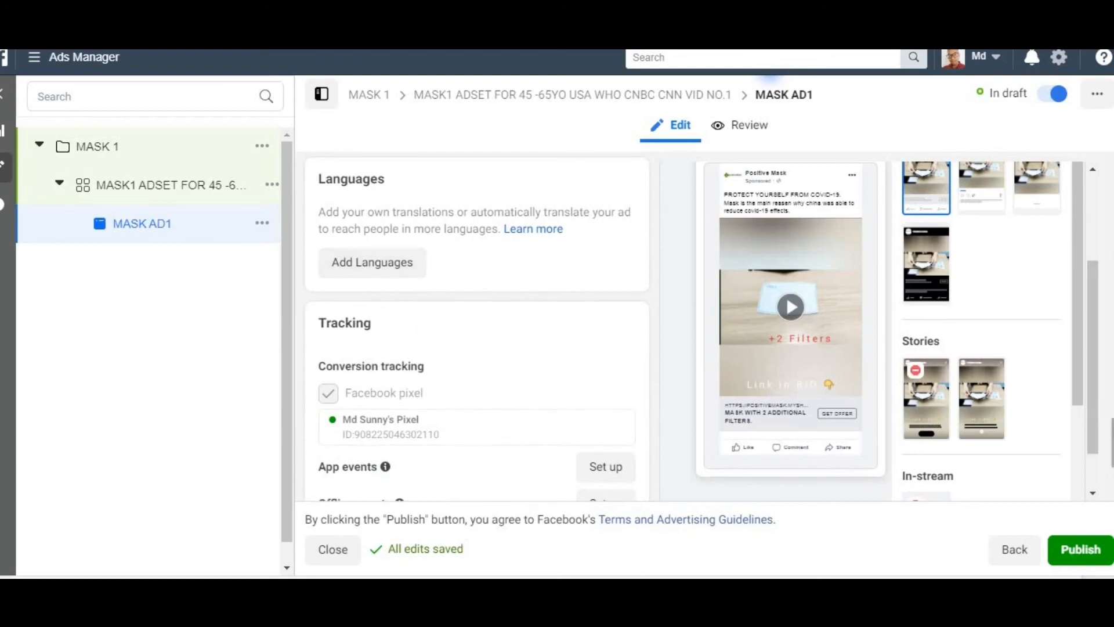
scroll(372, 273, "down", 3)
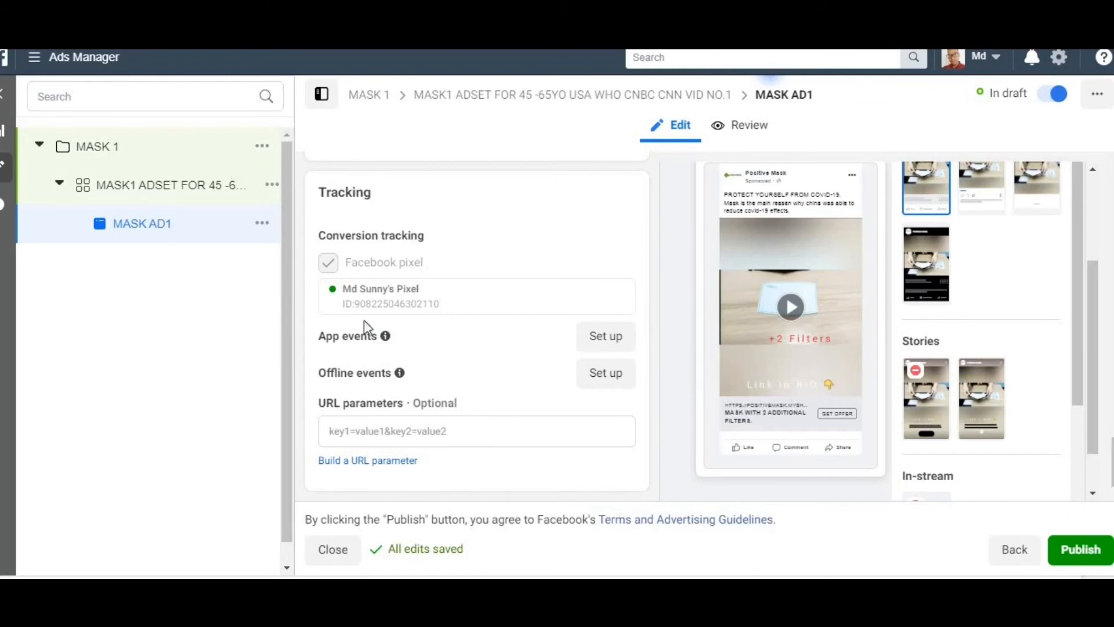
left_click(1066, 557)
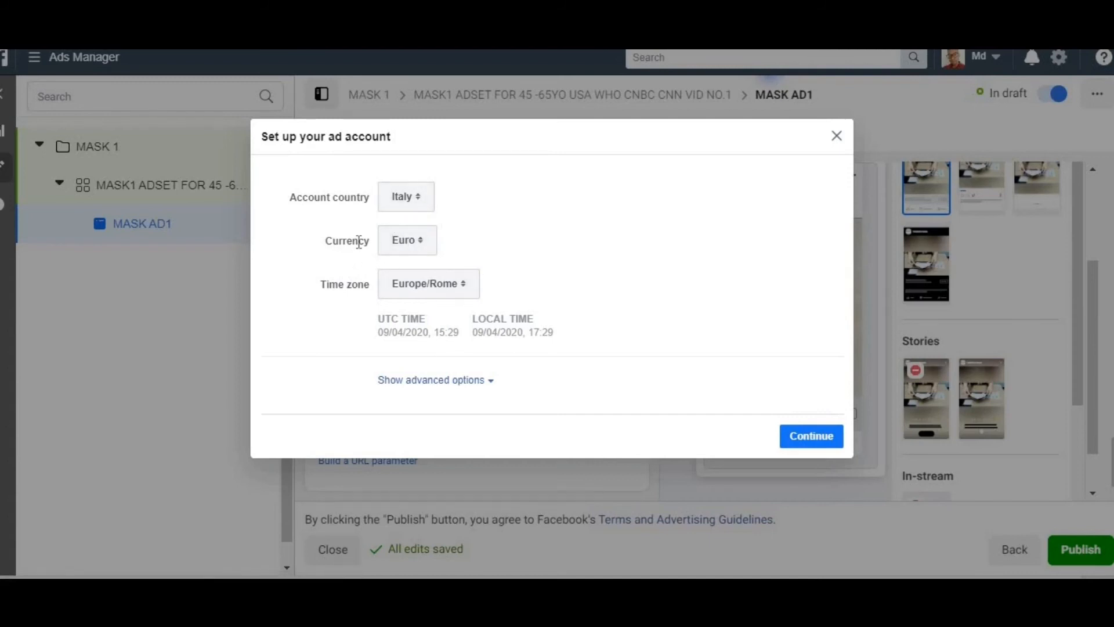
left_click(811, 439)
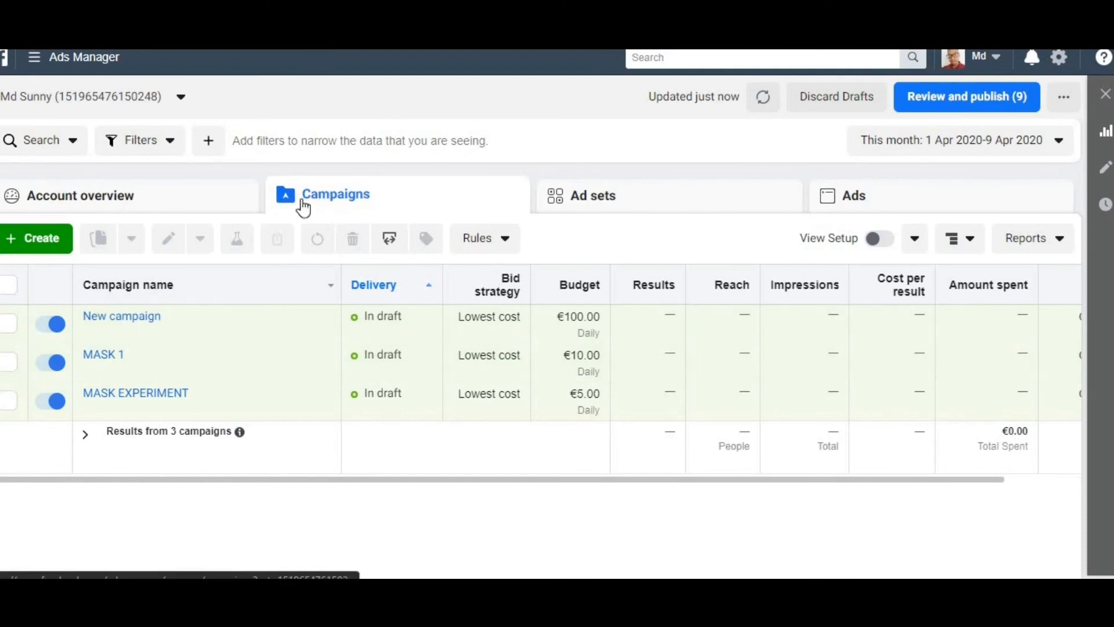
Look through the account's ad sets and ads for the MASK1 ad set and MASK AD1
left_click(591, 203)
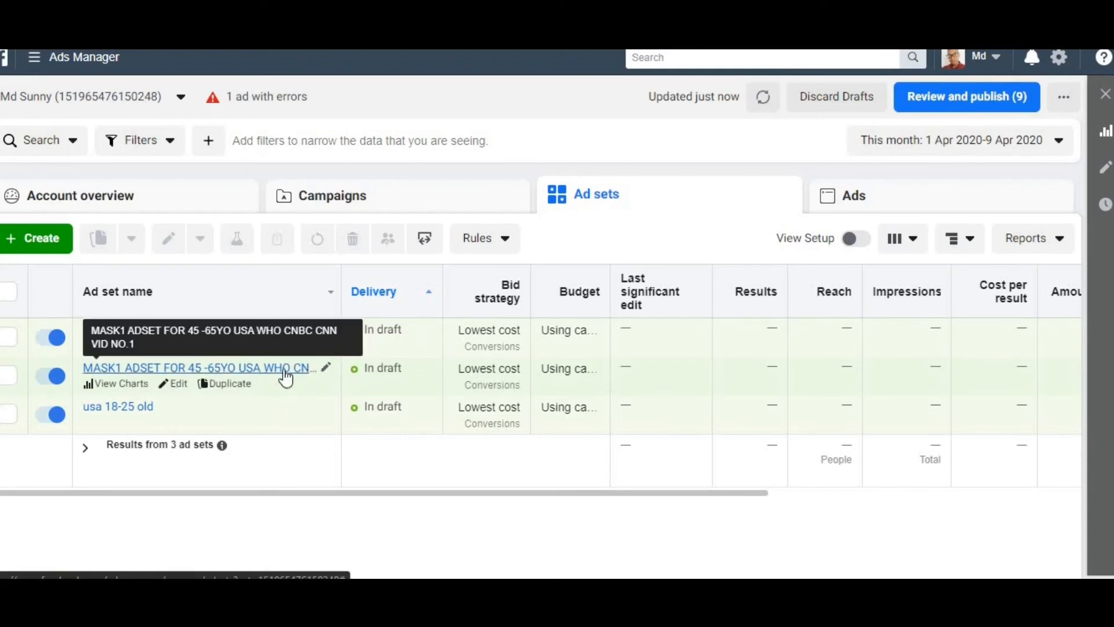
left_click(891, 204)
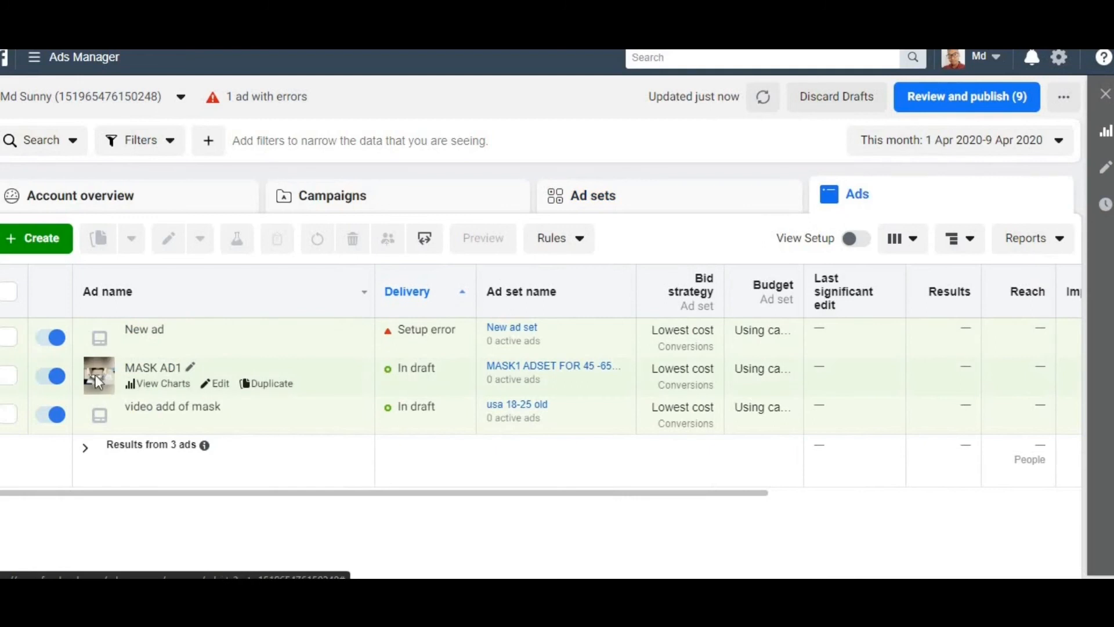